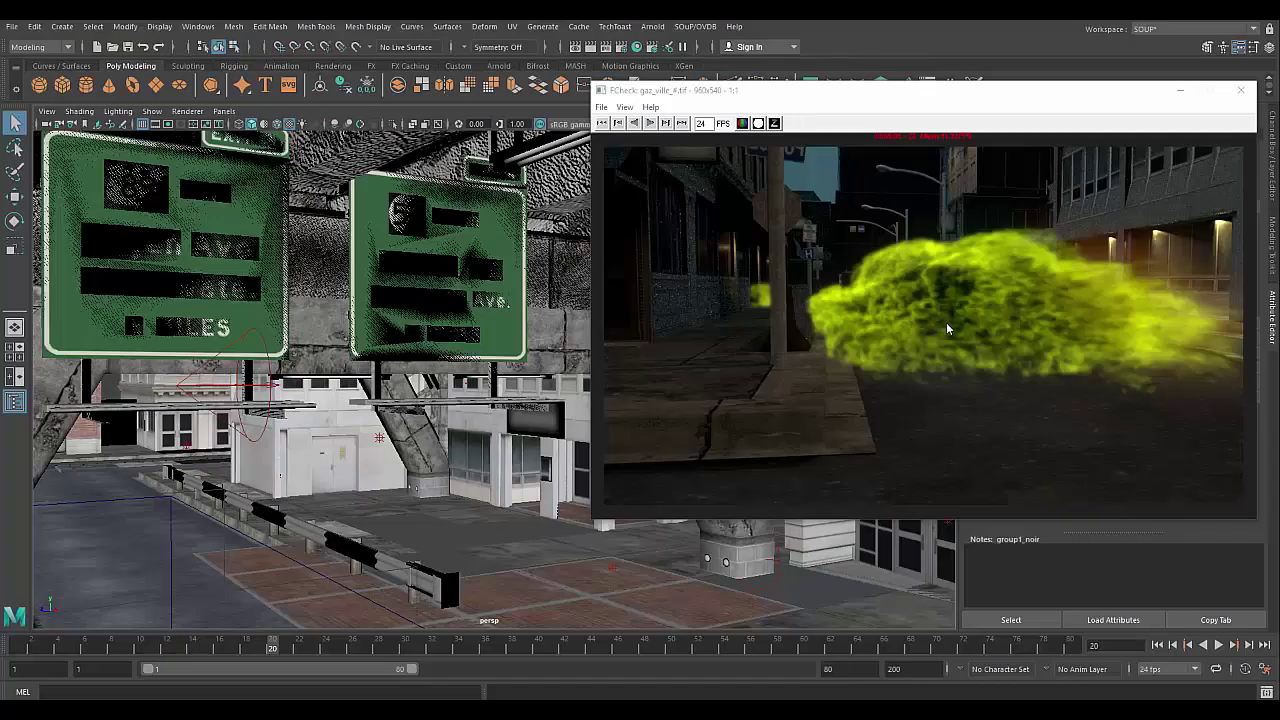
Focus the FCheck window playing the gaz_ville rendered gas sequence
{"action": "left_click", "coordinate": [950, 322]}
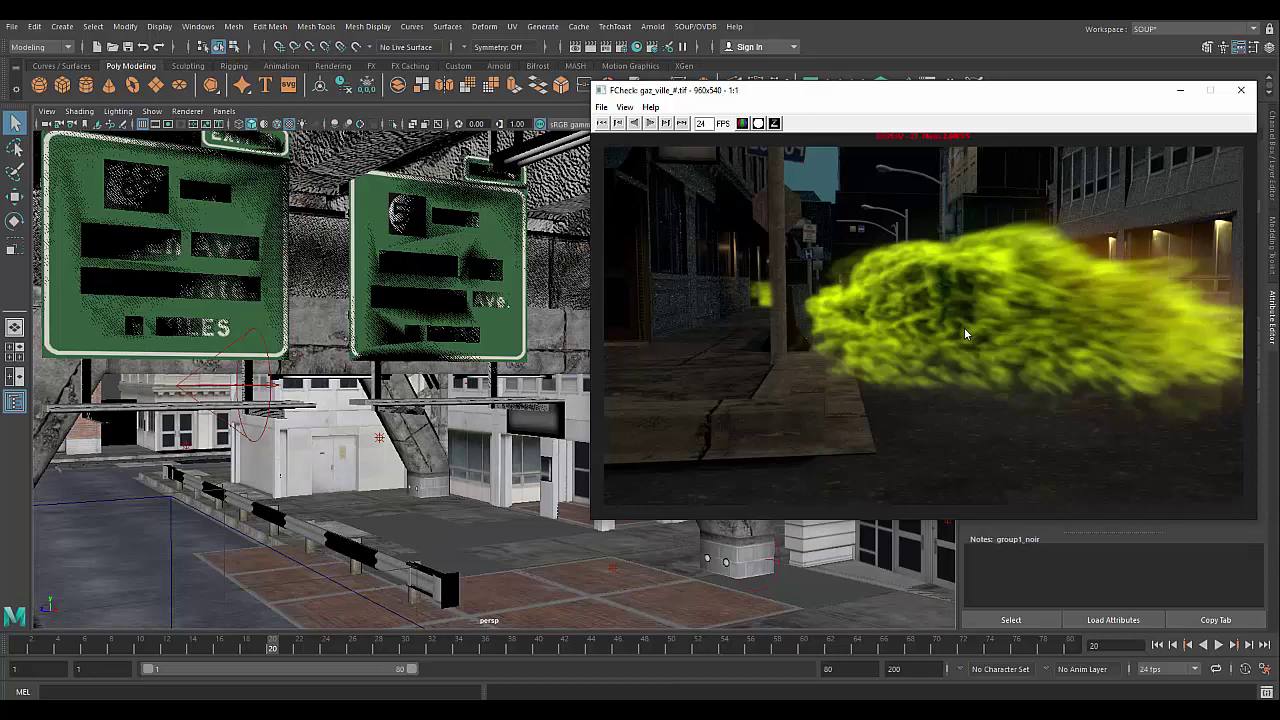
{"action": "mouse_move", "coordinate": [964, 327]}
{"action": "left_mouse_down"}
{"action": "mouse_move", "coordinate": [1007, 326]}
{"action": "mouse_move", "coordinate": [876, 320]}
{"action": "mouse_move", "coordinate": [1010, 307]}
{"action": "mouse_move", "coordinate": [945, 306]}
{"action": "left_mouse_up"}
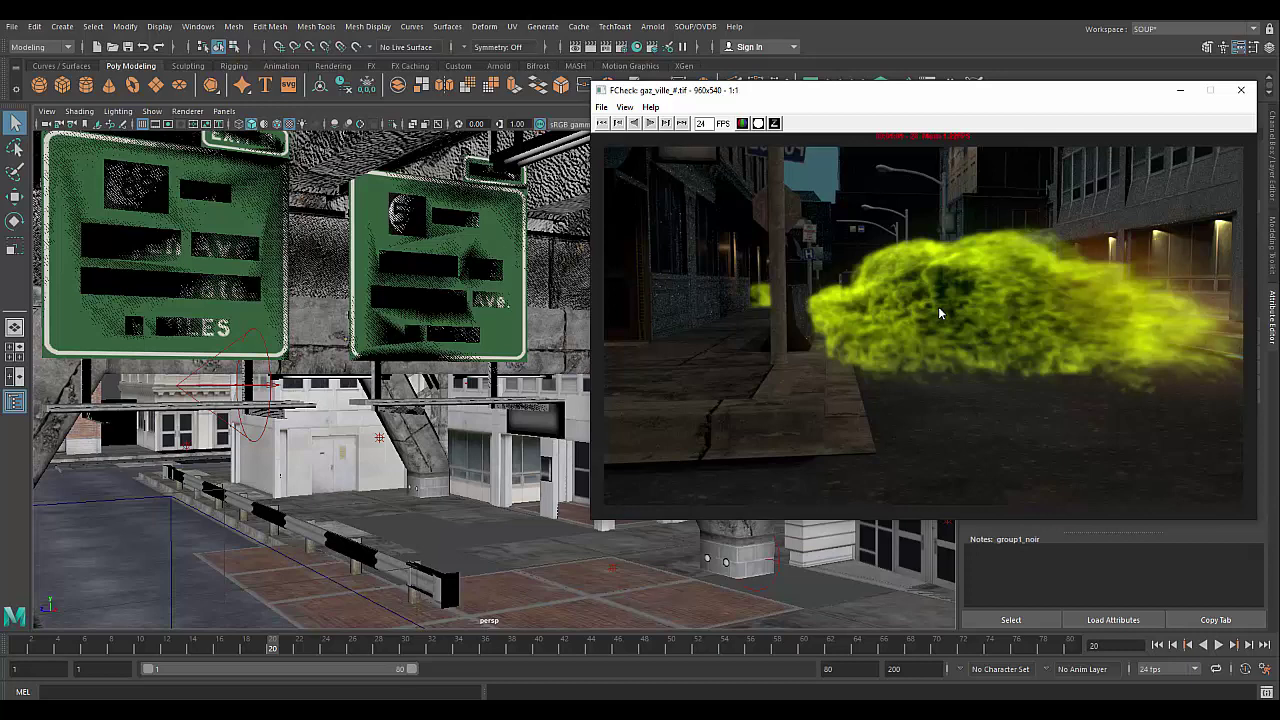
{"action": "mouse_move", "coordinate": [938, 313]}
{"action": "left_mouse_down"}
{"action": "mouse_move", "coordinate": [974, 311]}
{"action": "mouse_move", "coordinate": [883, 304]}
{"action": "mouse_move", "coordinate": [970, 292]}
{"action": "mouse_move", "coordinate": [886, 292]}
{"action": "mouse_move", "coordinate": [904, 284]}
{"action": "left_mouse_up"}
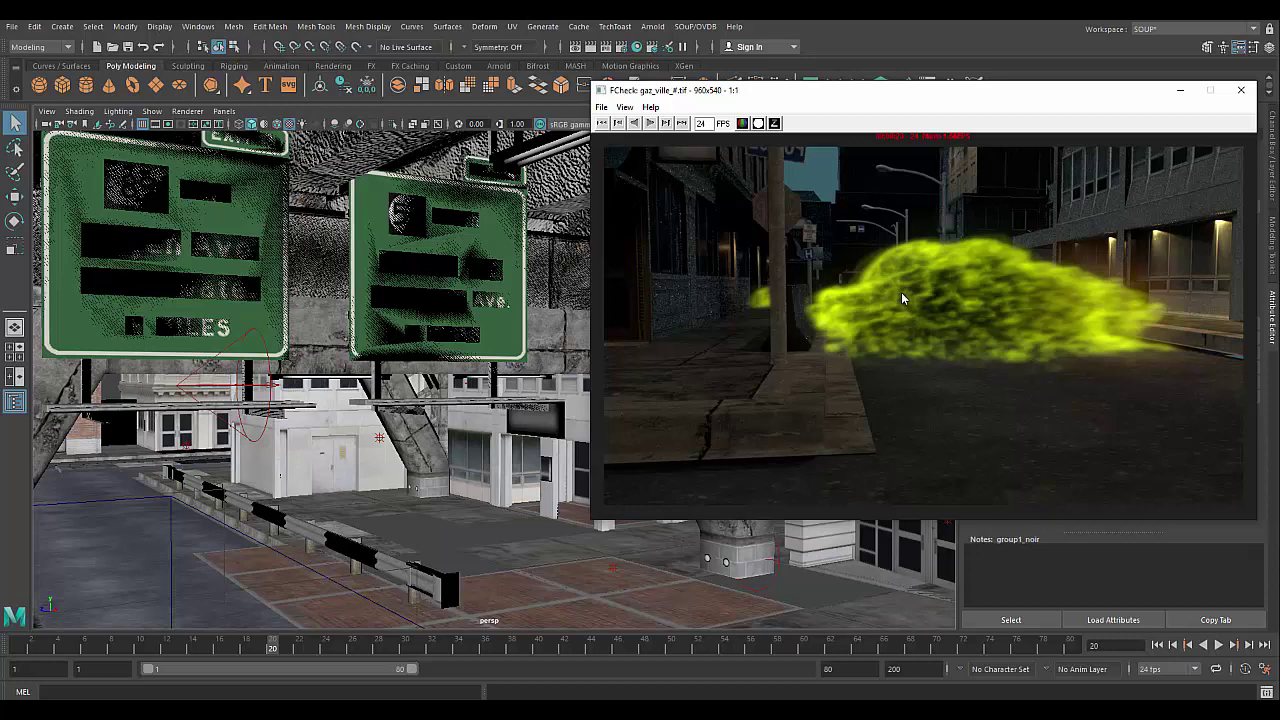
{"action": "mouse_move", "coordinate": [901, 293]}
{"action": "left_mouse_down"}
{"action": "mouse_move", "coordinate": [950, 270]}
{"action": "mouse_move", "coordinate": [895, 272]}
{"action": "mouse_move", "coordinate": [925, 264]}
{"action": "left_mouse_up"}
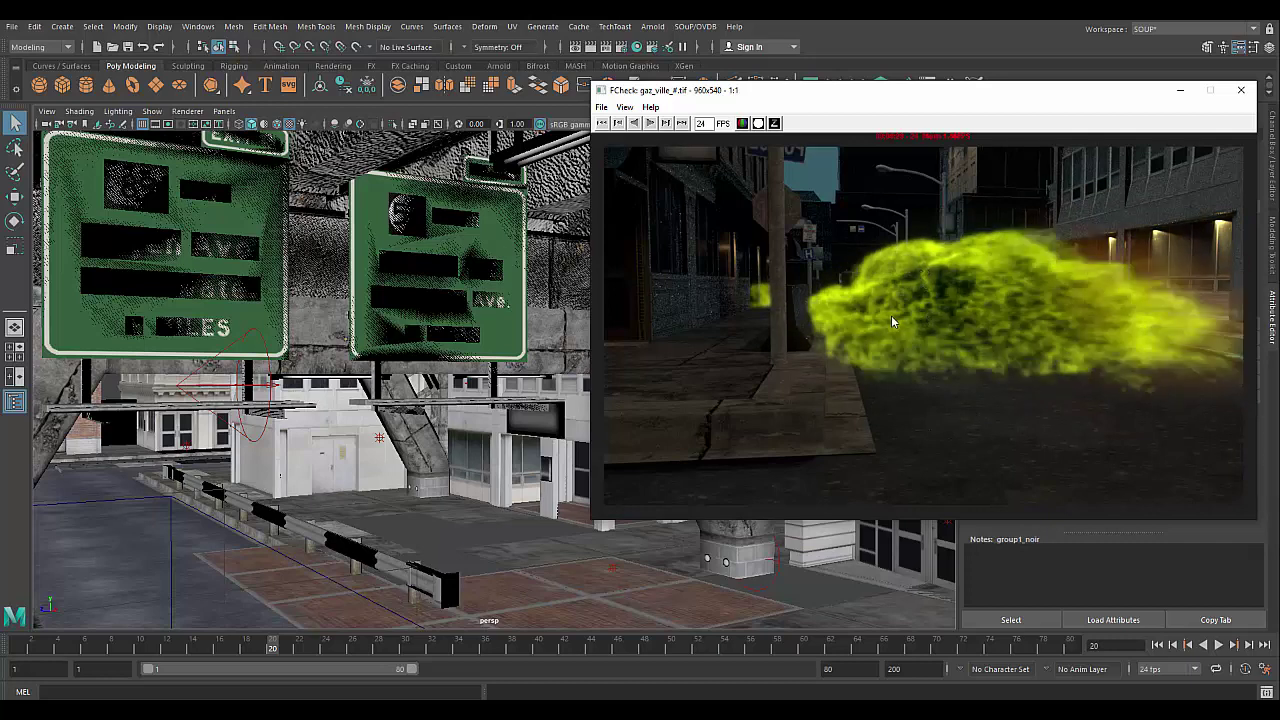
{"action": "mouse_move", "coordinate": [914, 311]}
{"action": "left_mouse_down"}
{"action": "mouse_move", "coordinate": [957, 309]}
{"action": "mouse_move", "coordinate": [864, 316]}
{"action": "mouse_move", "coordinate": [888, 309]}
{"action": "left_mouse_up"}
{"action": "left_click_drag", "start_coordinate": [960, 311], "coordinate": [872, 306]}
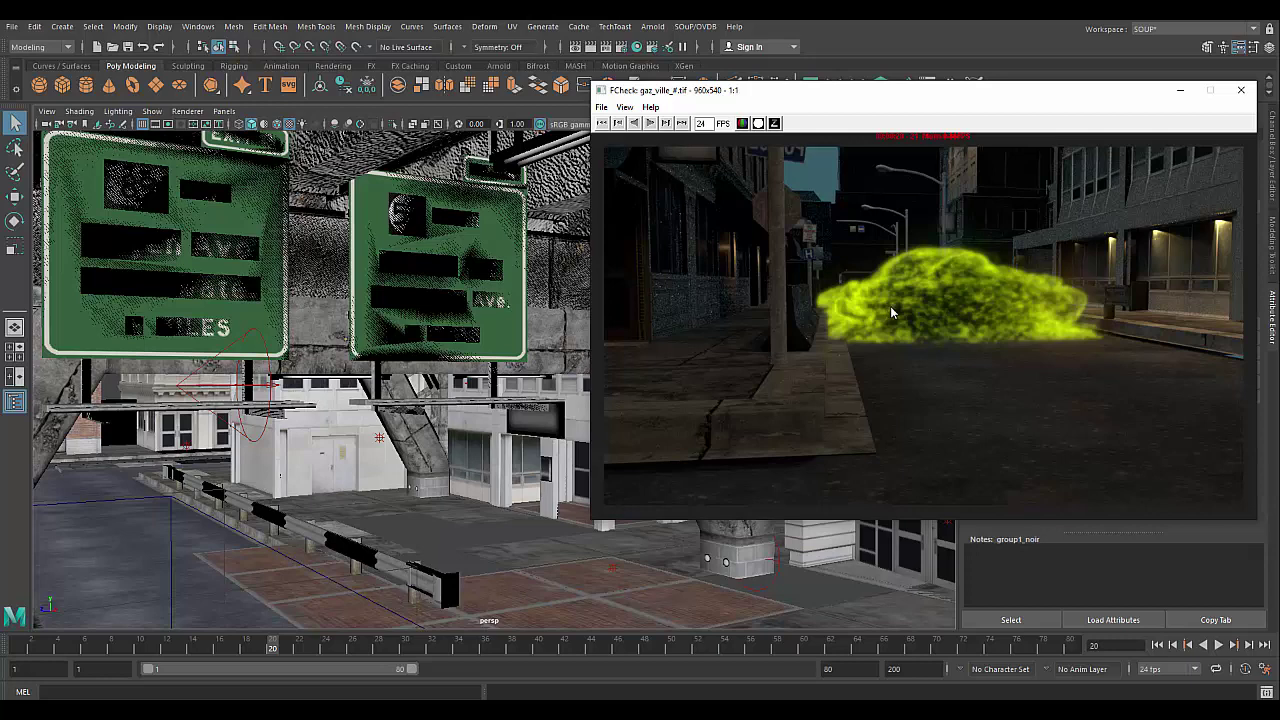
{"action": "mouse_move", "coordinate": [890, 306]}
{"action": "left_mouse_down"}
{"action": "mouse_move", "coordinate": [986, 309]}
{"action": "mouse_move", "coordinate": [905, 306]}
{"action": "mouse_move", "coordinate": [956, 291]}
{"action": "mouse_move", "coordinate": [908, 291]}
{"action": "left_mouse_up"}
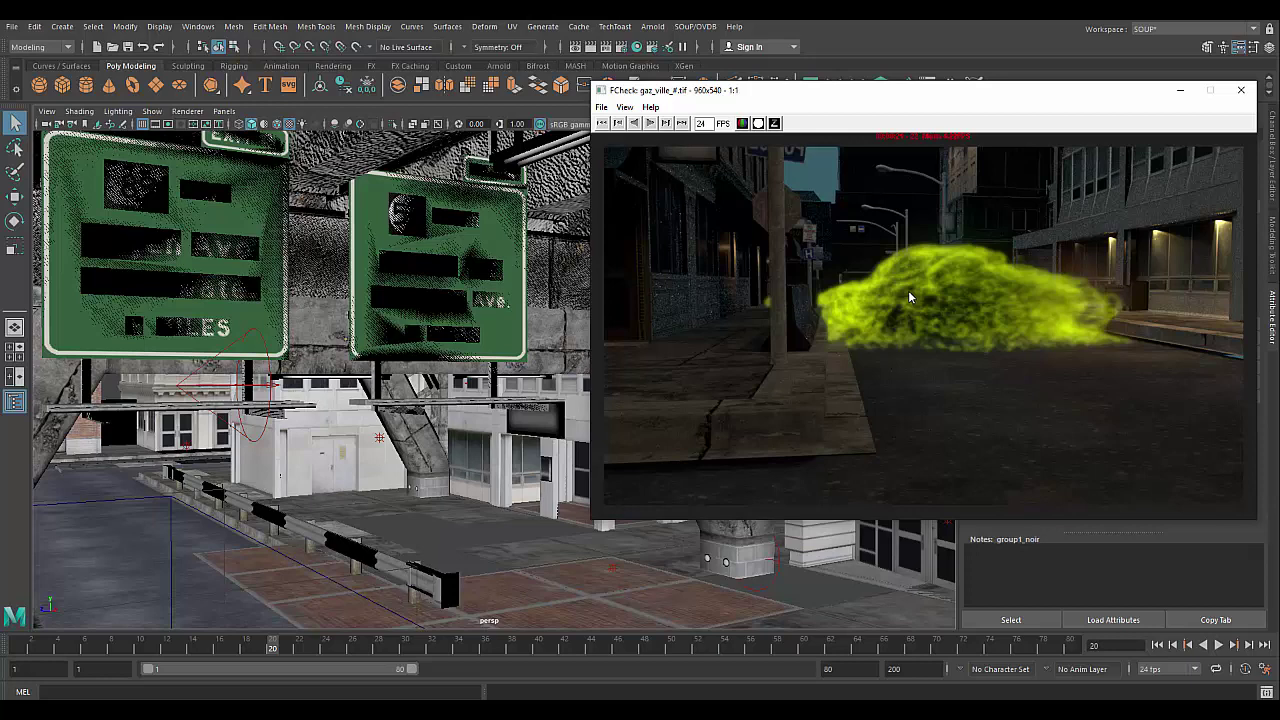
{"action": "mouse_move", "coordinate": [927, 300]}
{"action": "left_mouse_down"}
{"action": "mouse_move", "coordinate": [1019, 301]}
{"action": "mouse_move", "coordinate": [888, 293]}
{"action": "mouse_move", "coordinate": [980, 293]}
{"action": "mouse_move", "coordinate": [901, 290]}
{"action": "left_mouse_up"}
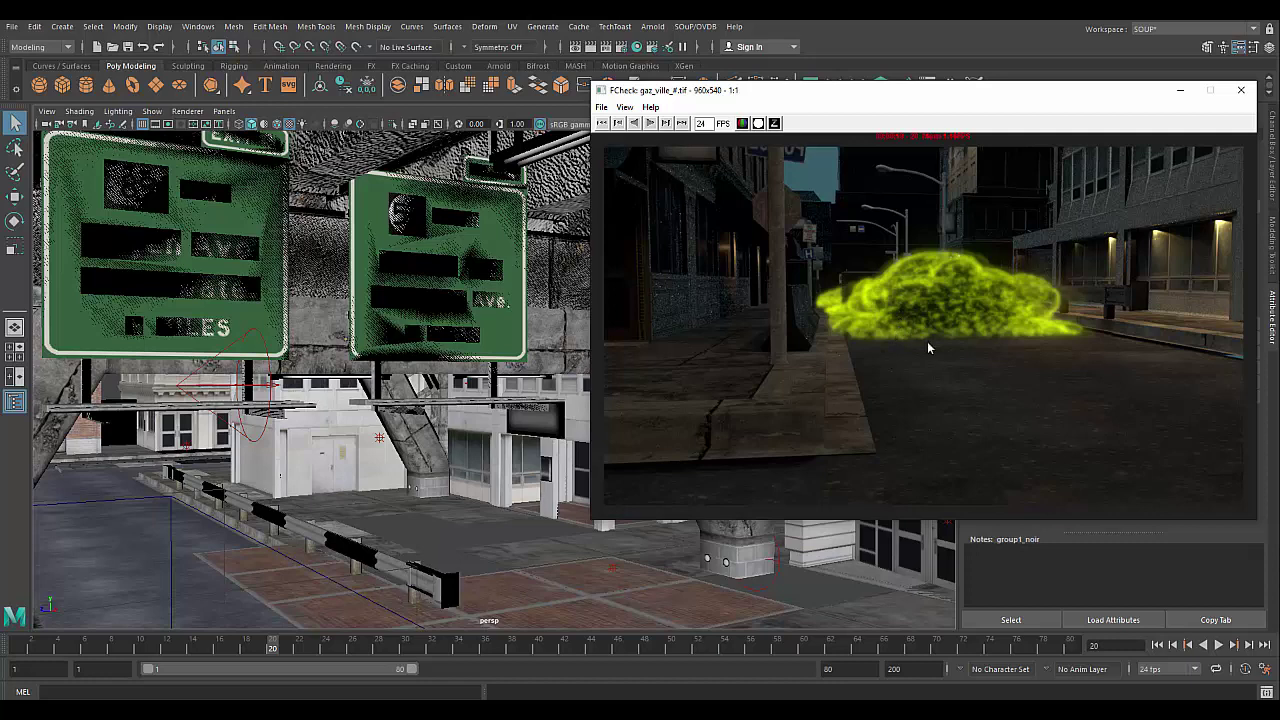
Scrub through the gaz_ville render frames, then open the SOuP/OVDB menu
{"action": "mouse_move", "coordinate": [926, 356]}
{"action": "left_mouse_down"}
{"action": "mouse_move", "coordinate": [948, 341]}
{"action": "mouse_move", "coordinate": [1024, 343]}
{"action": "mouse_move", "coordinate": [944, 340]}
{"action": "mouse_move", "coordinate": [1014, 321]}
{"action": "mouse_move", "coordinate": [937, 336]}
{"action": "mouse_move", "coordinate": [891, 324]}
{"action": "mouse_move", "coordinate": [1014, 321]}
{"action": "mouse_move", "coordinate": [898, 323]}
{"action": "left_mouse_up"}
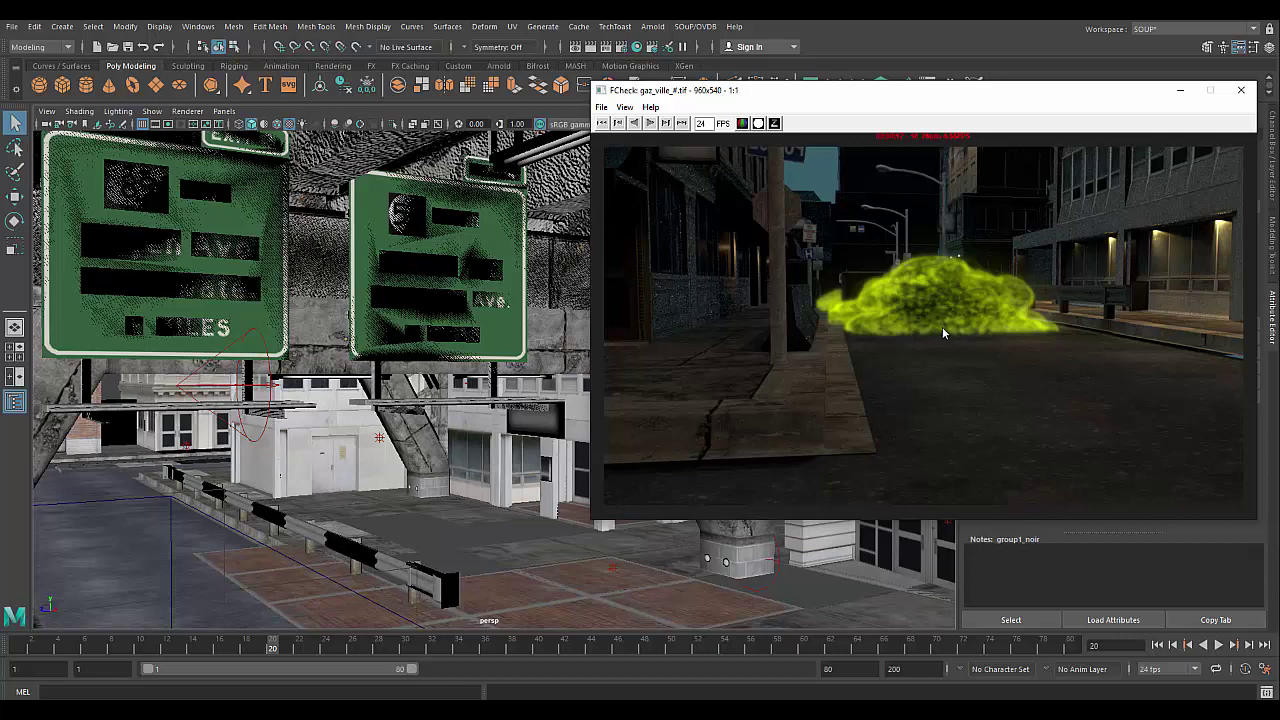
{"action": "mouse_move", "coordinate": [942, 327]}
{"action": "left_mouse_down"}
{"action": "mouse_move", "coordinate": [980, 319]}
{"action": "mouse_move", "coordinate": [813, 329]}
{"action": "mouse_move", "coordinate": [860, 311]}
{"action": "mouse_move", "coordinate": [1063, 342]}
{"action": "left_mouse_up"}
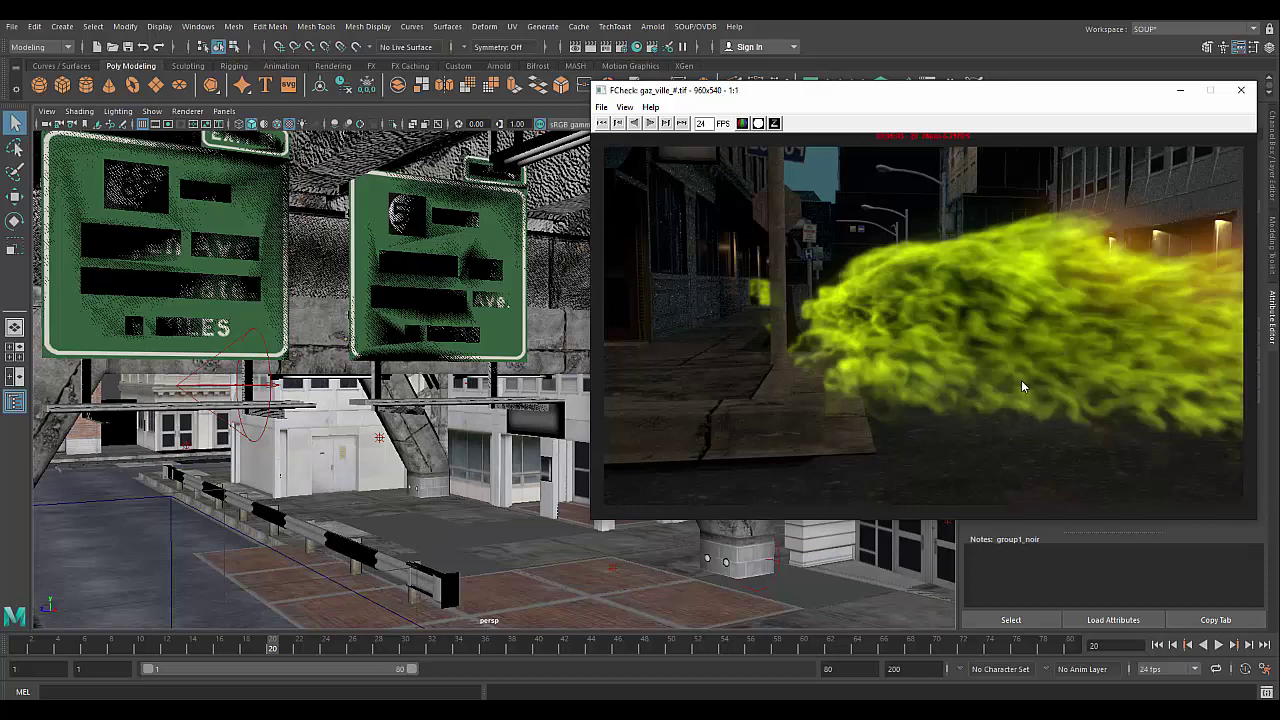
{"action": "left_click", "coordinate": [695, 26]}
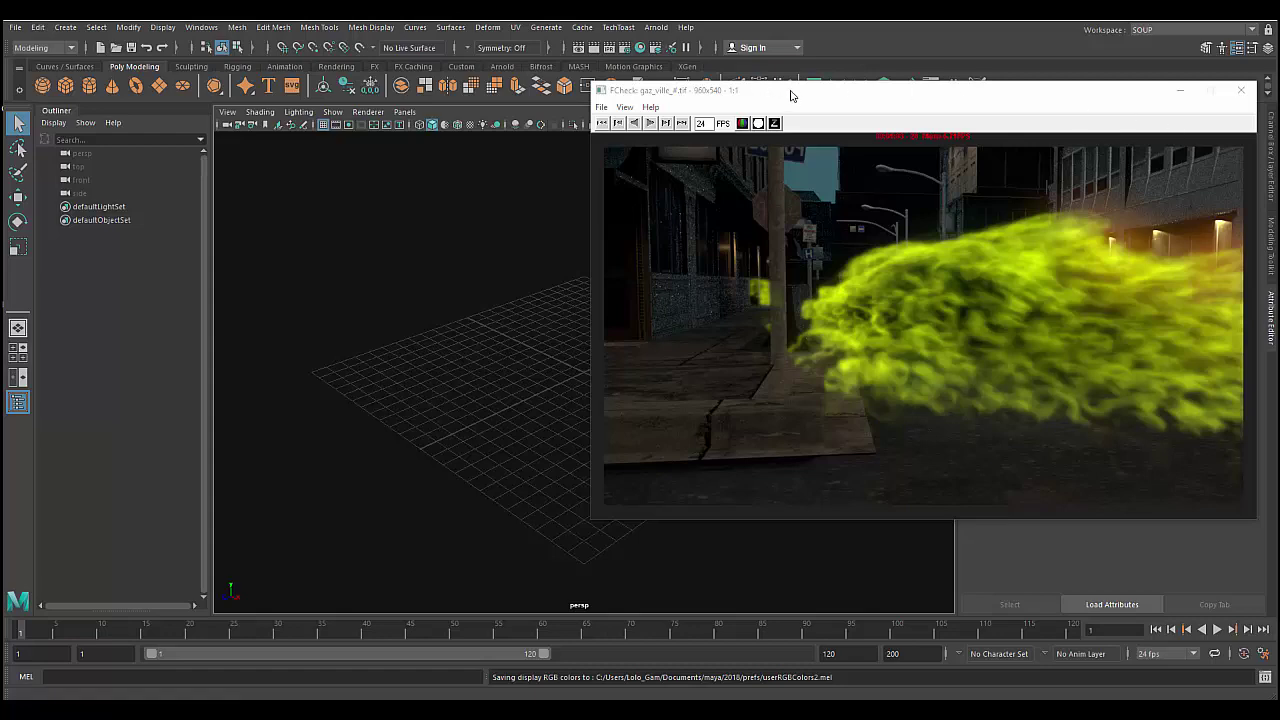
Open the Node Editor and dock it, enlarged, beneath the perspective viewport
{"action": "left_click_drag", "start_coordinate": [853, 95], "coordinate": [843, 95]}
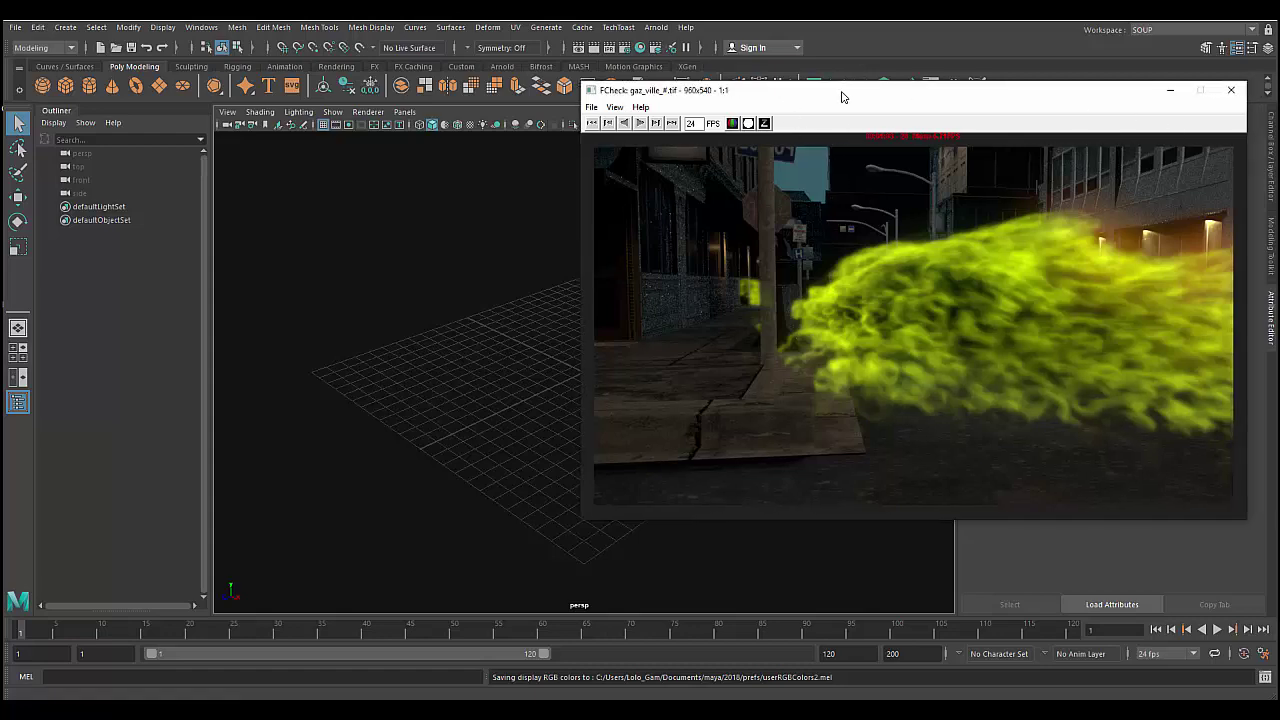
{"action": "left_click", "coordinate": [514, 434]}
{"action": "mouse_move", "coordinate": [514, 434]}
{"action": "left_mouse_down", "text": "alt"}
{"action": "mouse_move", "coordinate": [454, 417]}
{"action": "mouse_move", "coordinate": [384, 431]}
{"action": "mouse_move", "coordinate": [543, 447]}
{"action": "mouse_move", "coordinate": [509, 409]}
{"action": "mouse_move", "coordinate": [557, 431]}
{"action": "mouse_move", "coordinate": [566, 414]}
{"action": "mouse_move", "coordinate": [602, 456]}
{"action": "mouse_move", "coordinate": [614, 429]}
{"action": "mouse_move", "coordinate": [597, 340]}
{"action": "left_mouse_up", "text": "alt"}
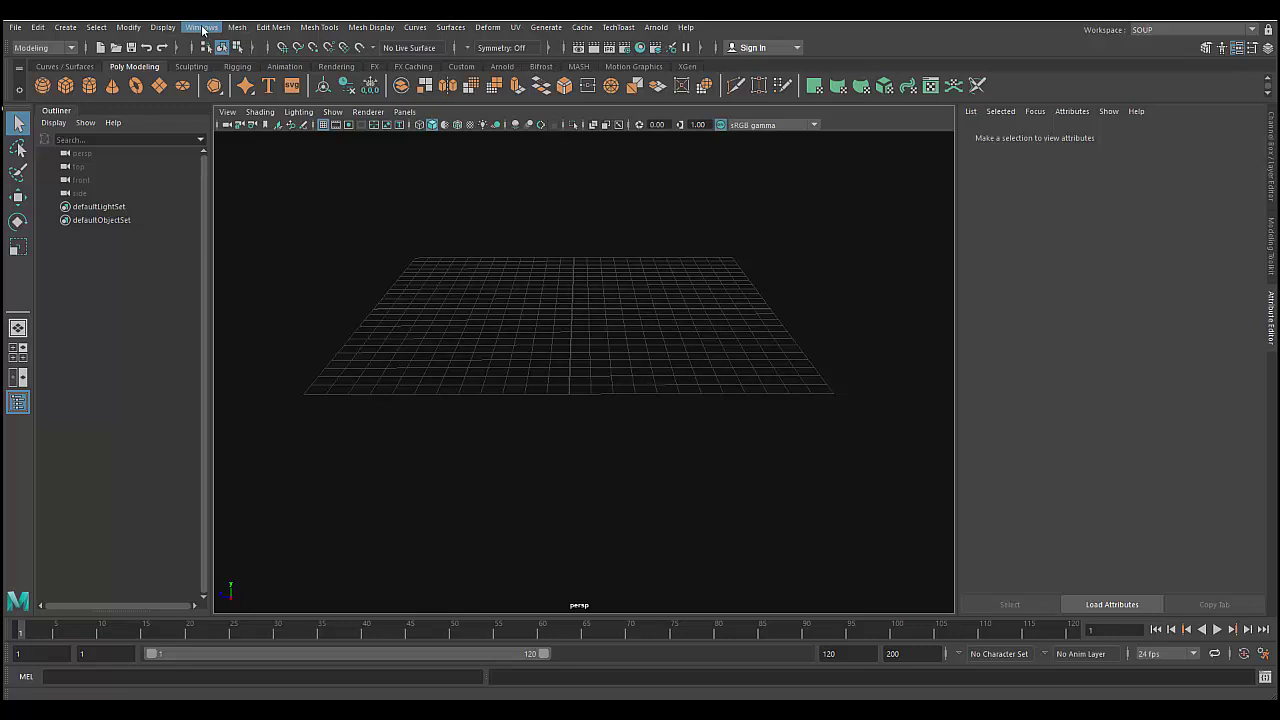
{"action": "left_click", "coordinate": [202, 28]}
{"action": "left_click", "coordinate": [222, 185]}
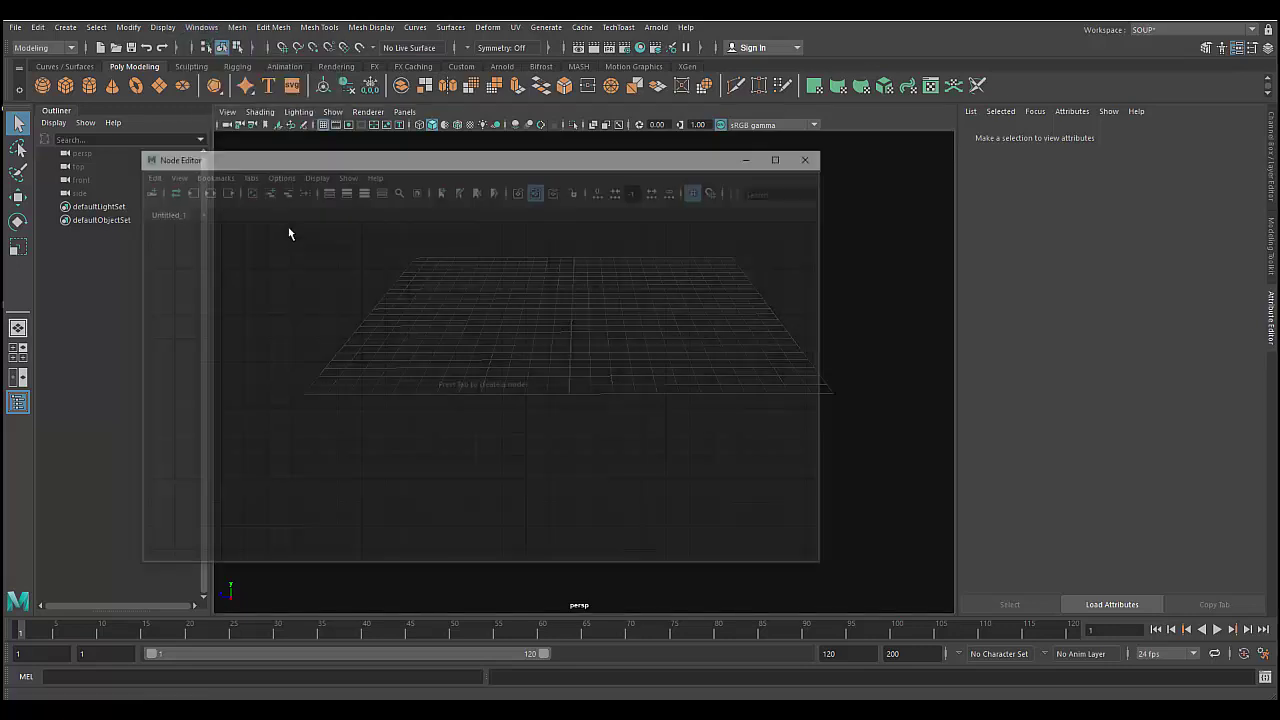
{"action": "mouse_move", "coordinate": [436, 162]}
{"action": "left_mouse_down"}
{"action": "mouse_move", "coordinate": [492, 587]}
{"action": "mouse_move", "coordinate": [540, 623]}
{"action": "mouse_move", "coordinate": [570, 611]}
{"action": "left_mouse_up"}
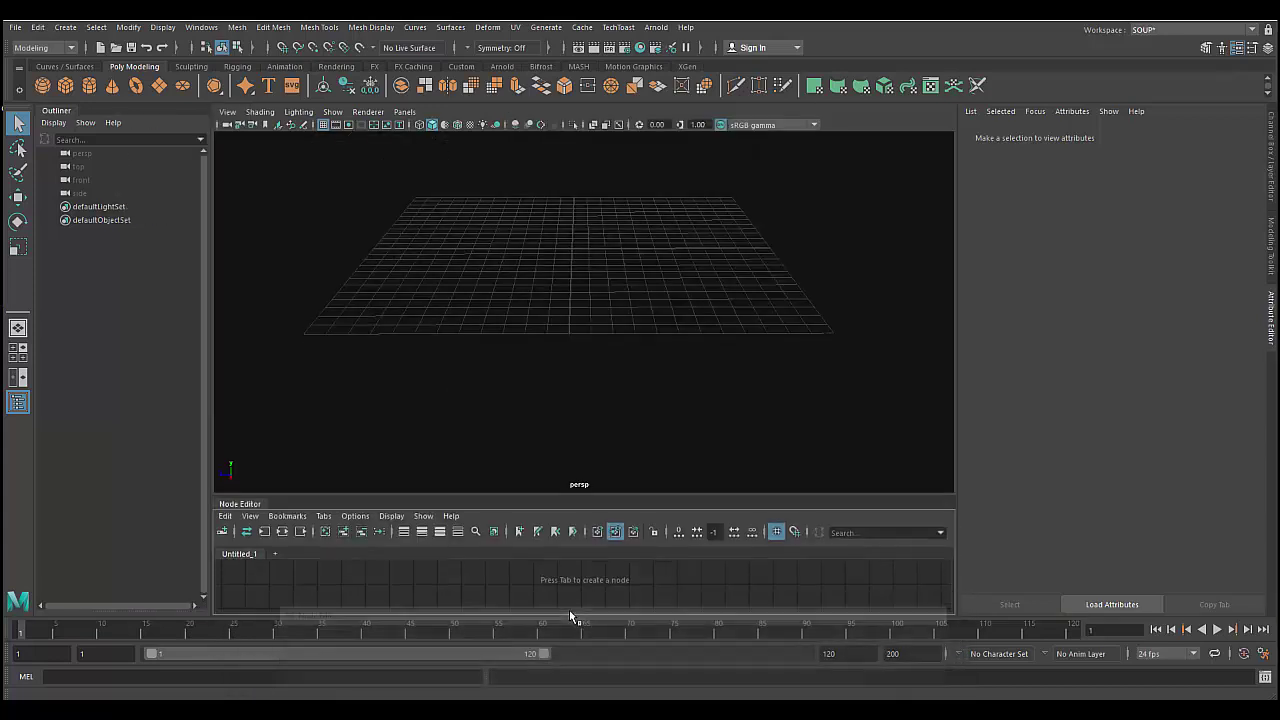
{"action": "mouse_move", "coordinate": [559, 492]}
{"action": "left_mouse_down"}
{"action": "mouse_move", "coordinate": [555, 371]}
{"action": "mouse_move", "coordinate": [528, 350]}
{"action": "left_mouse_up"}
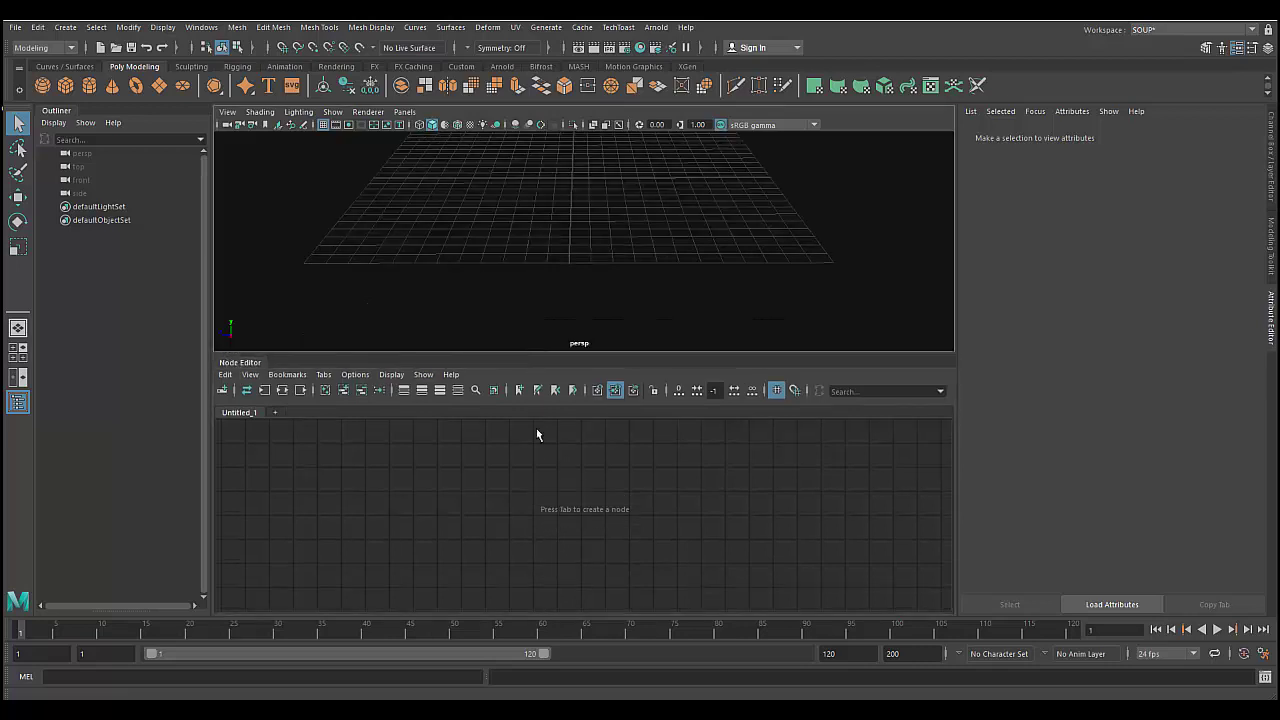
{"action": "left_click", "coordinate": [571, 537]}
{"action": "mouse_move", "coordinate": [573, 250]}
{"action": "left_mouse_down", "text": "alt"}
{"action": "mouse_move", "coordinate": [560, 320]}
{"action": "mouse_move", "coordinate": [553, 277]}
{"action": "mouse_move", "coordinate": [558, 300]}
{"action": "left_mouse_up", "text": "alt"}
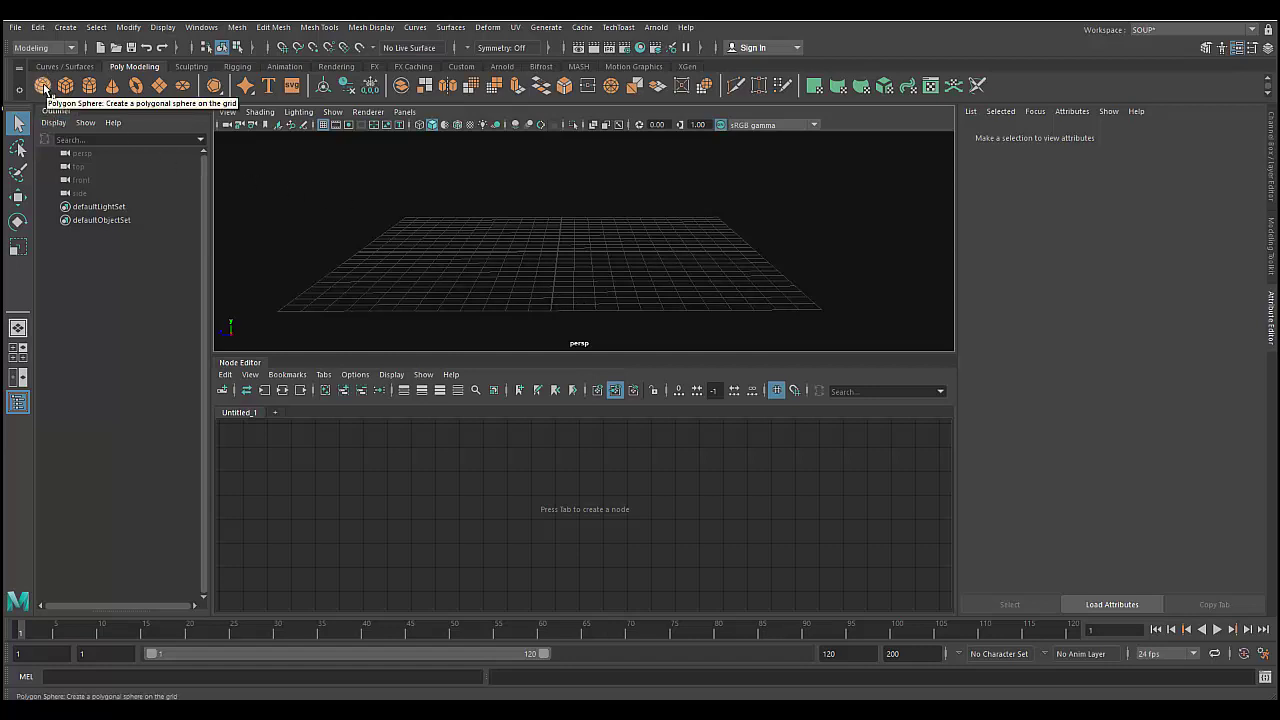
Create a polygon sphere and line up its polySphere1, pSphereShape1 and pSphere1 nodes
{"action": "left_click", "coordinate": [44, 89]}
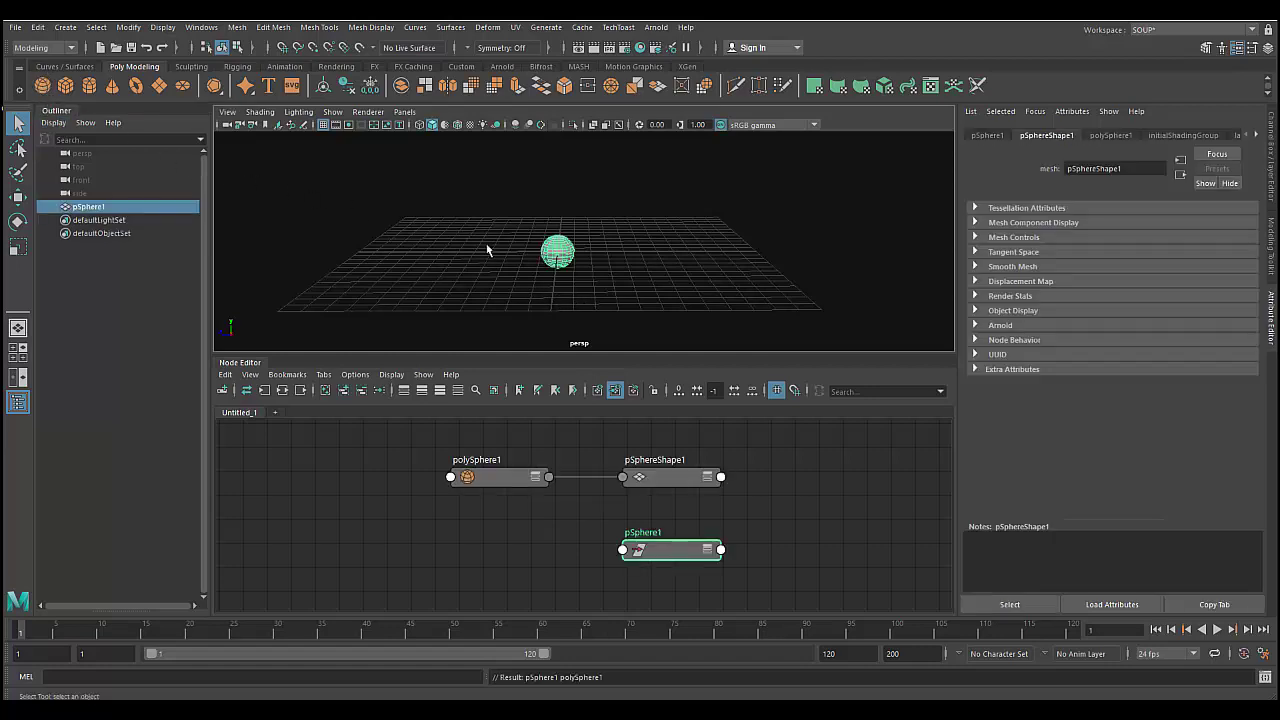
{"action": "left_click_drag", "start_coordinate": [506, 479], "coordinate": [332, 459]}
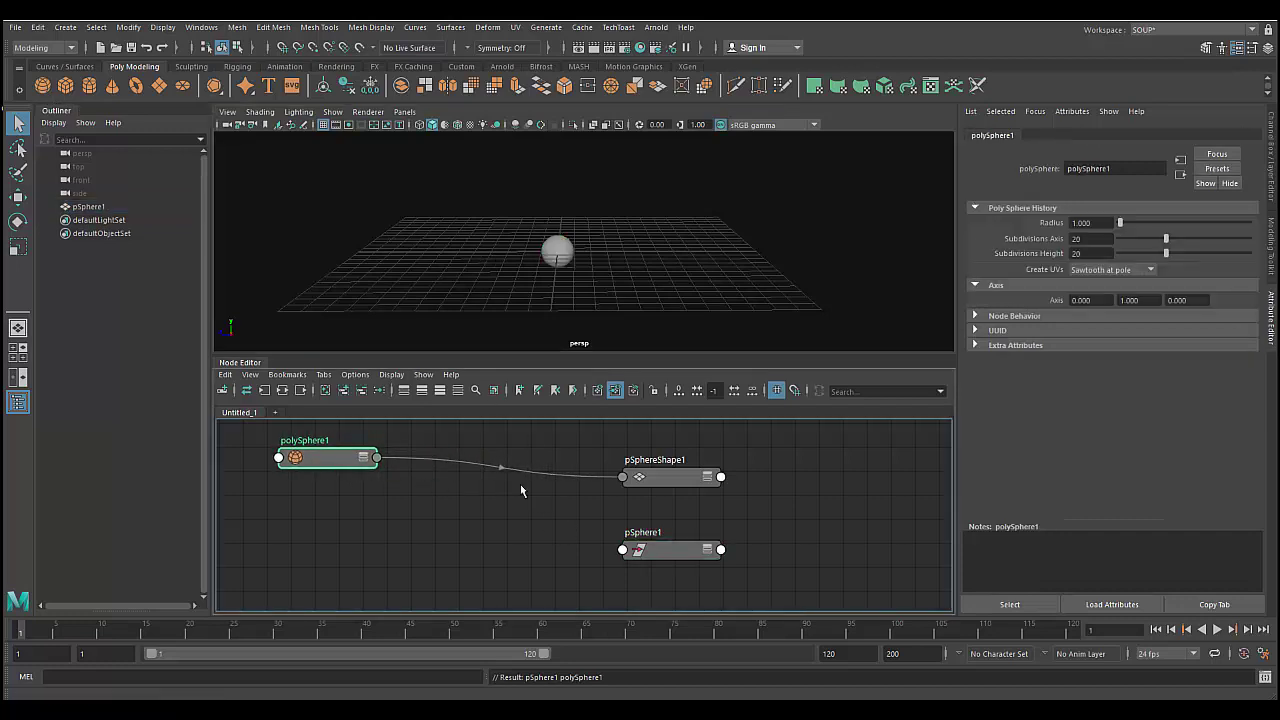
{"action": "left_click", "coordinate": [660, 484]}
{"action": "left_click_drag", "start_coordinate": [660, 484], "coordinate": [470, 464]}
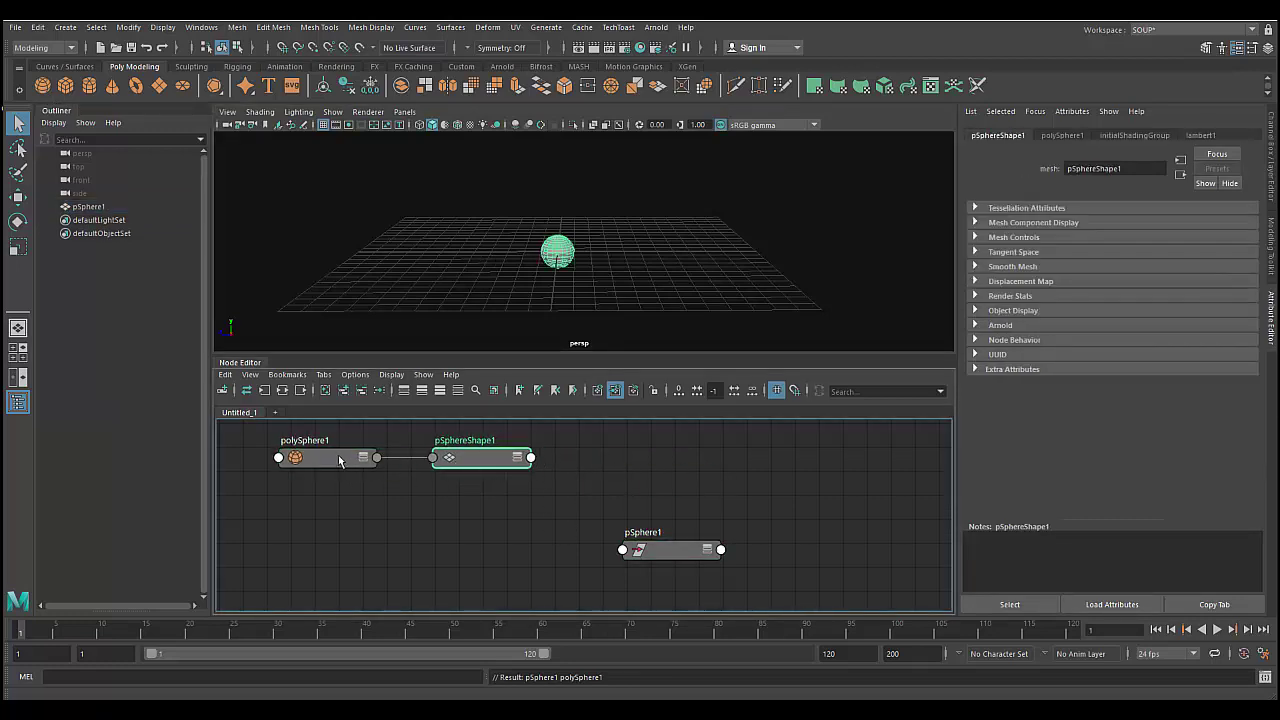
{"action": "left_click_drag", "start_coordinate": [328, 458], "coordinate": [313, 477]}
{"action": "left_click_drag", "start_coordinate": [503, 459], "coordinate": [479, 475]}
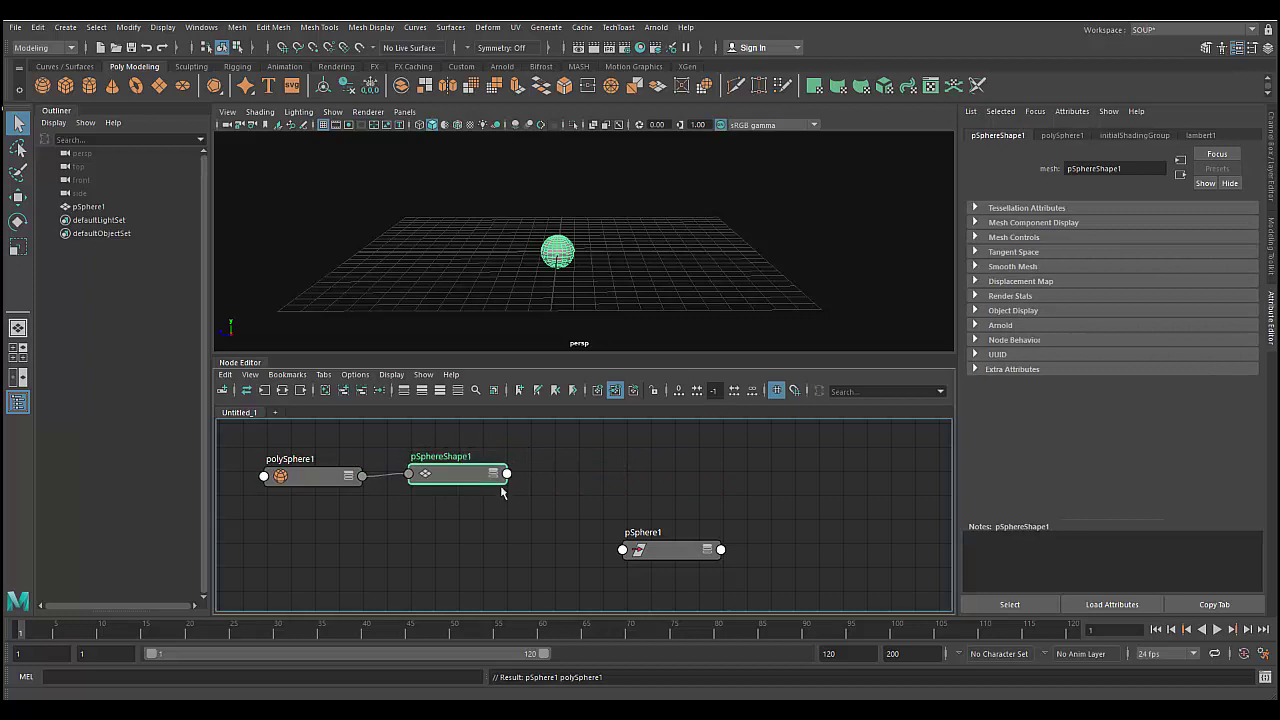
{"action": "left_click_drag", "start_coordinate": [676, 551], "coordinate": [496, 558]}
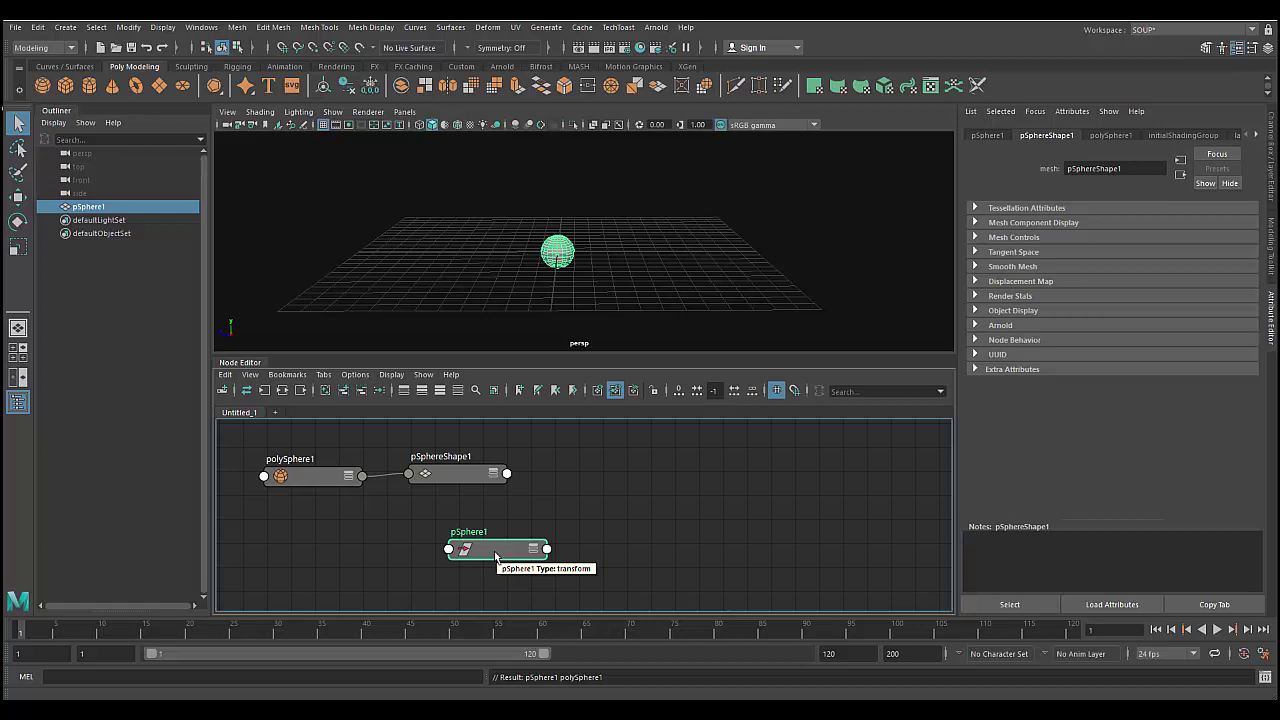
{"action": "left_click_drag", "start_coordinate": [496, 556], "coordinate": [435, 557]}
{"action": "left_click", "coordinate": [464, 477]}
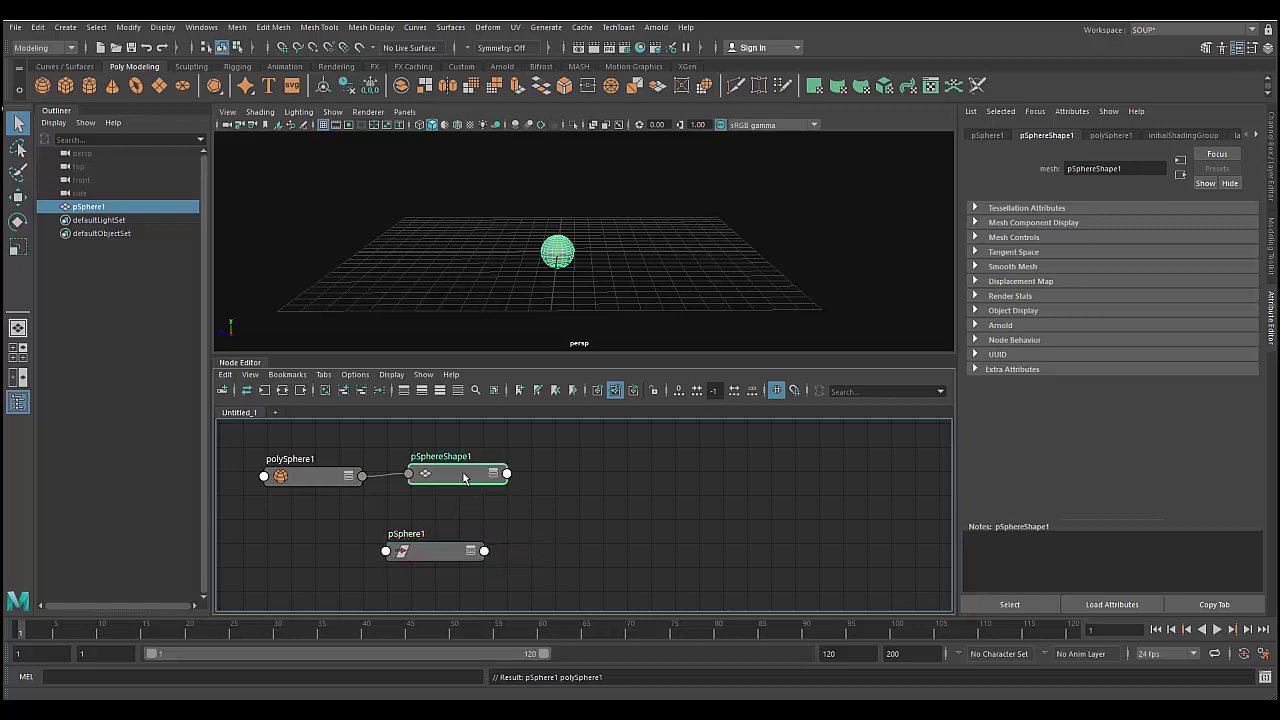
{"action": "left_click_drag", "start_coordinate": [464, 477], "coordinate": [459, 482]}
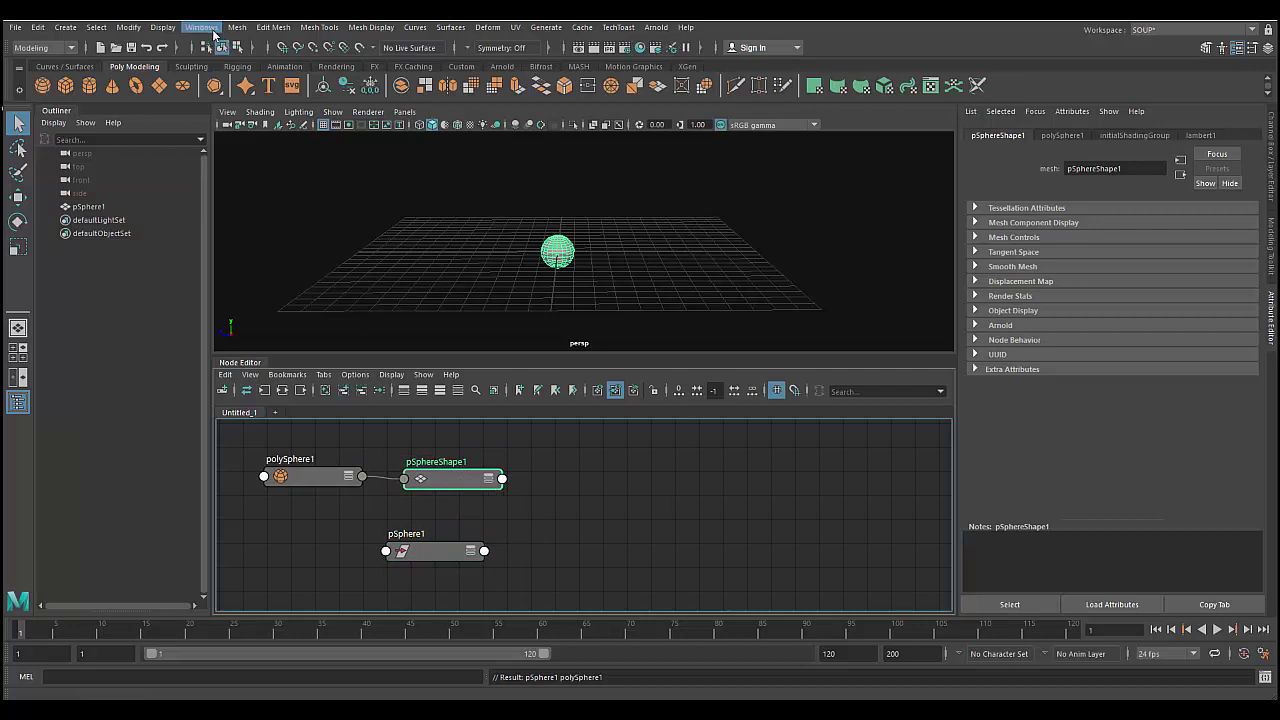
Load the BE_OpenVDB.mll plug-in in the Plug-in Manager, then close it
{"action": "left_click", "coordinate": [201, 27]}
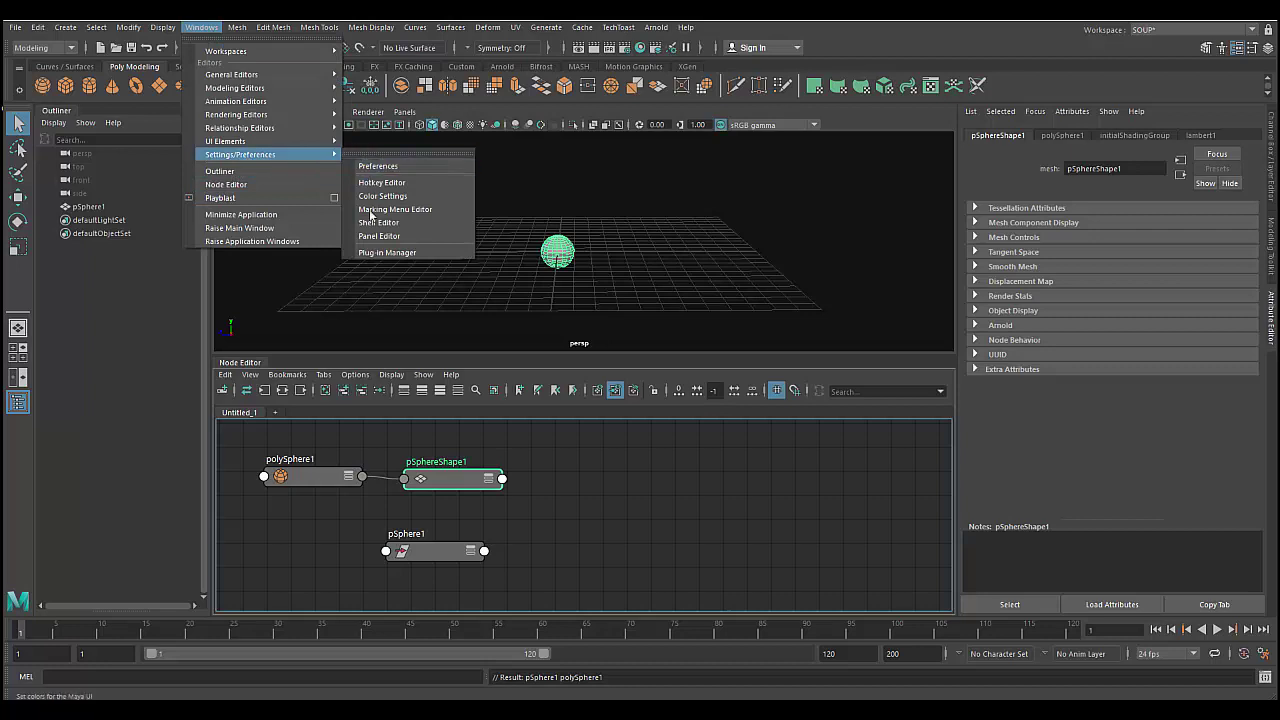
{"action": "left_click", "coordinate": [372, 255]}
{"action": "left_click_drag", "start_coordinate": [578, 254], "coordinate": [578, 165]}
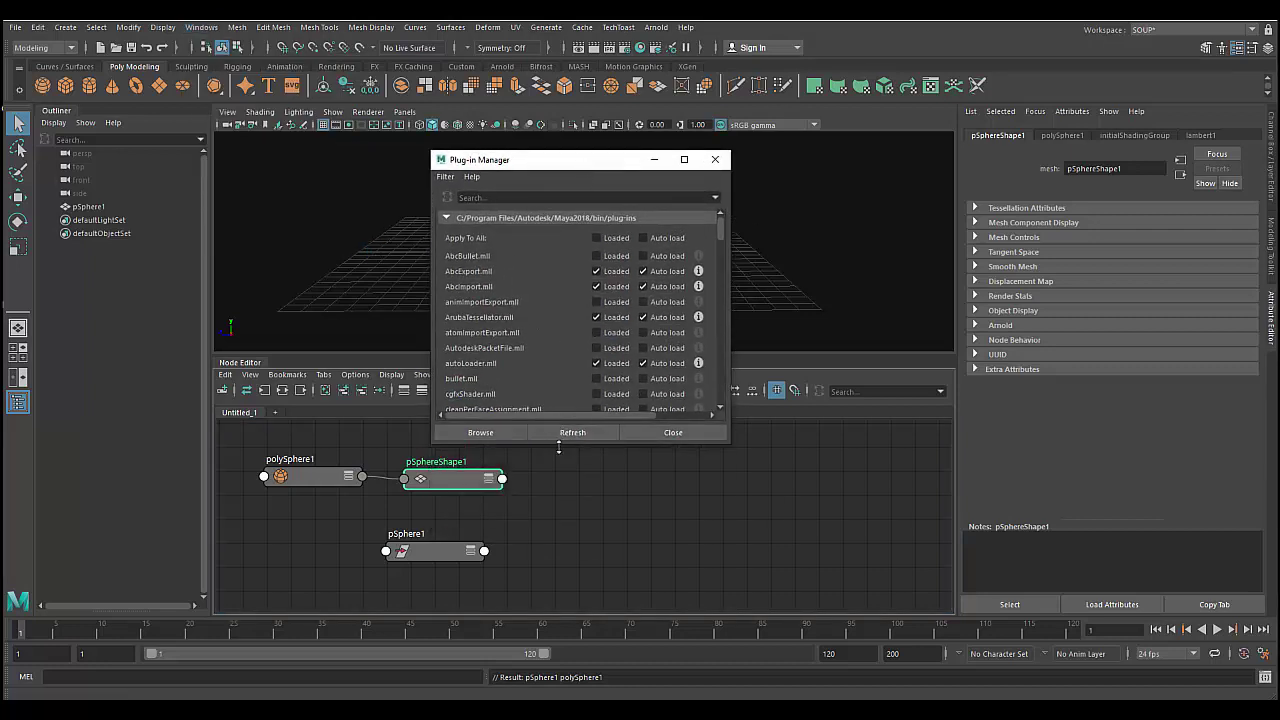
{"action": "left_click_drag", "start_coordinate": [558, 447], "coordinate": [558, 625]}
{"action": "scroll", "coordinate": [528, 533], "scroll_direction": "down", "scroll_amount": 5}
{"action": "scroll", "coordinate": [528, 533], "scroll_direction": "down", "scroll_amount": 5}
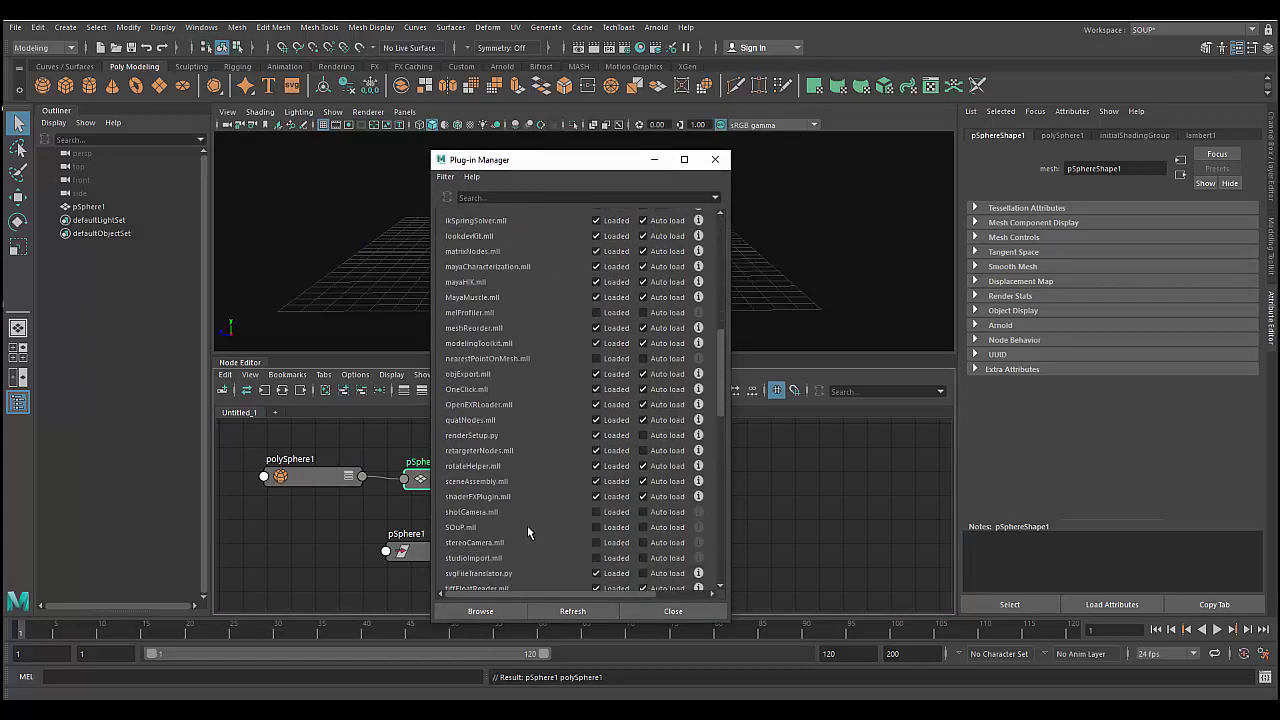
{"action": "scroll", "coordinate": [528, 533], "scroll_direction": "down", "scroll_amount": 2}
{"action": "scroll", "coordinate": [528, 533], "scroll_direction": "down", "scroll_amount": 2}
{"action": "scroll", "coordinate": [528, 533], "scroll_direction": "down", "scroll_amount": 2}
{"action": "scroll", "coordinate": [528, 533], "scroll_direction": "down", "scroll_amount": 2}
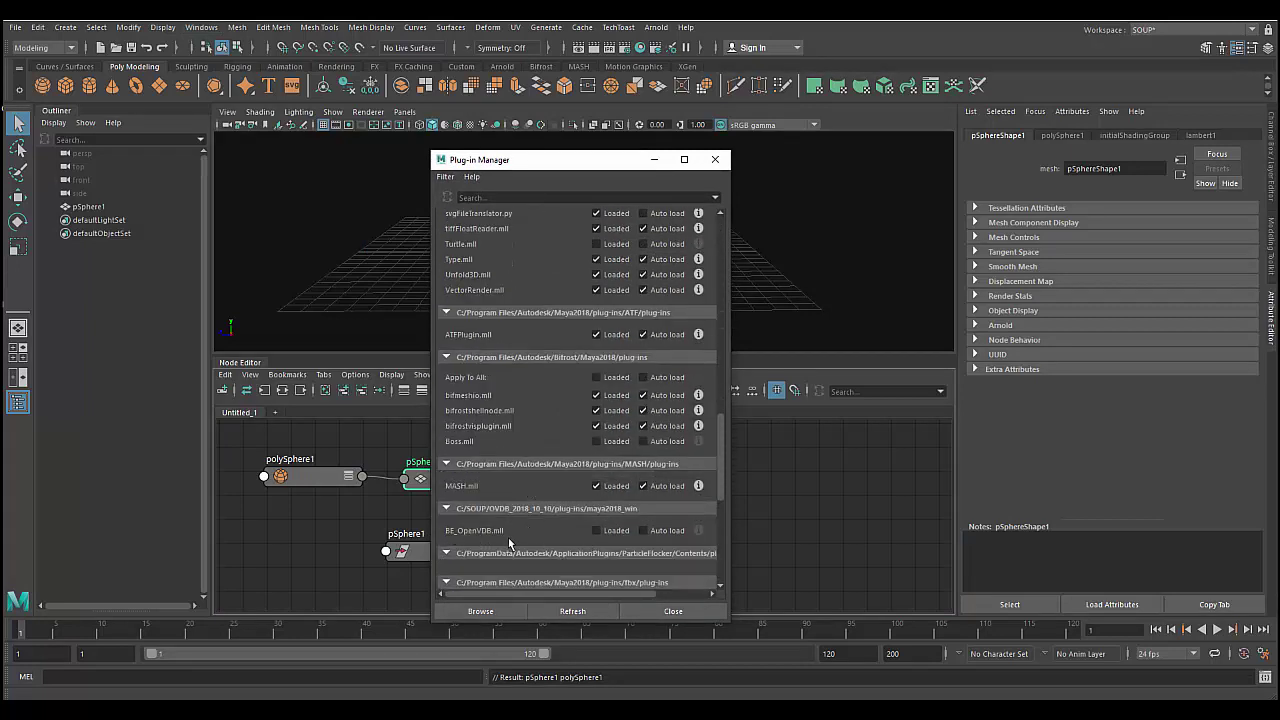
{"action": "left_click", "coordinate": [598, 531]}
{"action": "left_click", "coordinate": [648, 619]}
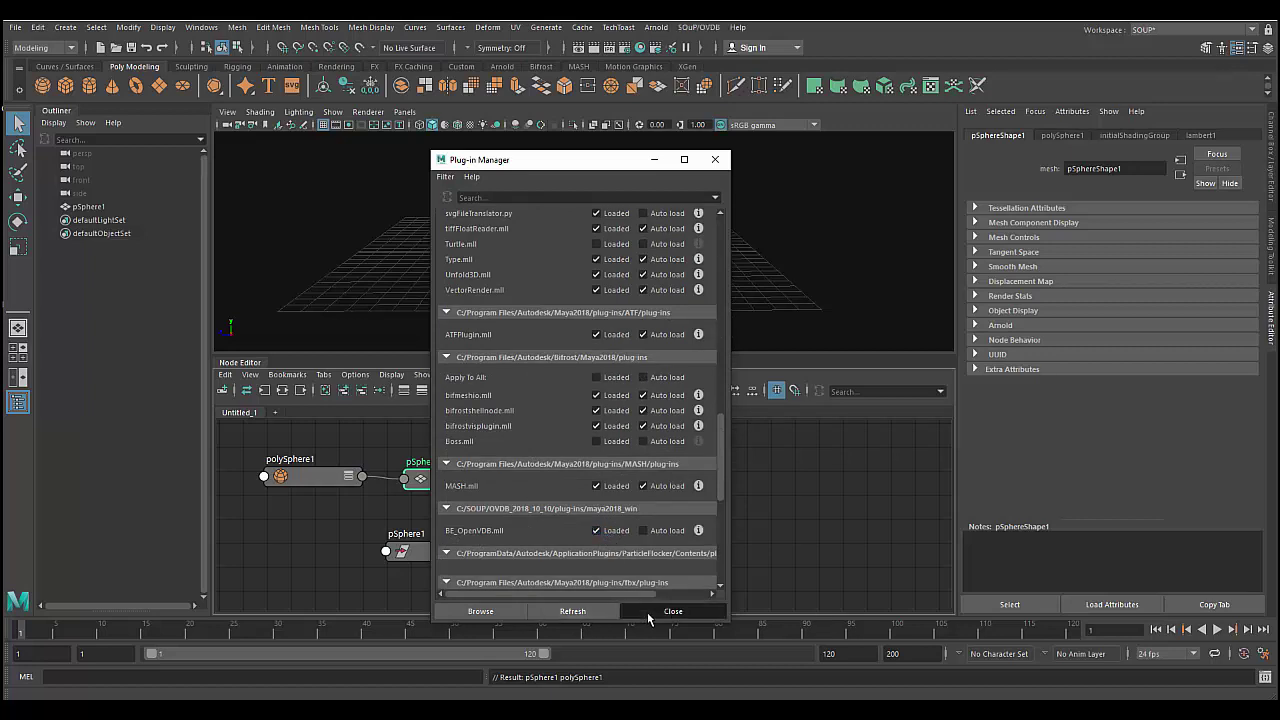
Create a BE_VDBFromPolygons1 node from the SOuP/OVDB menu beside the sphere nodes
{"action": "left_click", "coordinate": [692, 33]}
{"action": "mouse_move", "coordinate": [713, 51]}
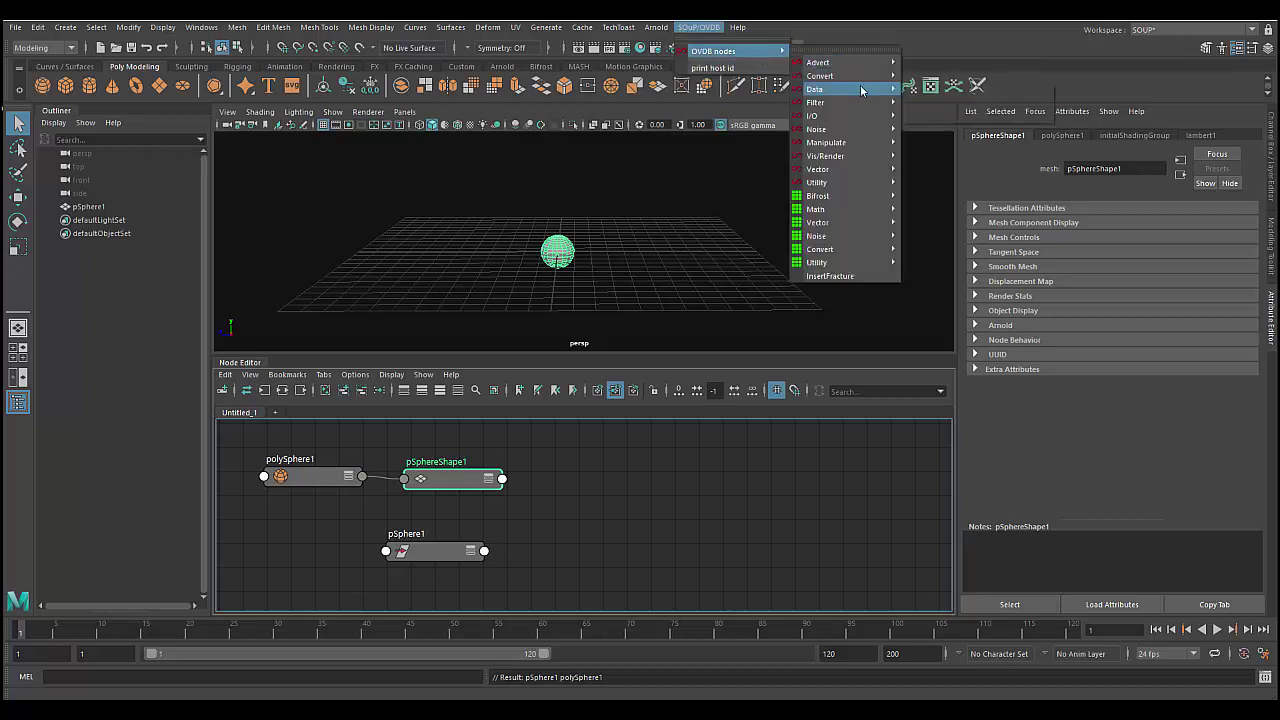
{"action": "mouse_move", "coordinate": [820, 76]}
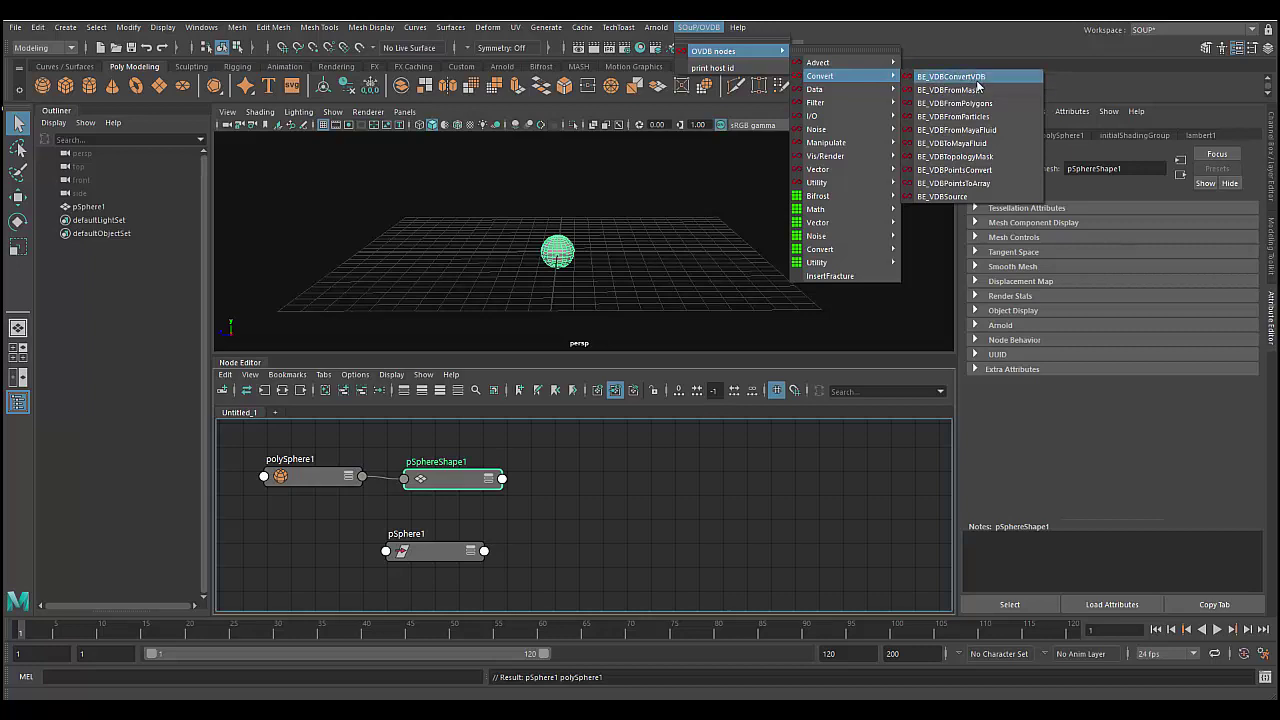
{"action": "left_click", "coordinate": [960, 104]}
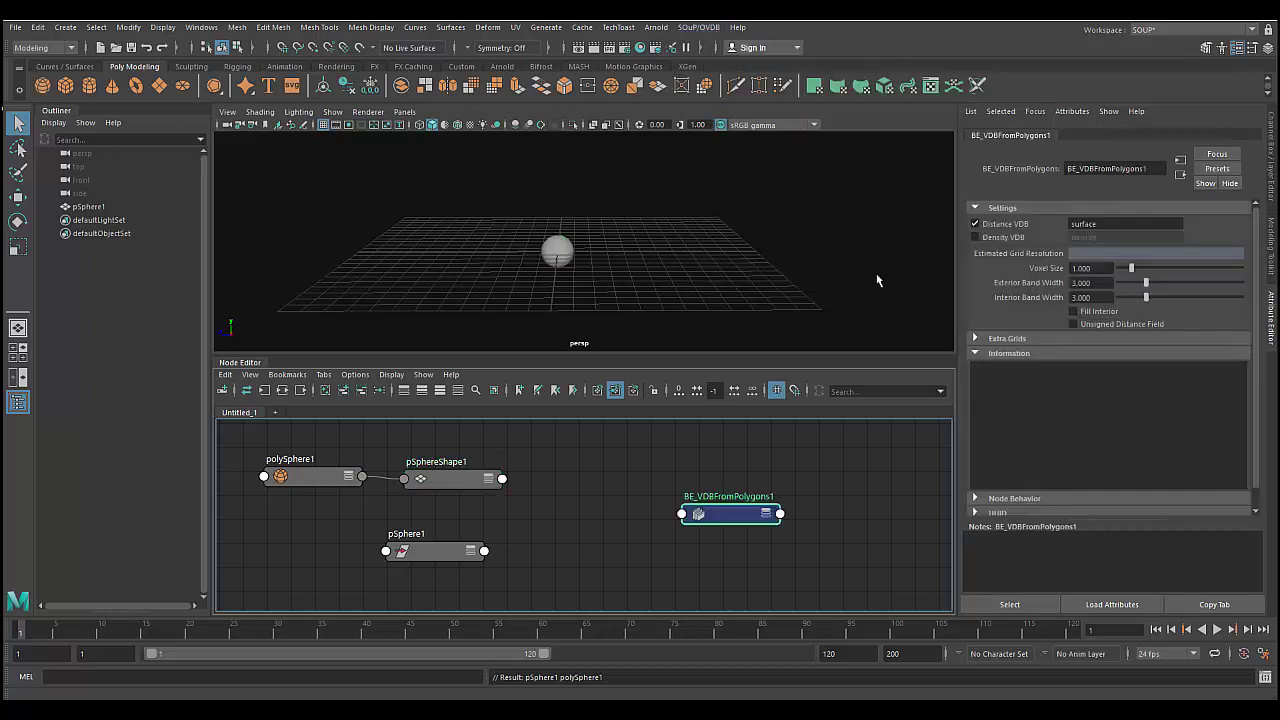
{"action": "left_click_drag", "start_coordinate": [726, 519], "coordinate": [617, 489]}
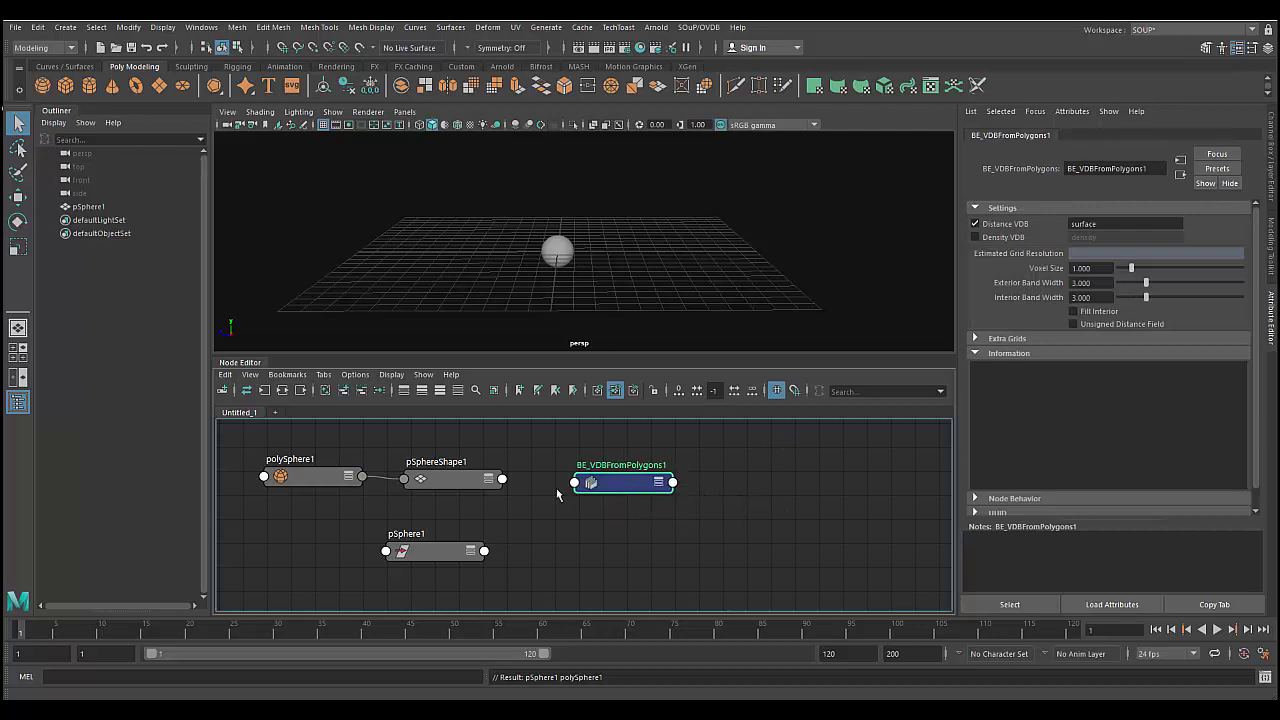
Connect pSphereShape1's Out Mesh into BE_VDBFromPolygons1's MeshInput
{"action": "left_click", "coordinate": [502, 481]}
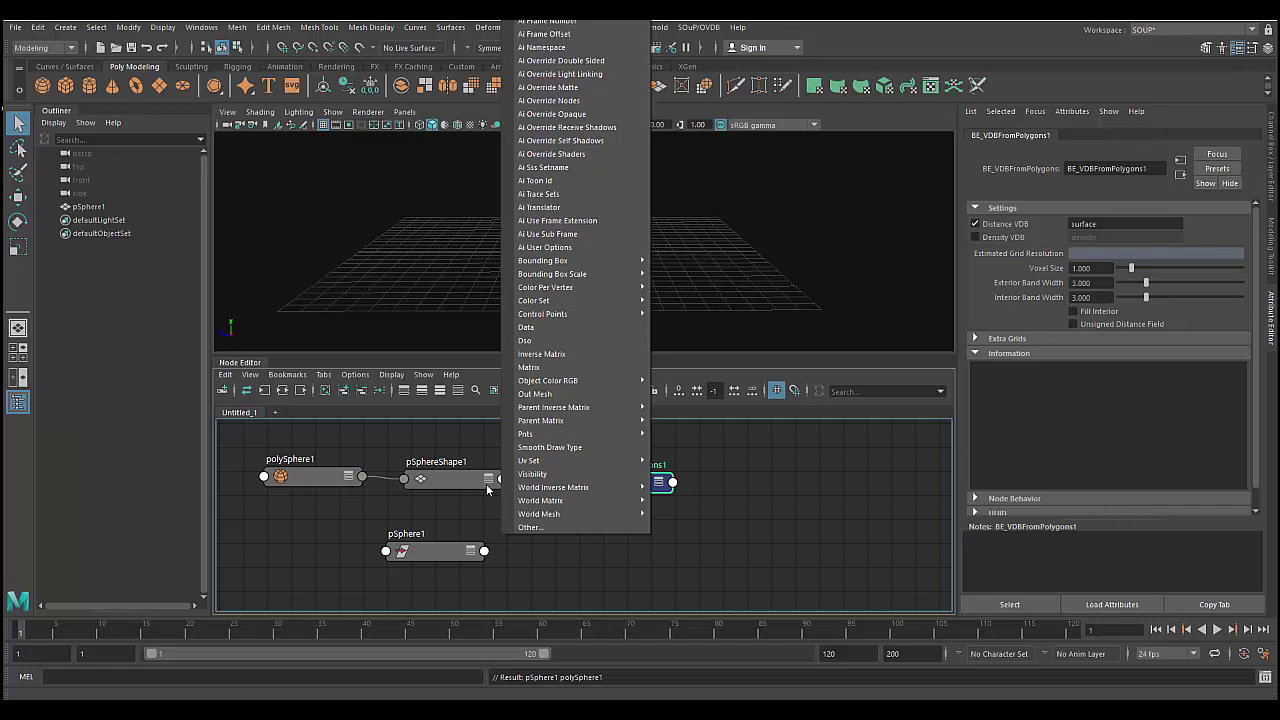
{"action": "left_click", "coordinate": [536, 394]}
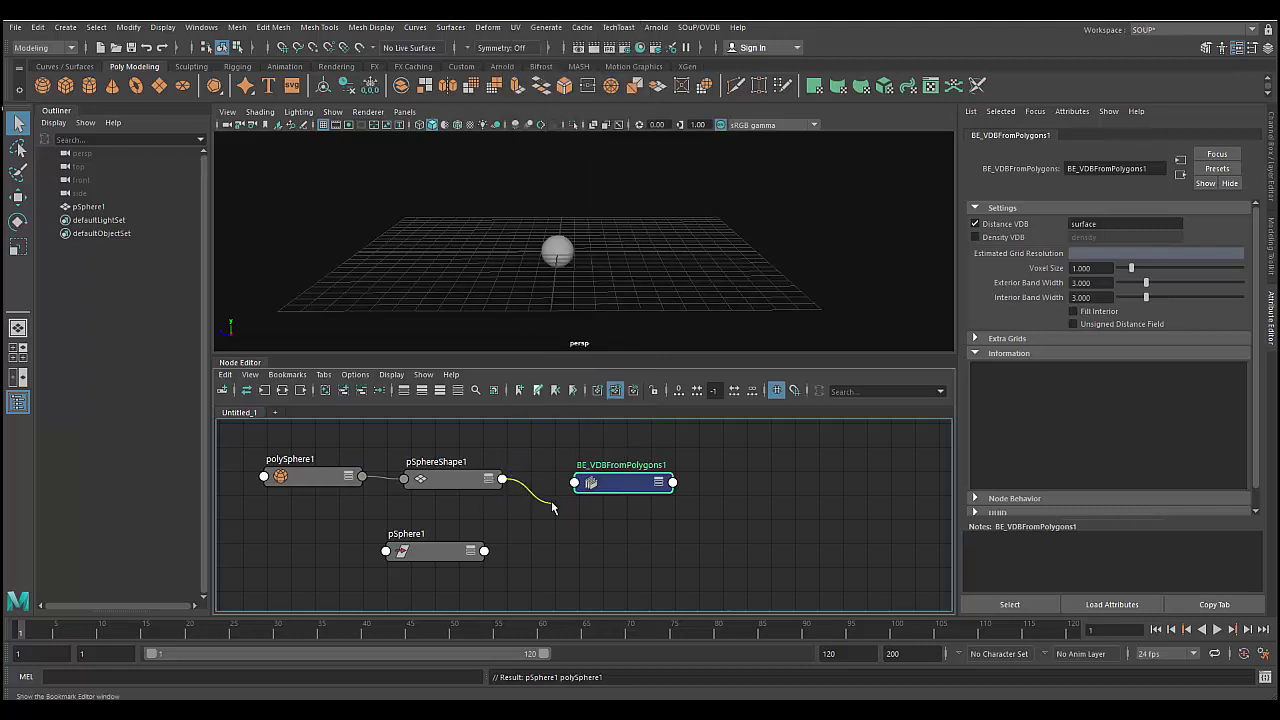
{"action": "left_click", "coordinate": [592, 487]}
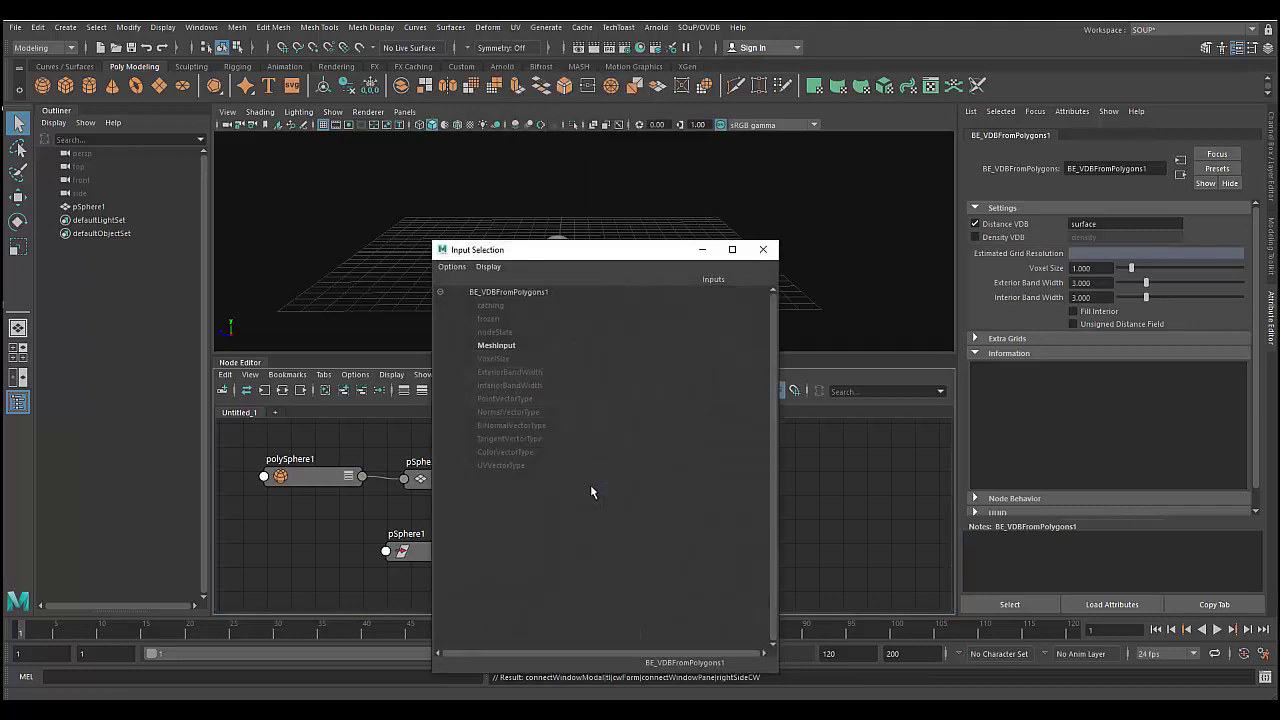
{"action": "left_click", "coordinate": [506, 346]}
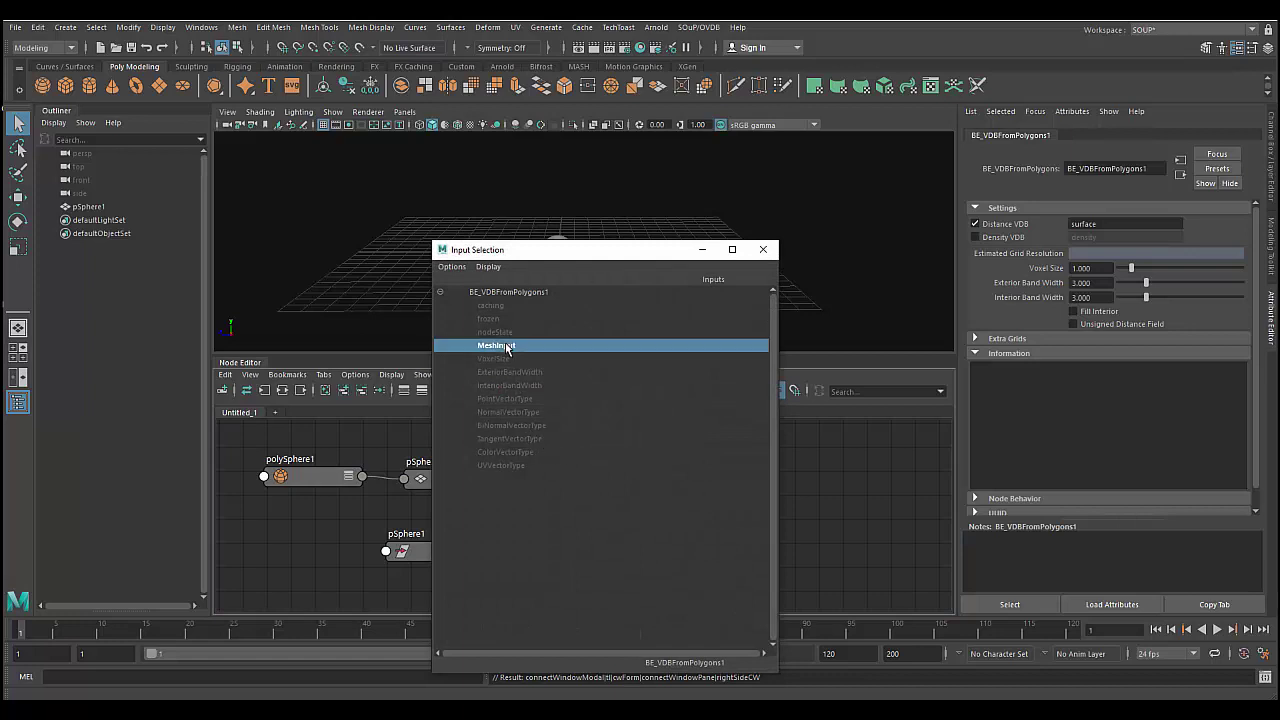
{"action": "left_click_drag", "start_coordinate": [612, 490], "coordinate": [605, 489]}
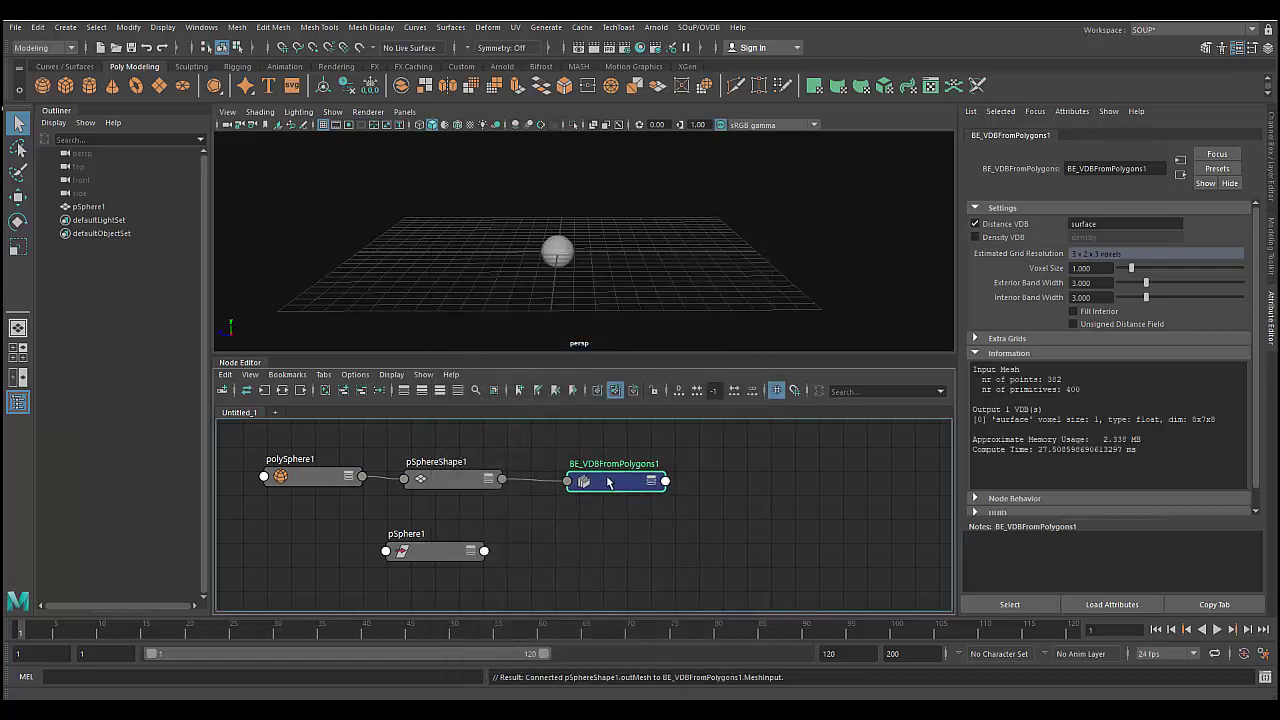
{"action": "scroll", "coordinate": [584, 299], "scroll_direction": "up", "scroll_amount": 2}
{"action": "scroll", "coordinate": [583, 300], "scroll_direction": "up", "scroll_amount": 2}
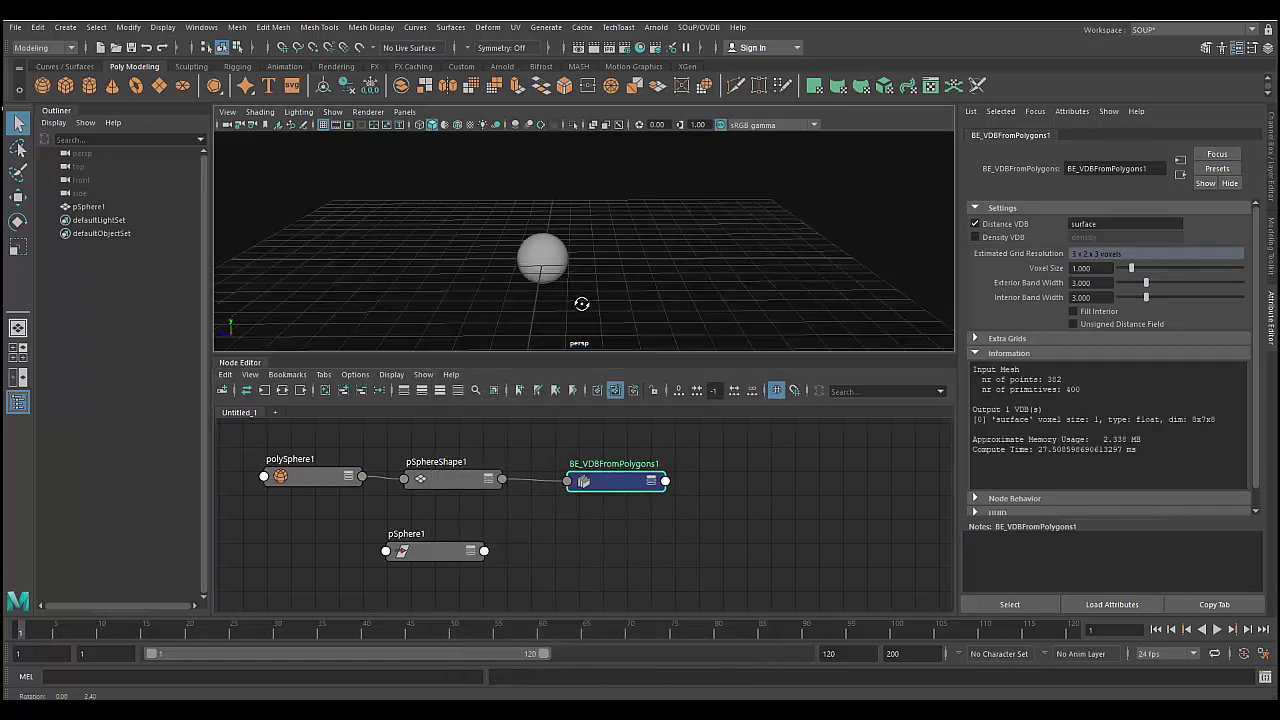
{"action": "scroll", "coordinate": [583, 310], "scroll_direction": "up", "scroll_amount": 2}
{"action": "mouse_move", "coordinate": [583, 320]}
{"action": "middle_mouse_down", "text": "alt"}
{"action": "mouse_move", "coordinate": [453, 308]}
{"action": "mouse_move", "coordinate": [485, 314]}
{"action": "mouse_move", "coordinate": [514, 297]}
{"action": "mouse_move", "coordinate": [506, 268]}
{"action": "middle_mouse_up", "text": "alt"}
{"action": "scroll", "coordinate": [485, 314], "scroll_direction": "up", "scroll_amount": 2}
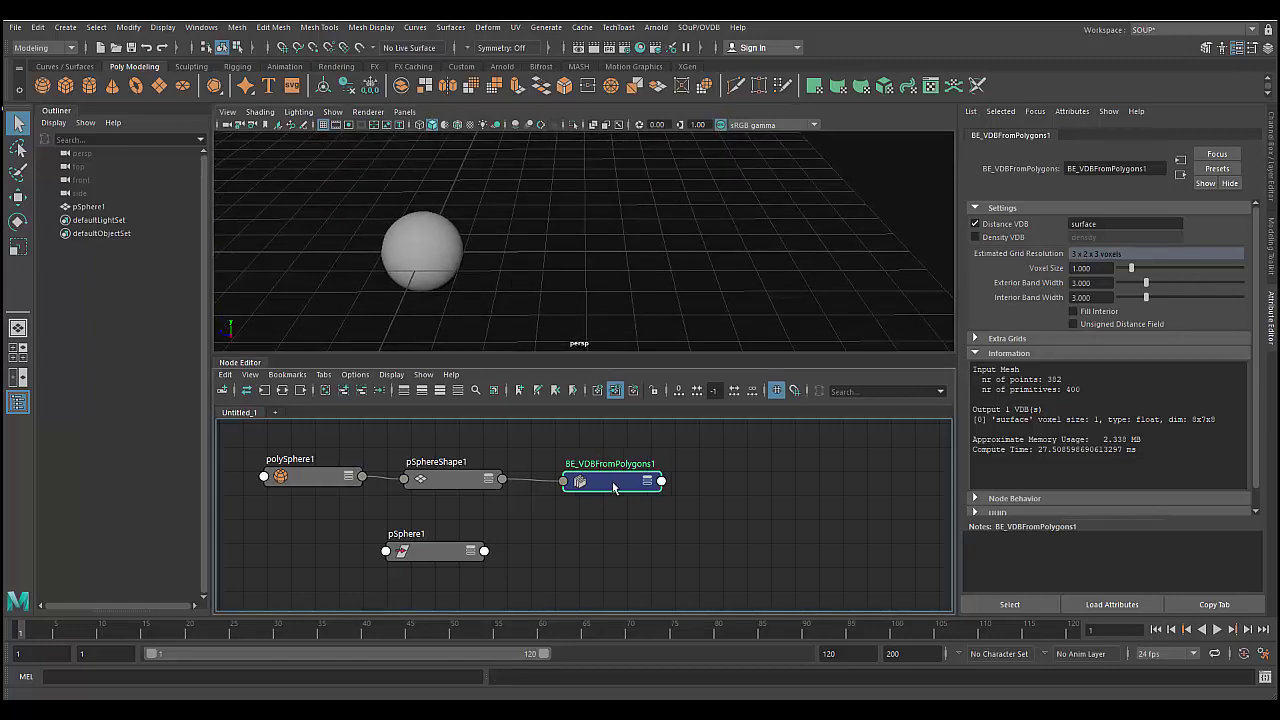
Add a BE_VDBVisualize setup (BE_VDBRead1 into BE_VDBVisualizeShape1) and arrange the nodes
{"action": "left_click_drag", "start_coordinate": [620, 479], "coordinate": [611, 477]}
{"action": "left_click", "coordinate": [698, 27]}
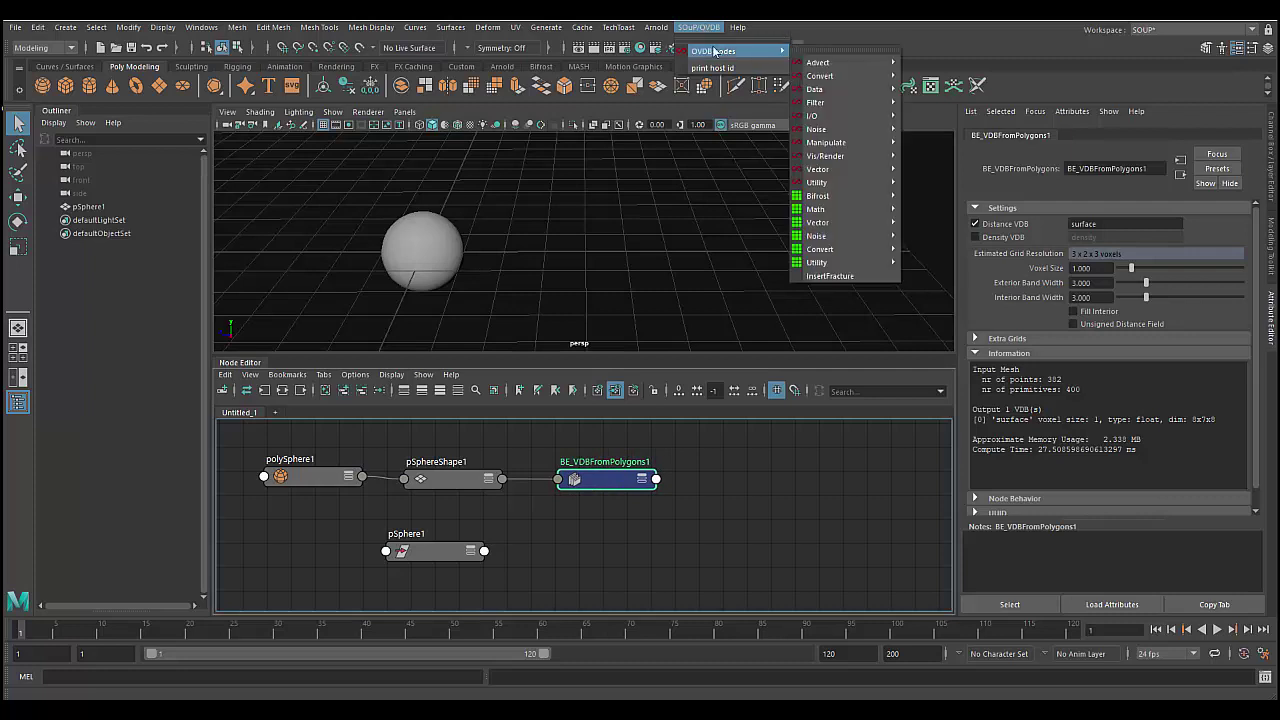
{"action": "mouse_move", "coordinate": [826, 156]}
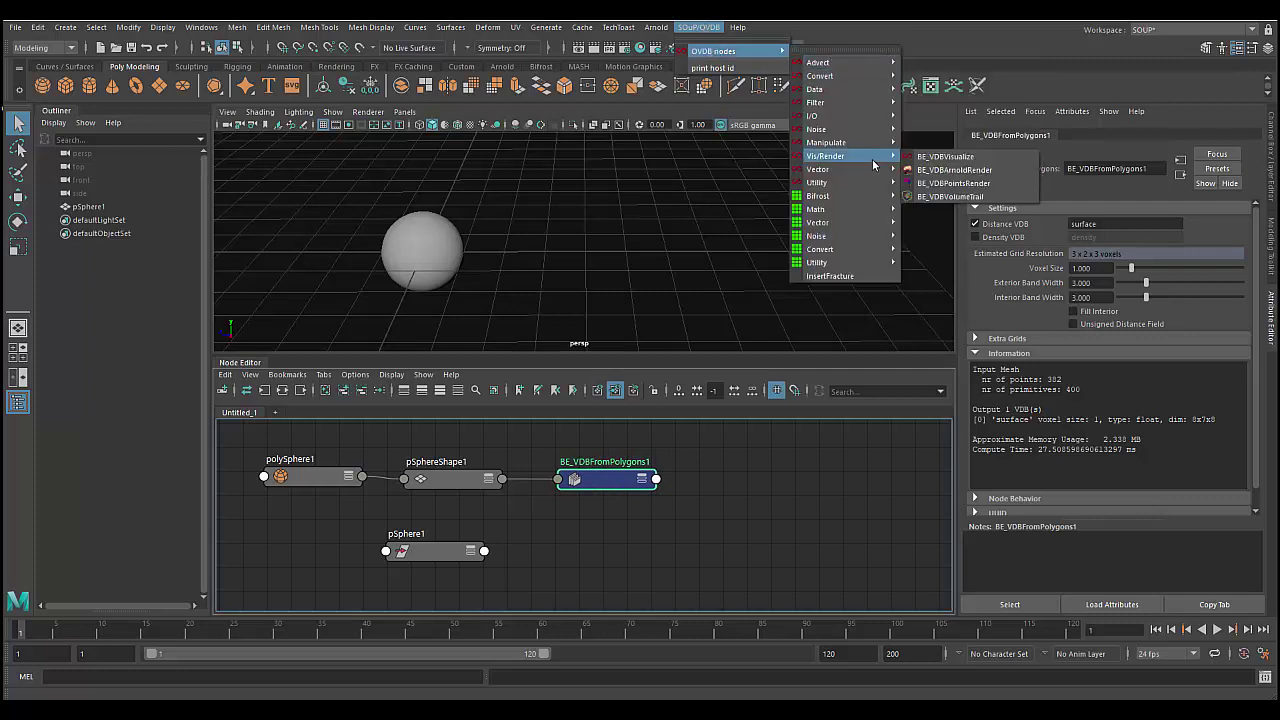
{"action": "left_click", "coordinate": [926, 158]}
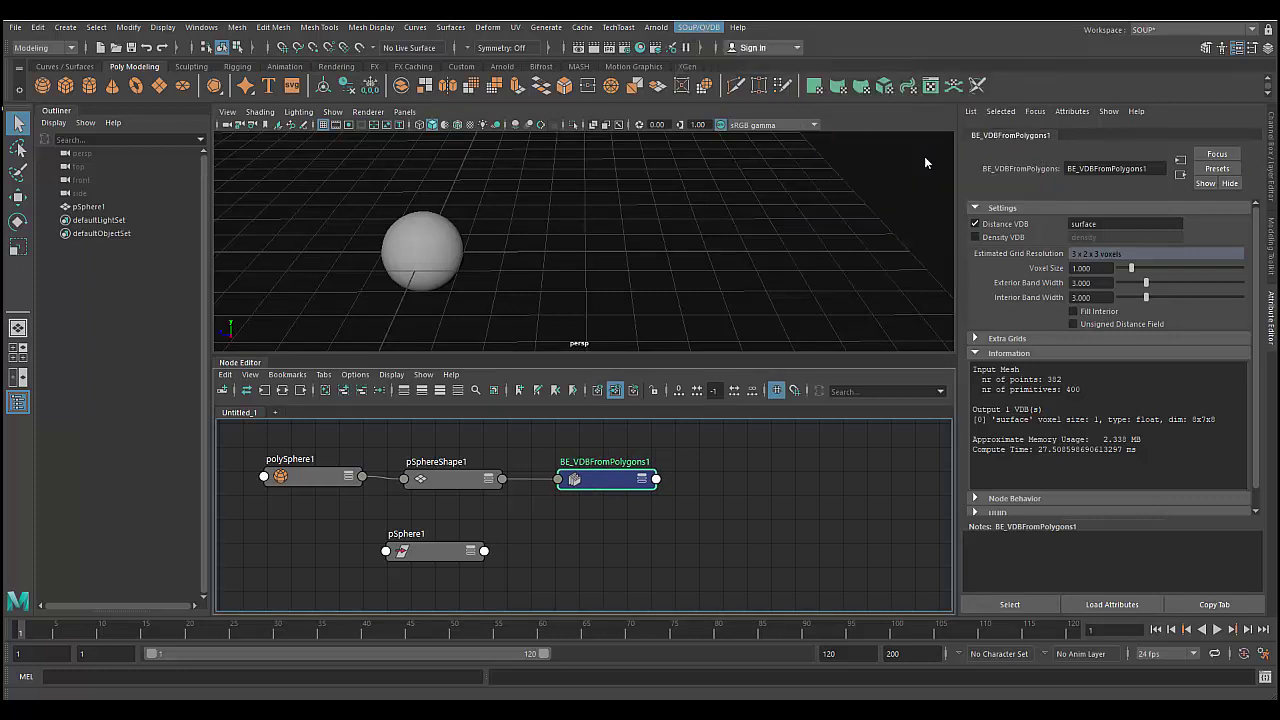
{"action": "left_click_drag", "start_coordinate": [721, 477], "coordinate": [576, 549]}
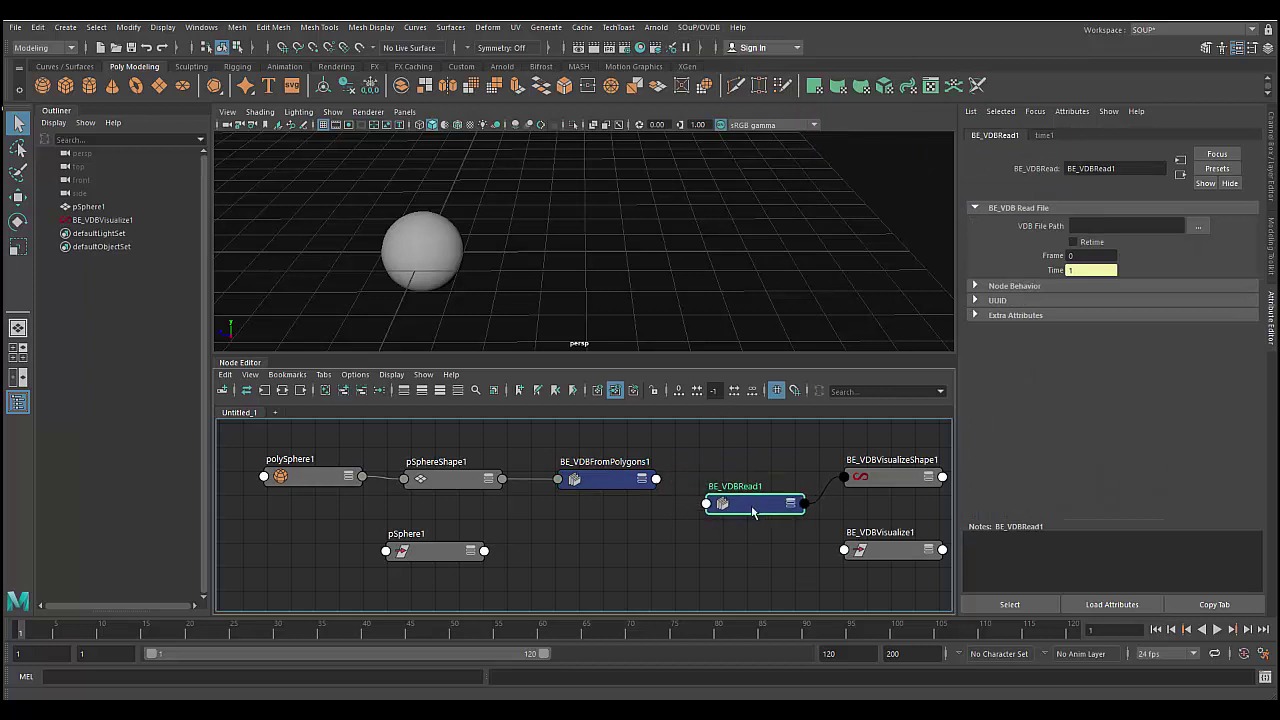
{"action": "left_click", "coordinate": [430, 553]}
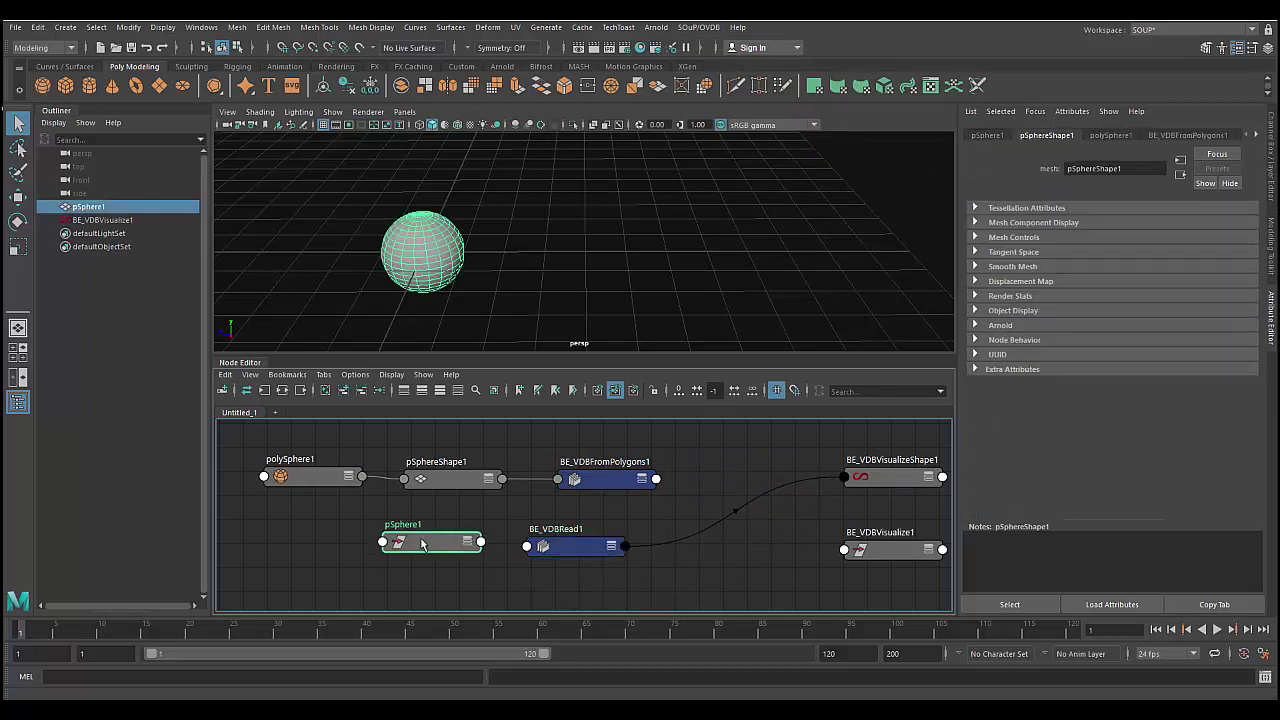
{"action": "left_click_drag", "start_coordinate": [430, 553], "coordinate": [600, 597]}
{"action": "left_click_drag", "start_coordinate": [556, 553], "coordinate": [407, 548]}
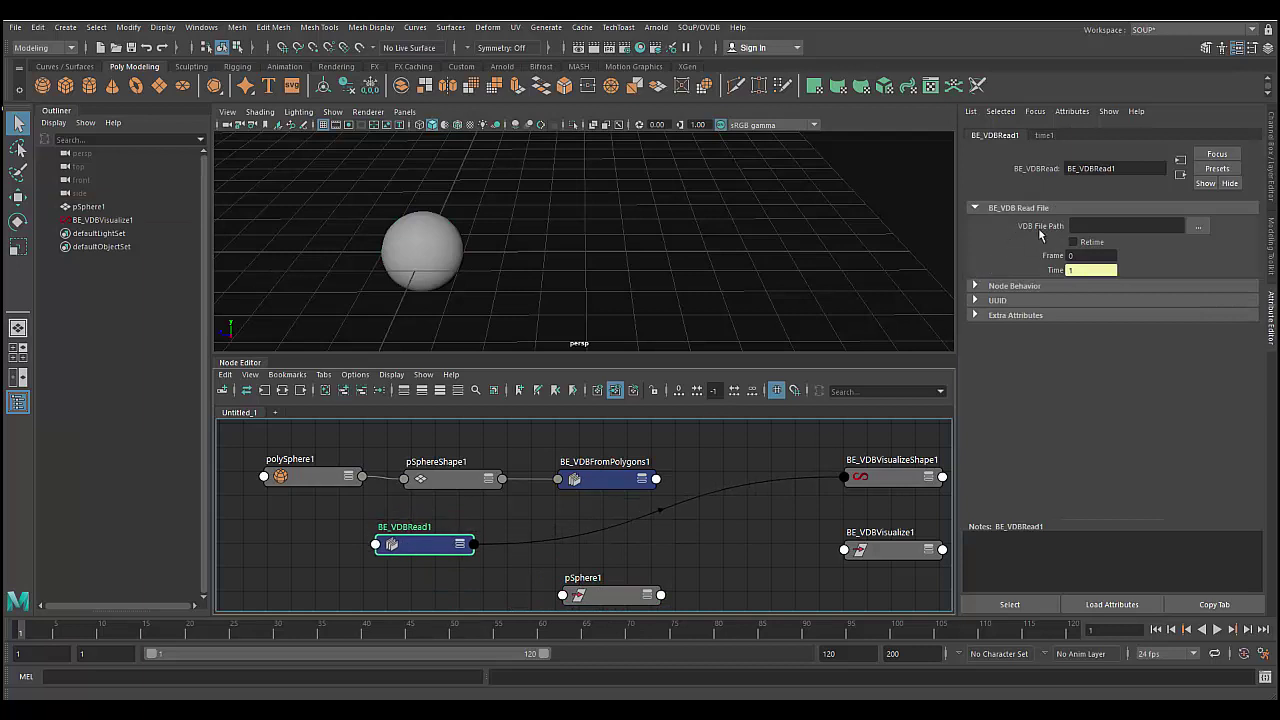
{"action": "left_click", "coordinate": [1113, 227]}
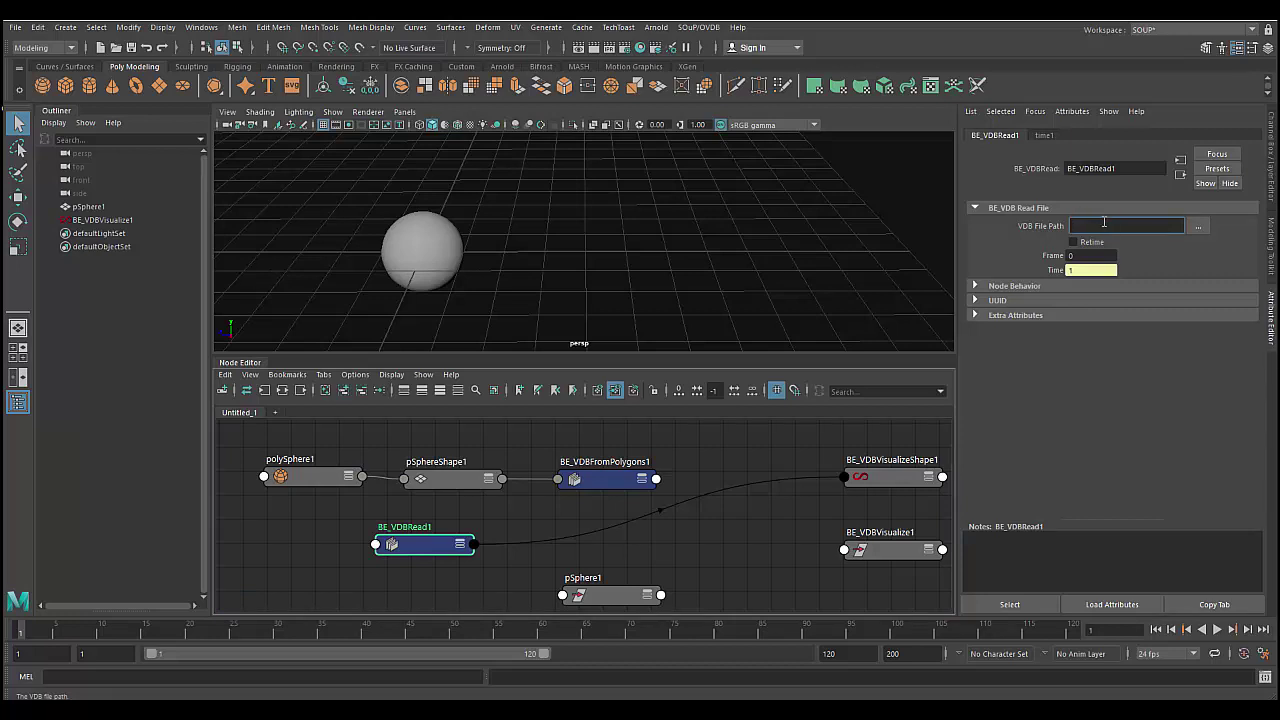
Delete the wire from BE_VDBRead1 to BE_VDBVisualizeShape1
{"action": "left_click", "coordinate": [662, 511]}
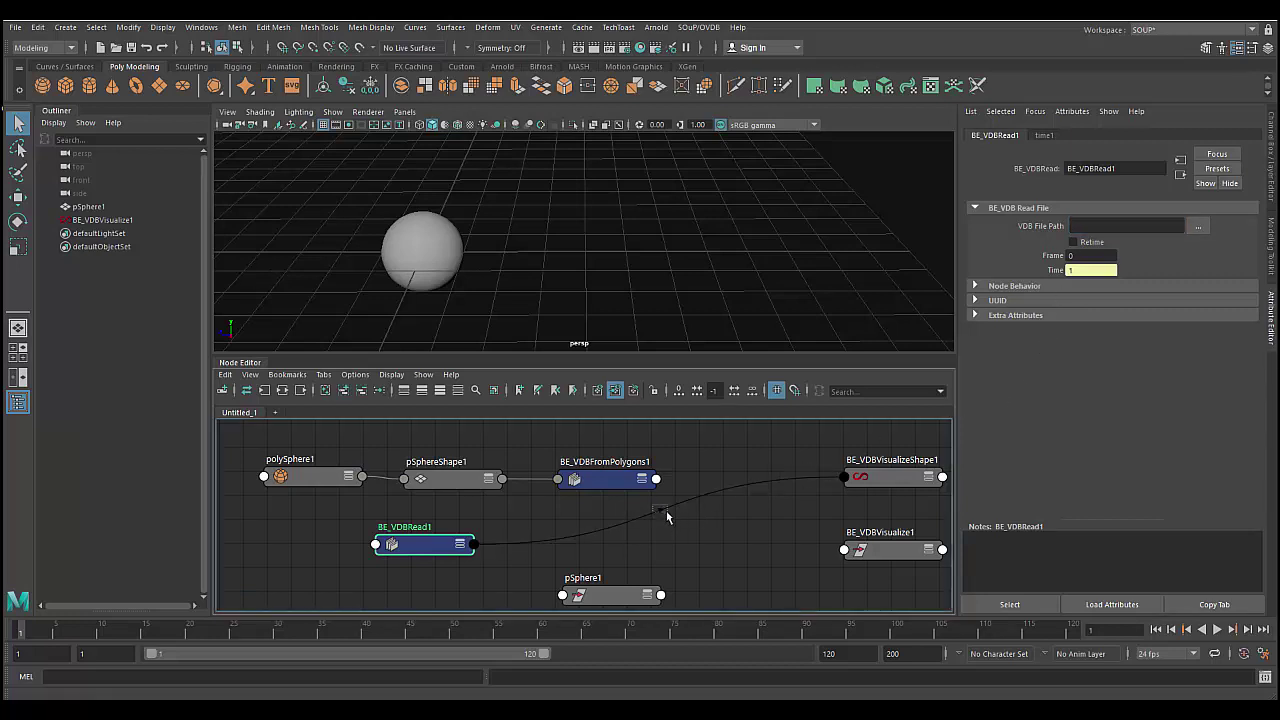
{"action": "left_click", "coordinate": [656, 512]}
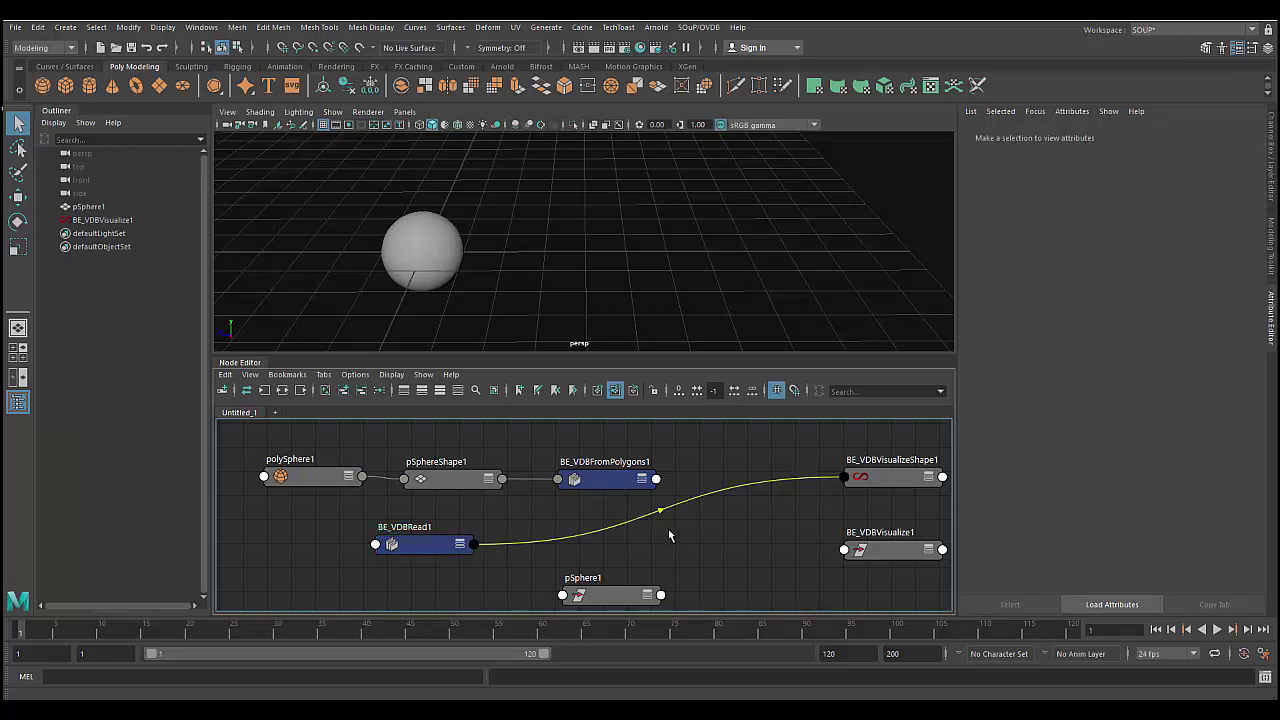
{"action": "key", "text": "Delete"}
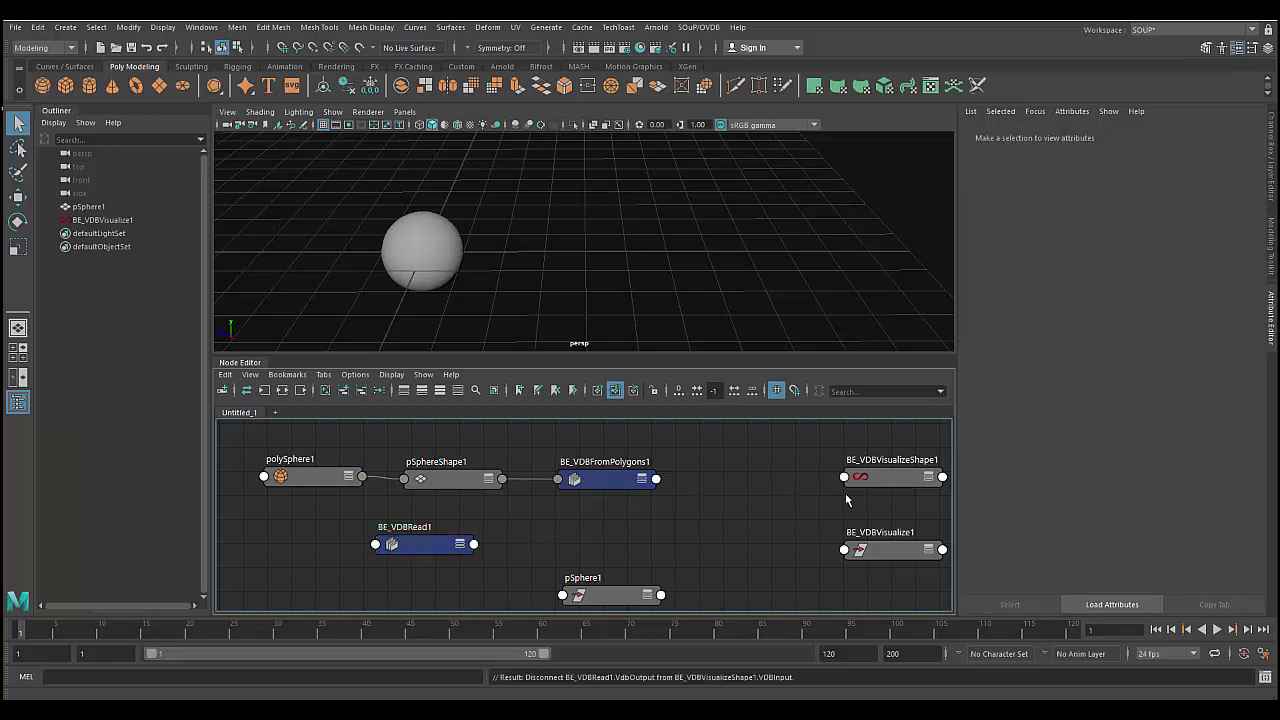
Rearrange the VDB nodes and drag BE_VDBFromPolygons1's output onto BE_VDBVisualizeShape1
{"action": "mouse_move", "coordinate": [893, 484]}
{"action": "left_mouse_down"}
{"action": "mouse_move", "coordinate": [770, 503]}
{"action": "mouse_move", "coordinate": [775, 489]}
{"action": "left_mouse_up"}
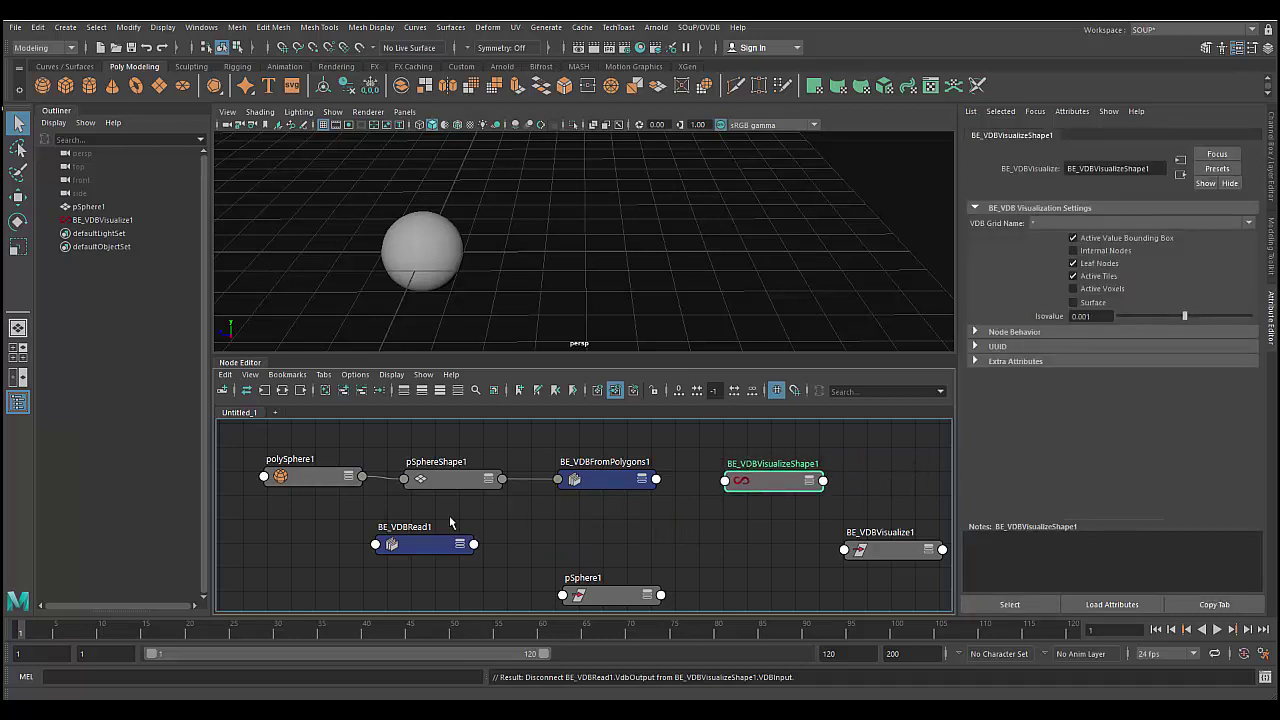
{"action": "mouse_move", "coordinate": [420, 545]}
{"action": "left_mouse_down"}
{"action": "mouse_move", "coordinate": [603, 532]}
{"action": "mouse_move", "coordinate": [468, 536]}
{"action": "left_mouse_up"}
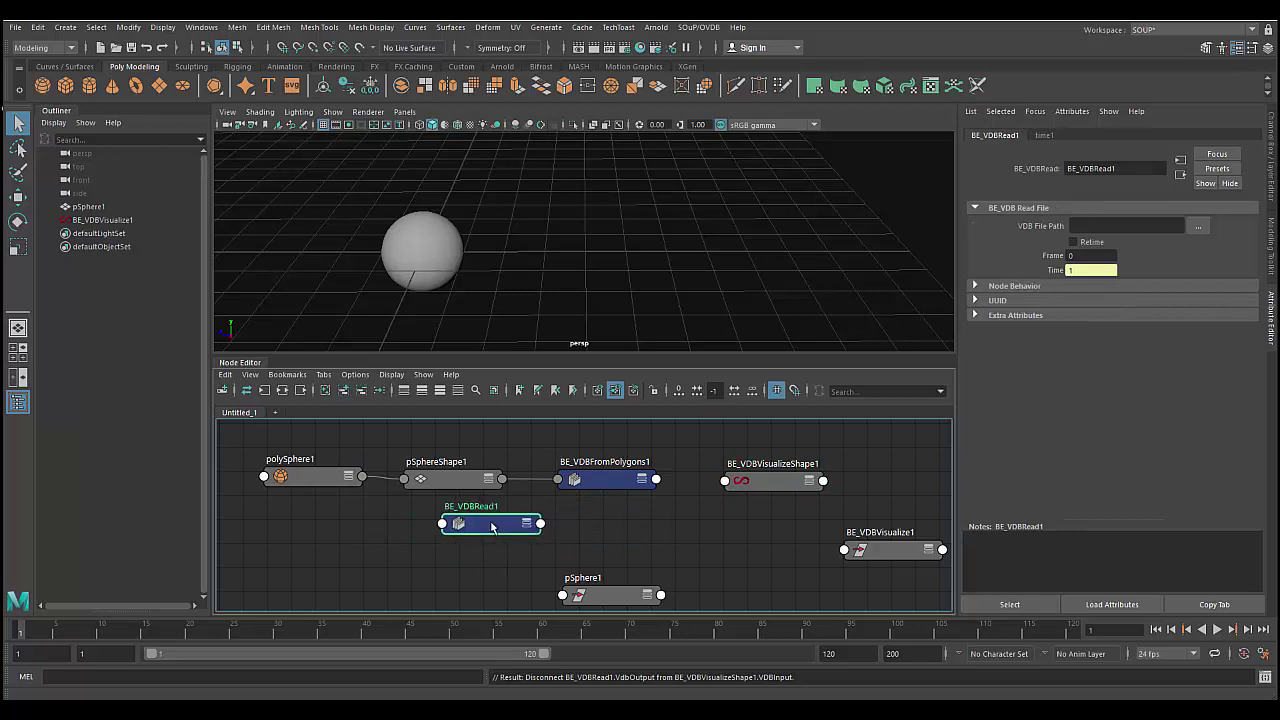
{"action": "left_click_drag", "start_coordinate": [772, 486], "coordinate": [815, 486]}
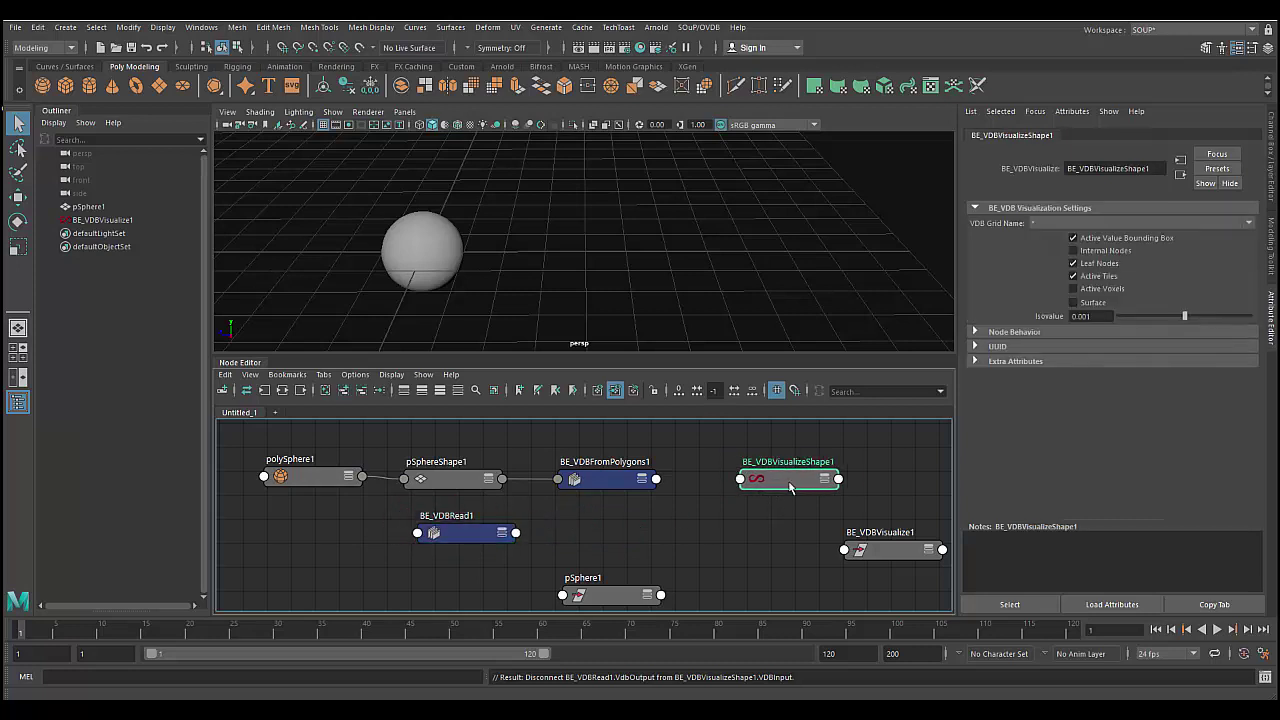
{"action": "left_click_drag", "start_coordinate": [605, 481], "coordinate": [585, 478]}
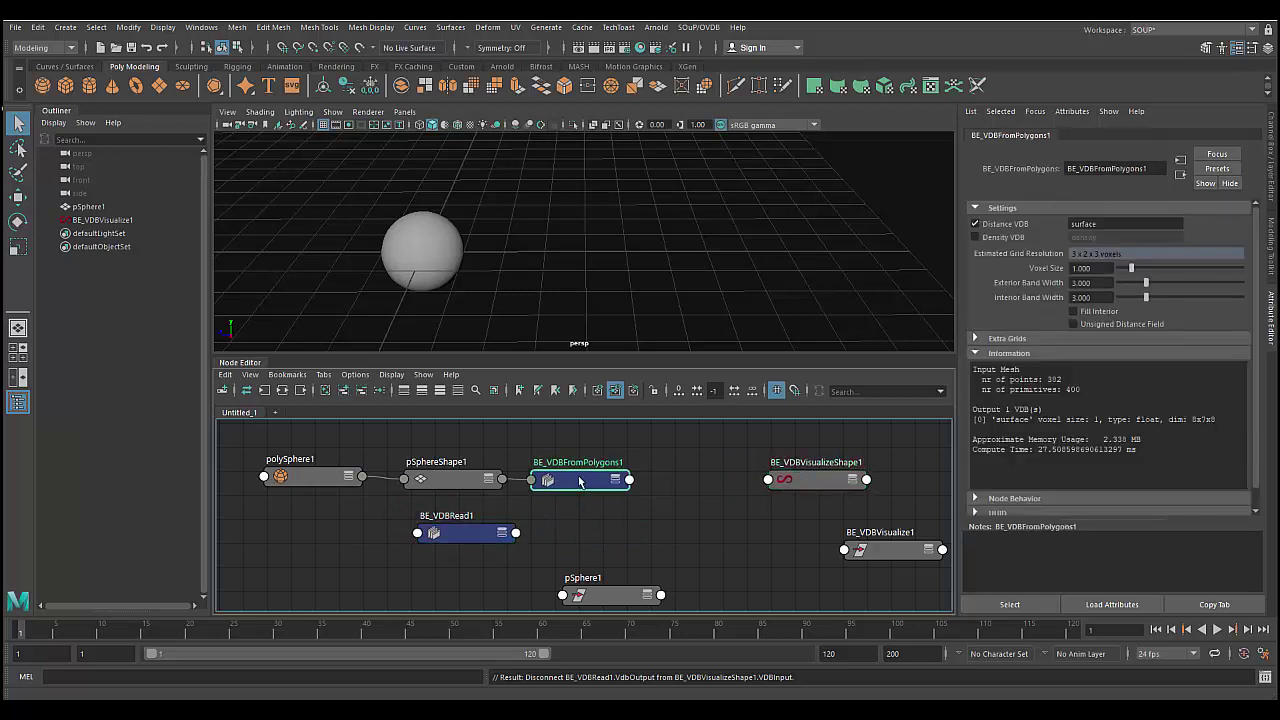
{"action": "left_click_drag", "start_coordinate": [811, 484], "coordinate": [791, 482]}
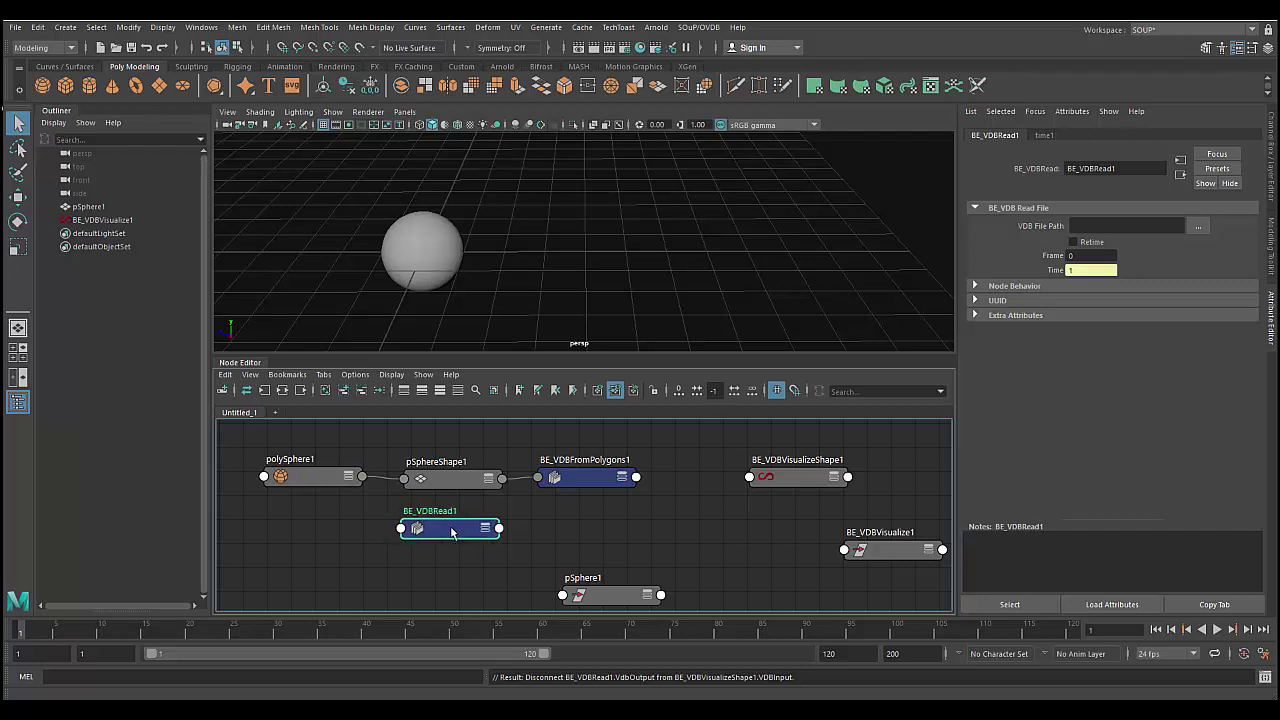
{"action": "left_click_drag", "start_coordinate": [453, 535], "coordinate": [446, 532]}
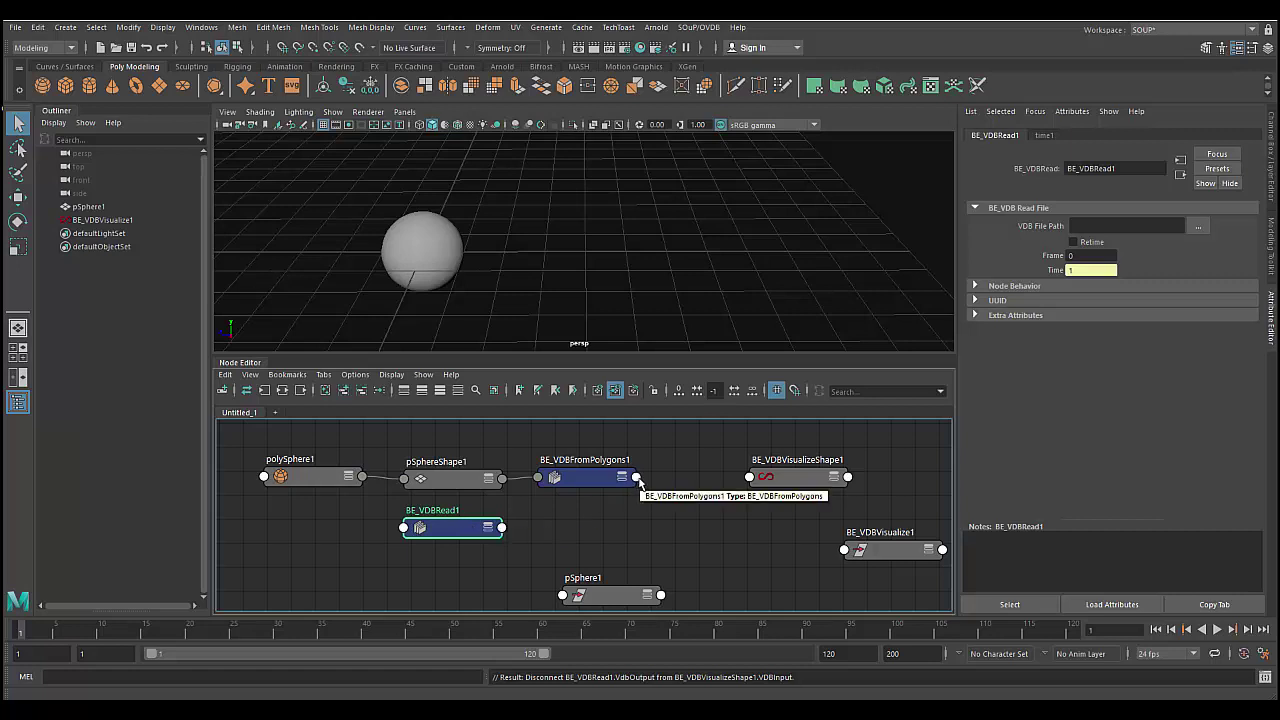
{"action": "left_click_drag", "start_coordinate": [770, 478], "coordinate": [773, 473]}
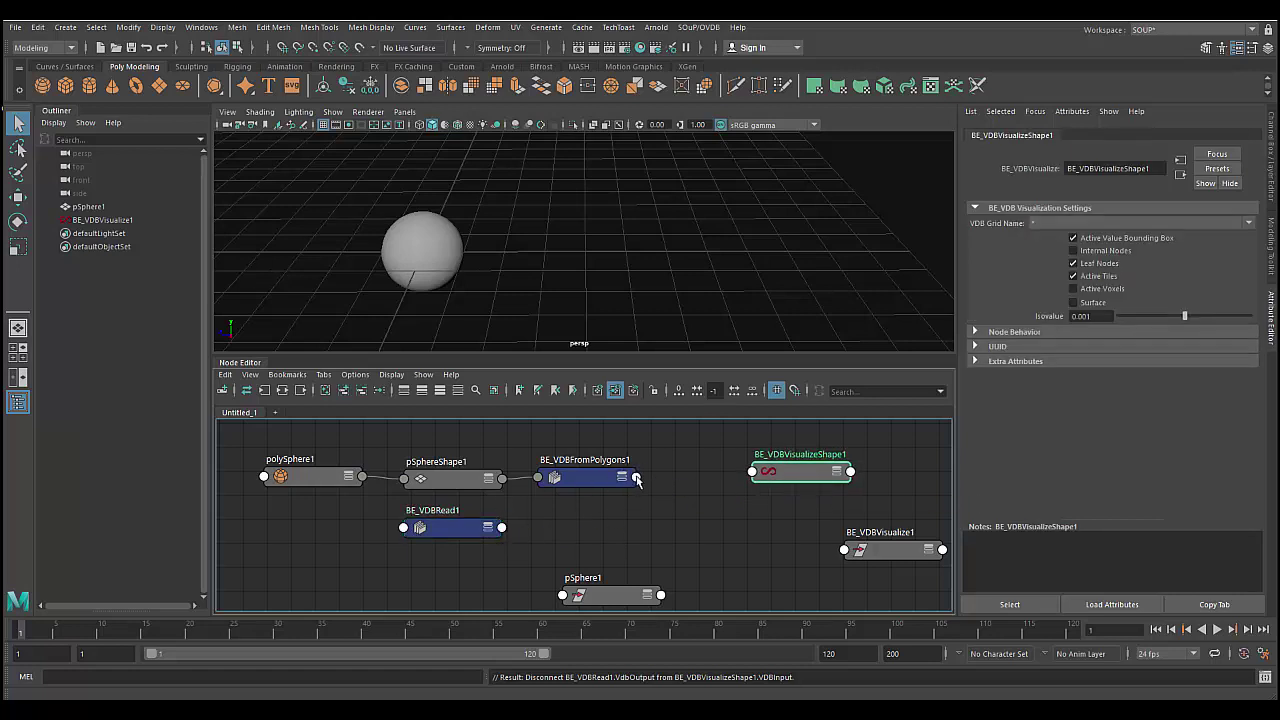
{"action": "left_click_drag", "start_coordinate": [636, 480], "coordinate": [704, 480]}
{"action": "left_click_drag", "start_coordinate": [705, 478], "coordinate": [768, 476]}
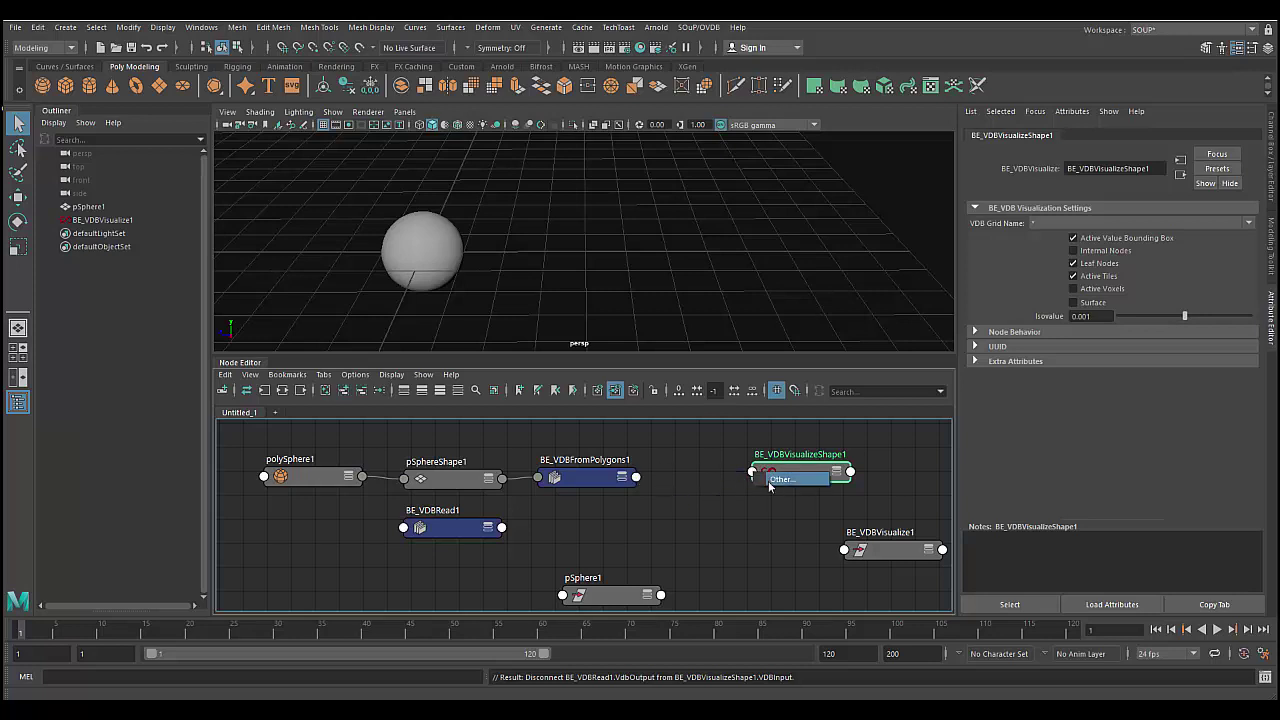
Connect the converter output into BE_VDBVisualizeShape1's VDBInput and frame the VDB
{"action": "left_click", "coordinate": [769, 484]}
{"action": "scroll", "coordinate": [528, 490], "scroll_direction": "down", "scroll_amount": 10}
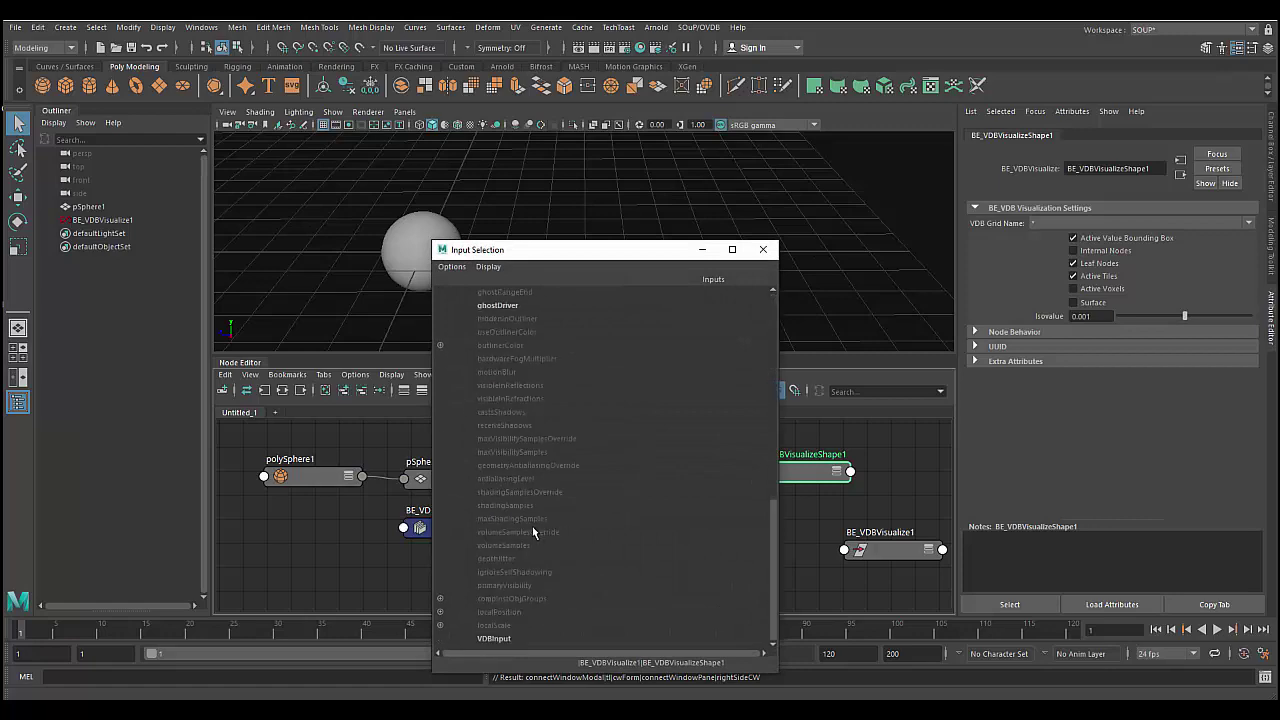
{"action": "left_click", "coordinate": [478, 639]}
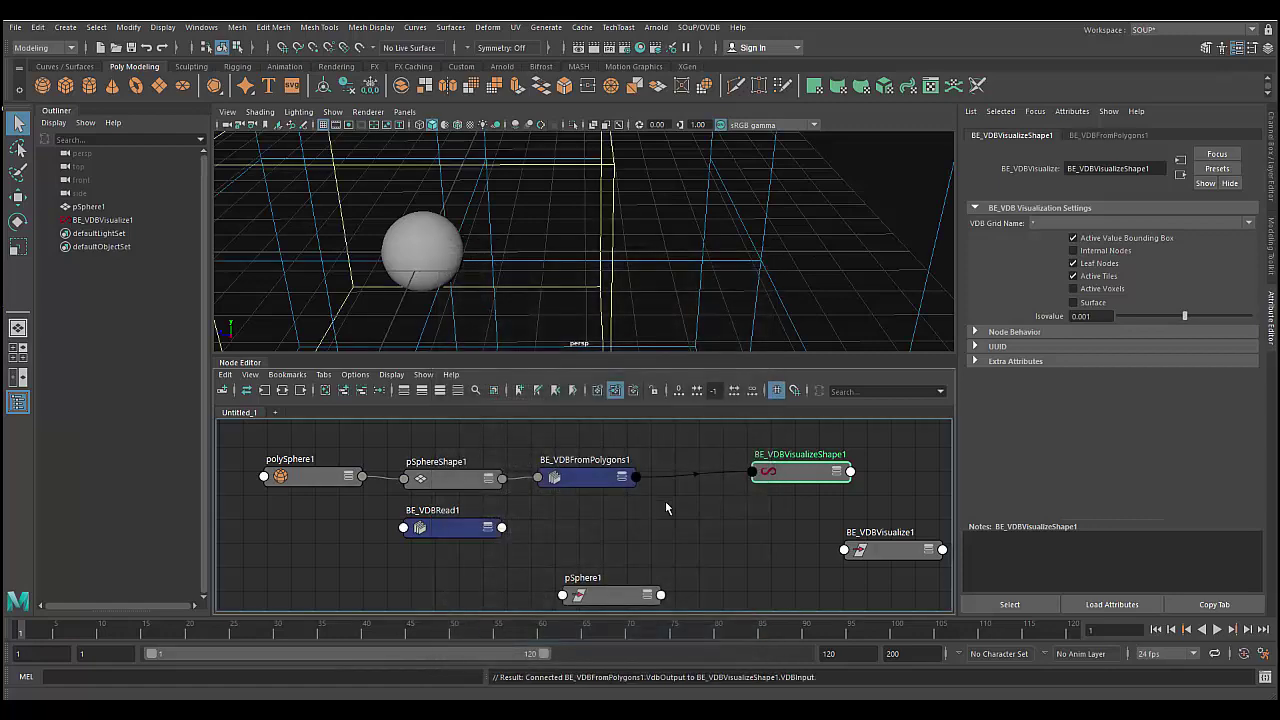
{"action": "key", "text": "f"}
{"action": "middle_click_drag", "start_coordinate": [590, 296], "coordinate": [593, 323], "text": "alt"}
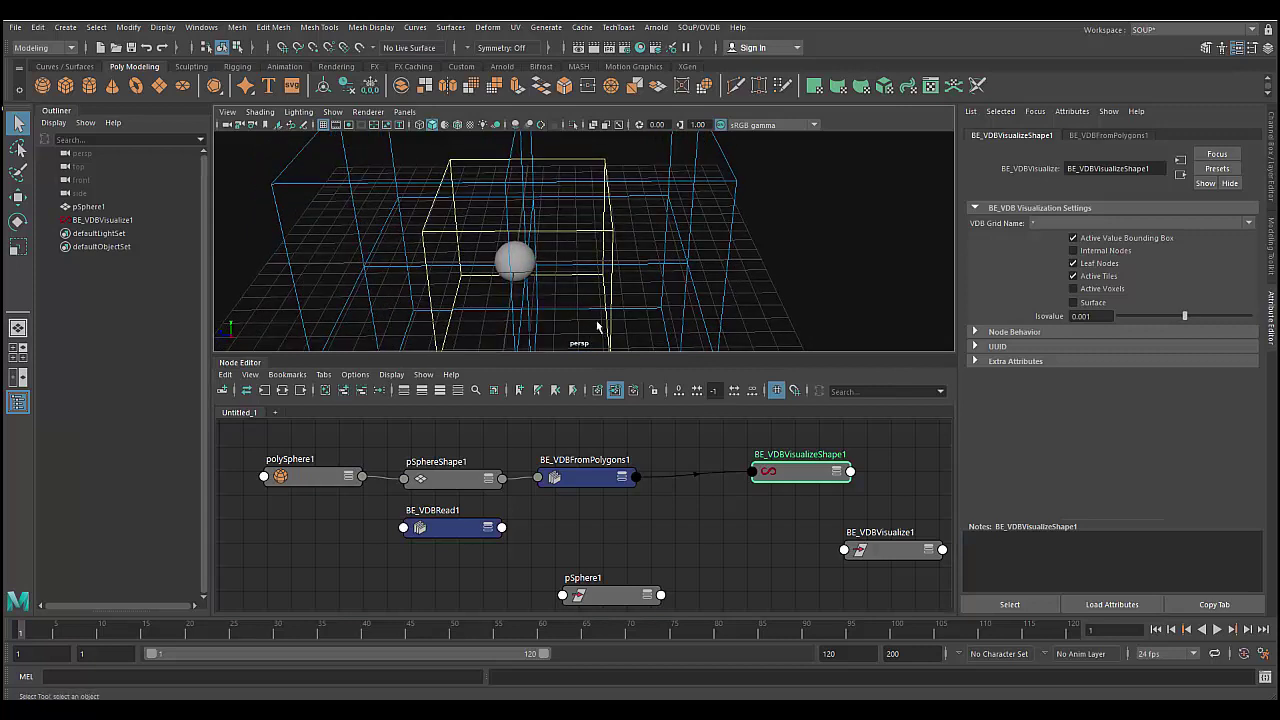
Show only active voxels as dots, hiding the bounding, leaf-node and tile boxes
{"action": "left_click", "coordinate": [1076, 239]}
{"action": "left_click", "coordinate": [1099, 263]}
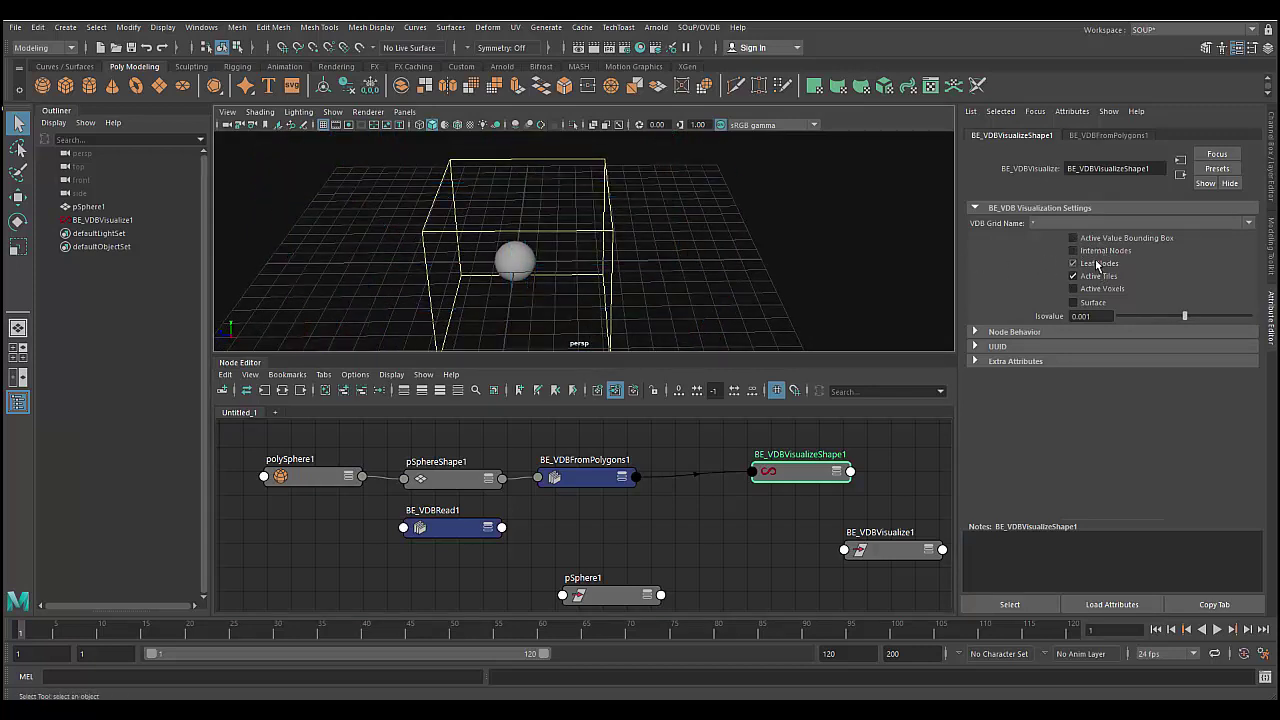
{"action": "left_click", "coordinate": [1097, 276]}
{"action": "left_click", "coordinate": [1093, 289]}
{"action": "left_click", "coordinate": [1092, 302]}
{"action": "left_click", "coordinate": [1090, 304]}
Inspect the voxel points around the sphere, then select BE_VDBFromPolygons1
{"action": "left_click_drag", "start_coordinate": [530, 262], "coordinate": [510, 250], "text": "alt"}
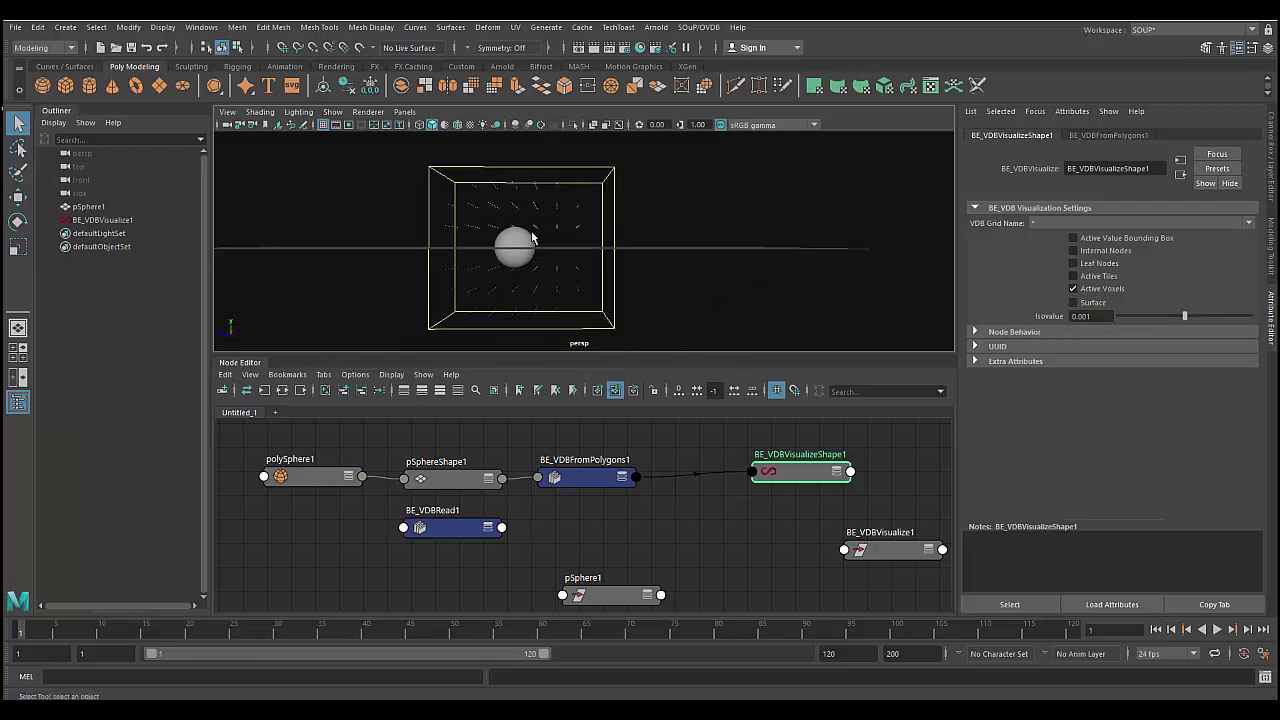
{"action": "right_click_drag", "start_coordinate": [510, 250], "coordinate": [530, 250], "text": "alt"}
{"action": "mouse_move", "coordinate": [530, 250]}
{"action": "left_mouse_down", "text": "alt"}
{"action": "mouse_move", "coordinate": [449, 292]}
{"action": "mouse_move", "coordinate": [429, 274]}
{"action": "mouse_move", "coordinate": [517, 266]}
{"action": "left_mouse_up", "text": "alt"}
{"action": "middle_click_drag", "start_coordinate": [517, 266], "coordinate": [566, 234], "text": "alt"}
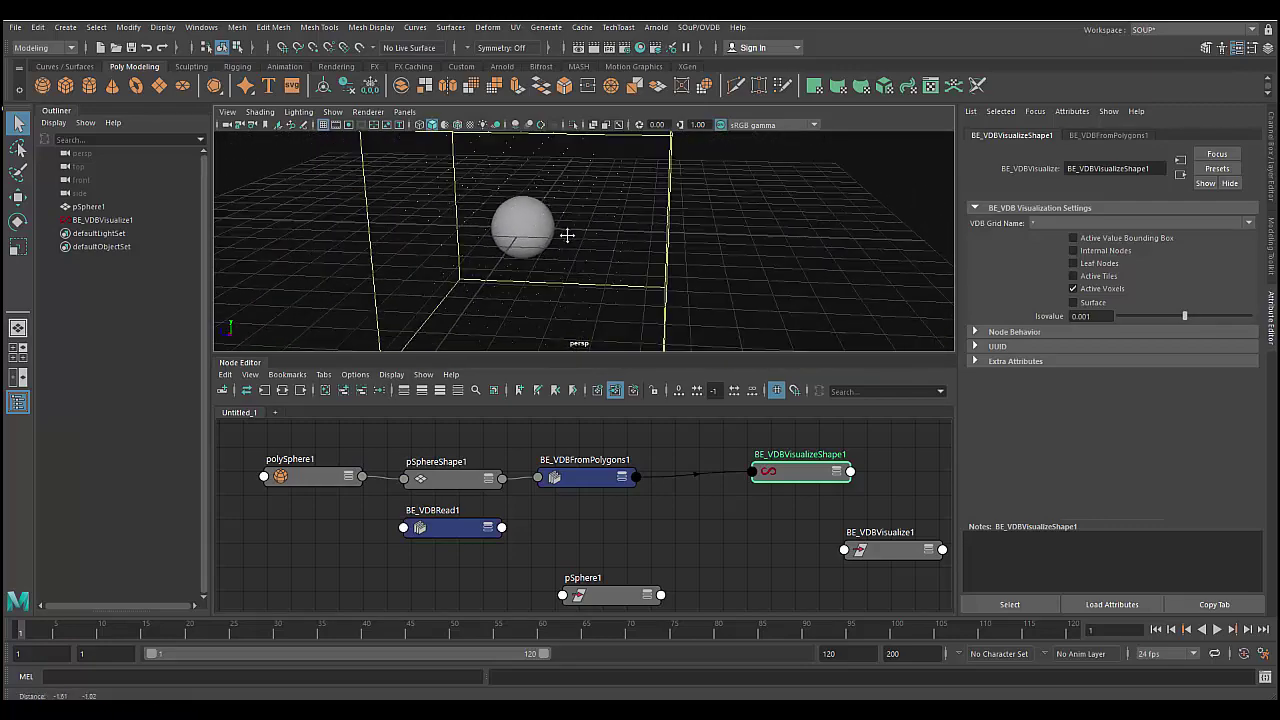
{"action": "mouse_move", "coordinate": [566, 234]}
{"action": "left_mouse_down", "text": "alt"}
{"action": "mouse_move", "coordinate": [586, 249]}
{"action": "mouse_move", "coordinate": [634, 234]}
{"action": "mouse_move", "coordinate": [574, 249]}
{"action": "left_mouse_up", "text": "alt"}
{"action": "left_click_drag", "start_coordinate": [597, 481], "coordinate": [603, 474]}
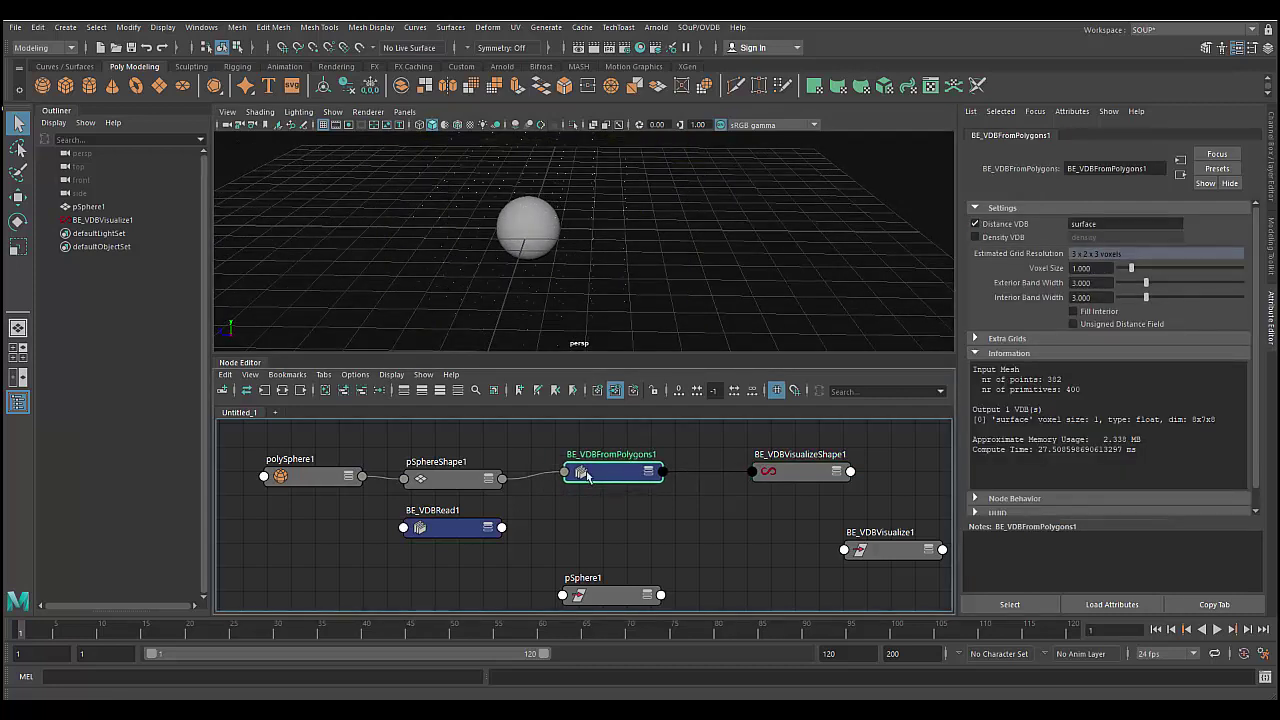
Turn off the viewport grid from the Display menu
{"action": "left_click_drag", "start_coordinate": [605, 262], "coordinate": [469, 181], "text": "alt"}
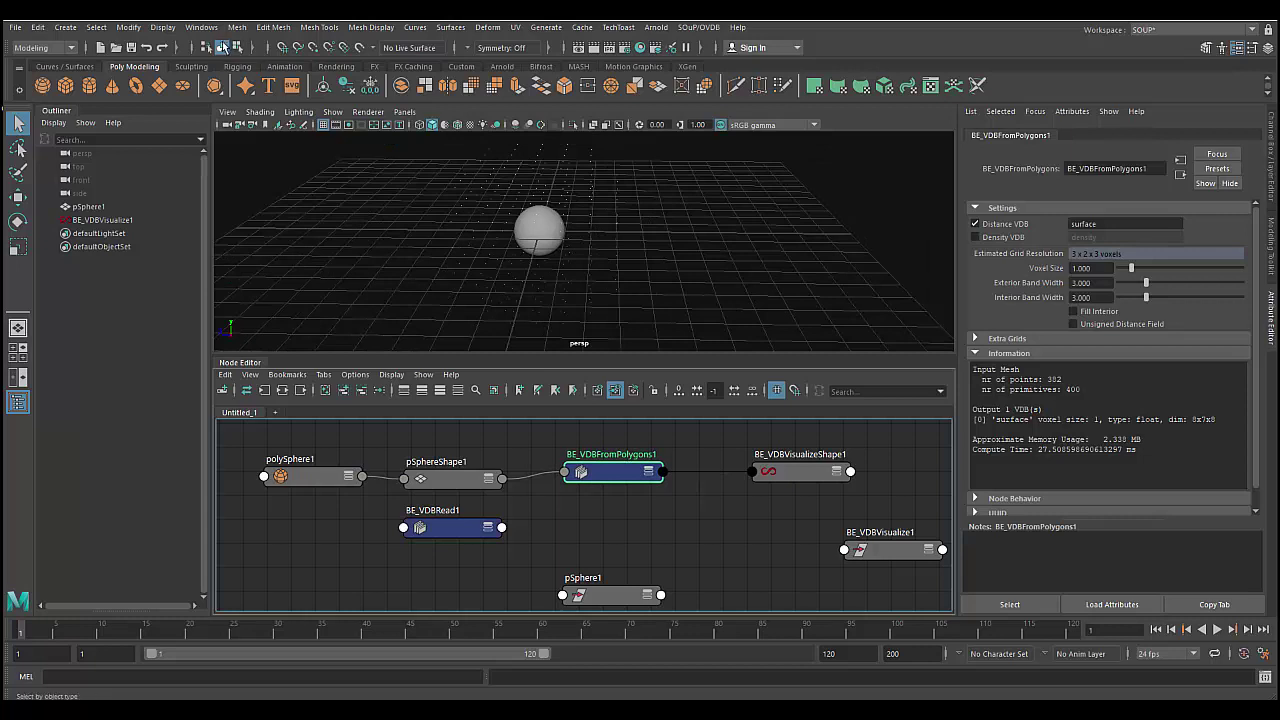
{"action": "left_click", "coordinate": [212, 29]}
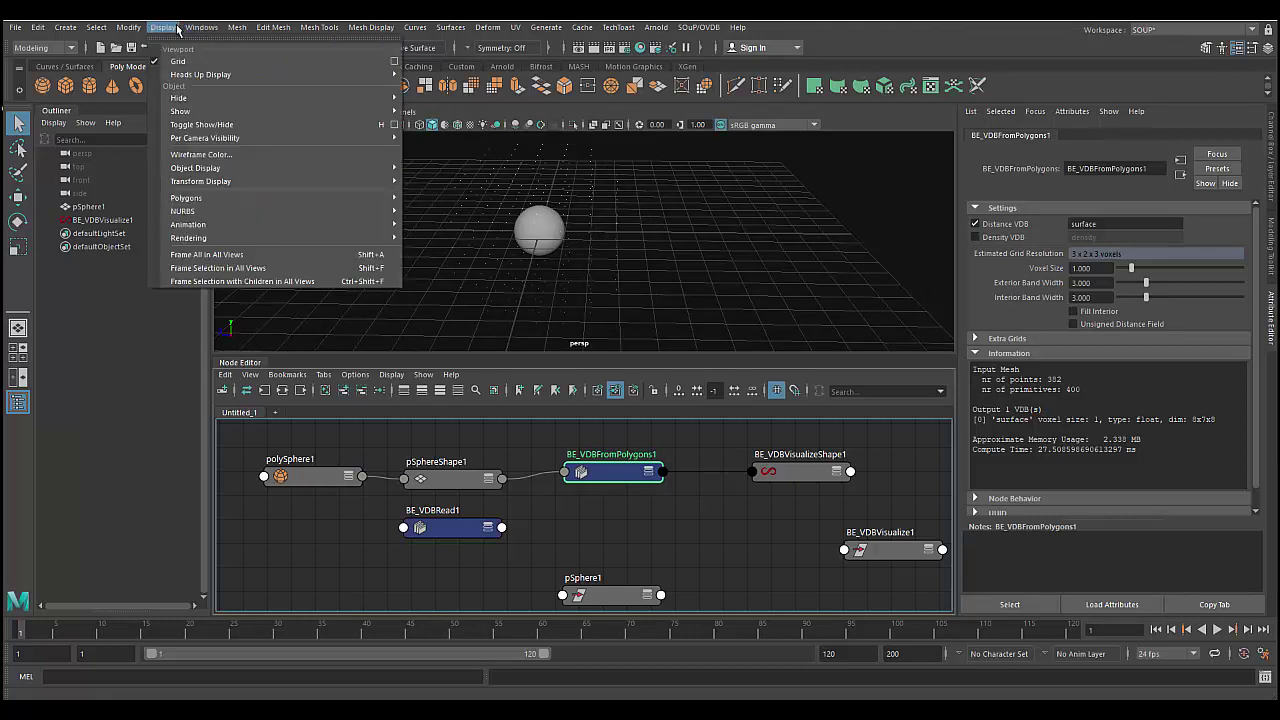
{"action": "left_click", "coordinate": [175, 59]}
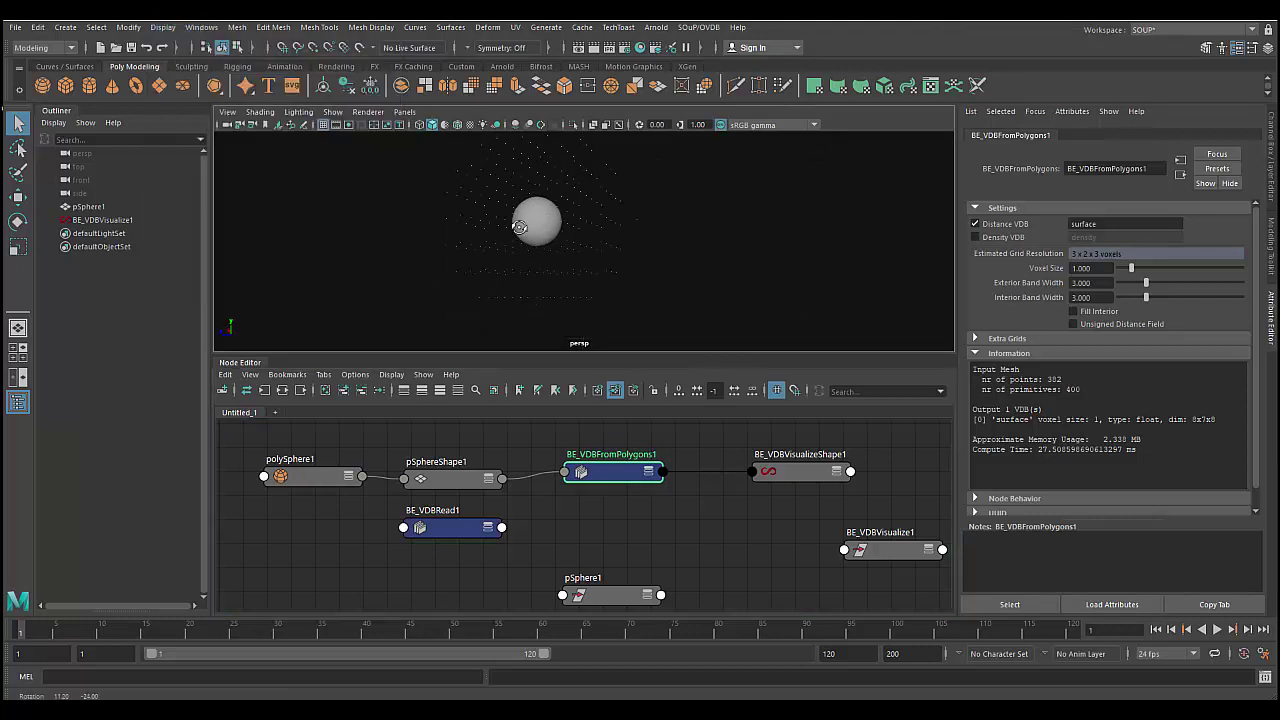
{"action": "mouse_move", "coordinate": [525, 243]}
{"action": "left_mouse_down", "text": "alt"}
{"action": "mouse_move", "coordinate": [429, 246]}
{"action": "mouse_move", "coordinate": [583, 240]}
{"action": "mouse_move", "coordinate": [580, 257]}
{"action": "mouse_move", "coordinate": [566, 254]}
{"action": "left_mouse_up", "text": "alt"}
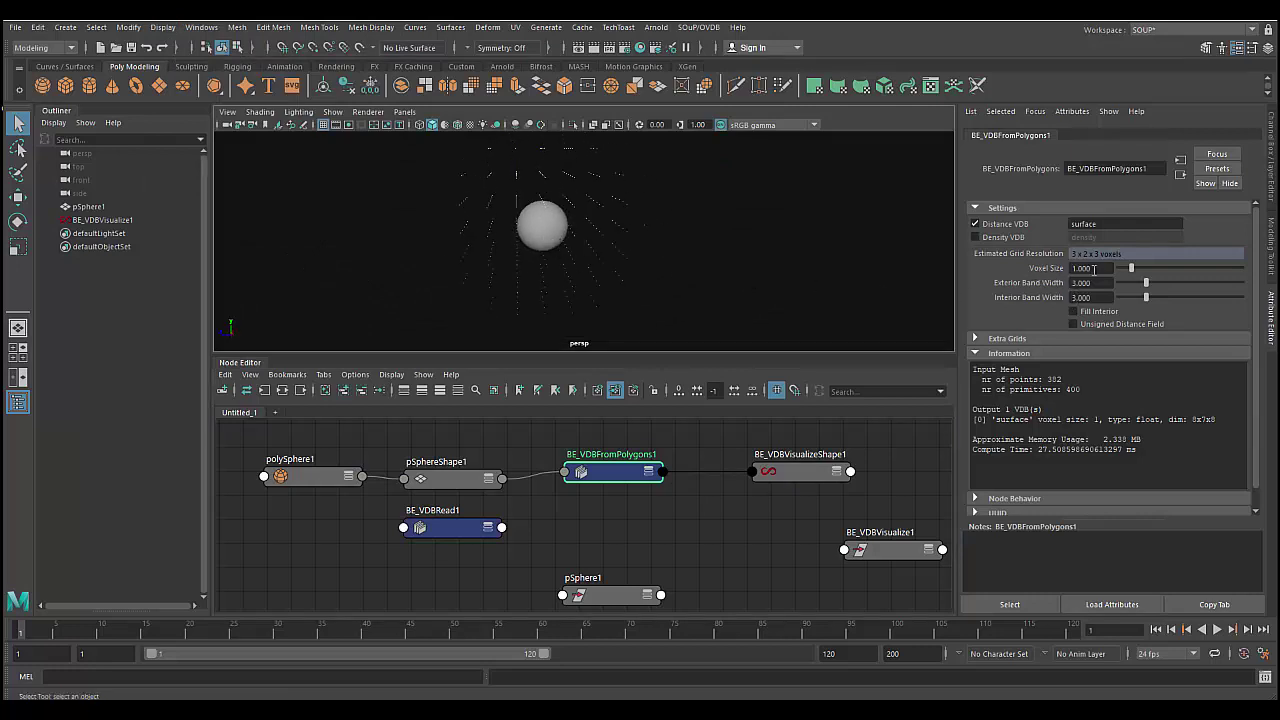
Set BE_VDBFromPolygons1's Voxel Size to 0.1 and view the denser voxel shell
{"action": "left_click", "coordinate": [1104, 268]}
{"action": "key", "text": "Return"}
{"action": "left_click_drag", "start_coordinate": [1097, 268], "coordinate": [1070, 268]}
{"action": "type", "text": "0.1"}
{"action": "key", "text": "Return"}
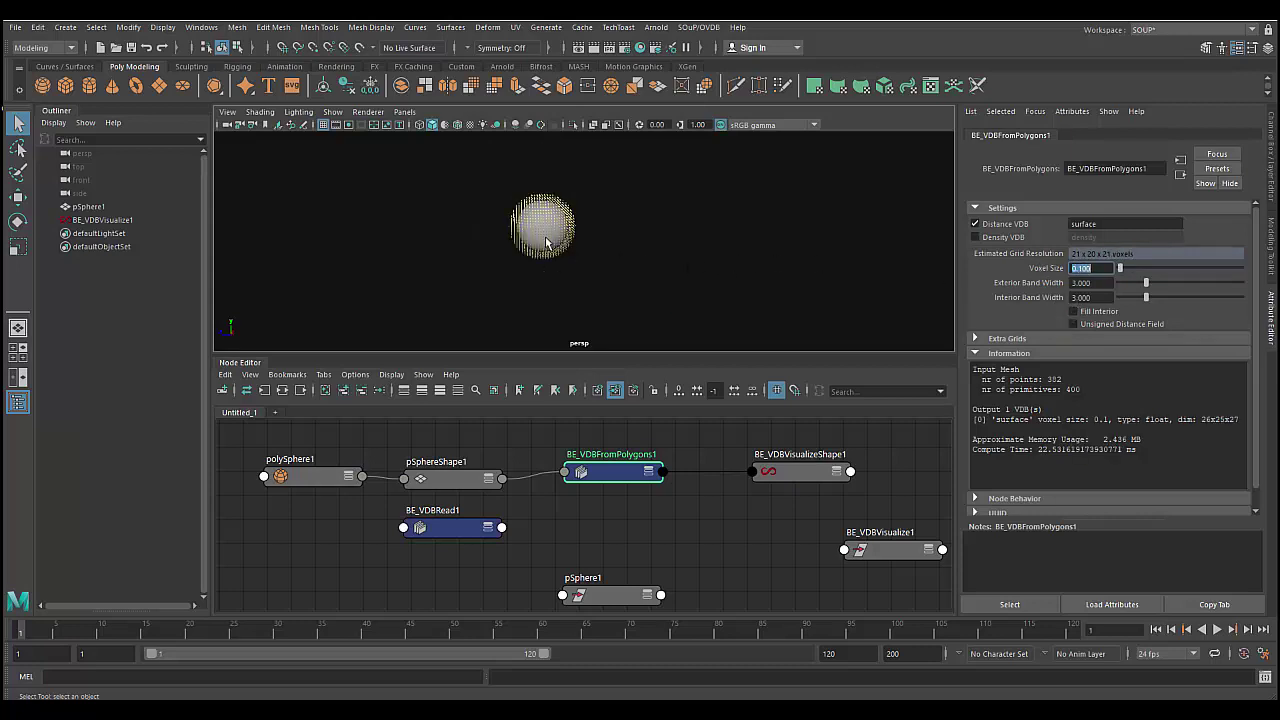
{"action": "scroll", "coordinate": [543, 243], "scroll_direction": "up", "scroll_amount": 2}
{"action": "scroll", "coordinate": [543, 243], "scroll_direction": "up", "scroll_amount": 2}
{"action": "scroll", "coordinate": [548, 240], "scroll_direction": "up", "scroll_amount": 1}
{"action": "mouse_move", "coordinate": [548, 240]}
{"action": "left_mouse_down", "text": "alt"}
{"action": "mouse_move", "coordinate": [597, 240]}
{"action": "mouse_move", "coordinate": [604, 275]}
{"action": "left_mouse_up", "text": "alt"}
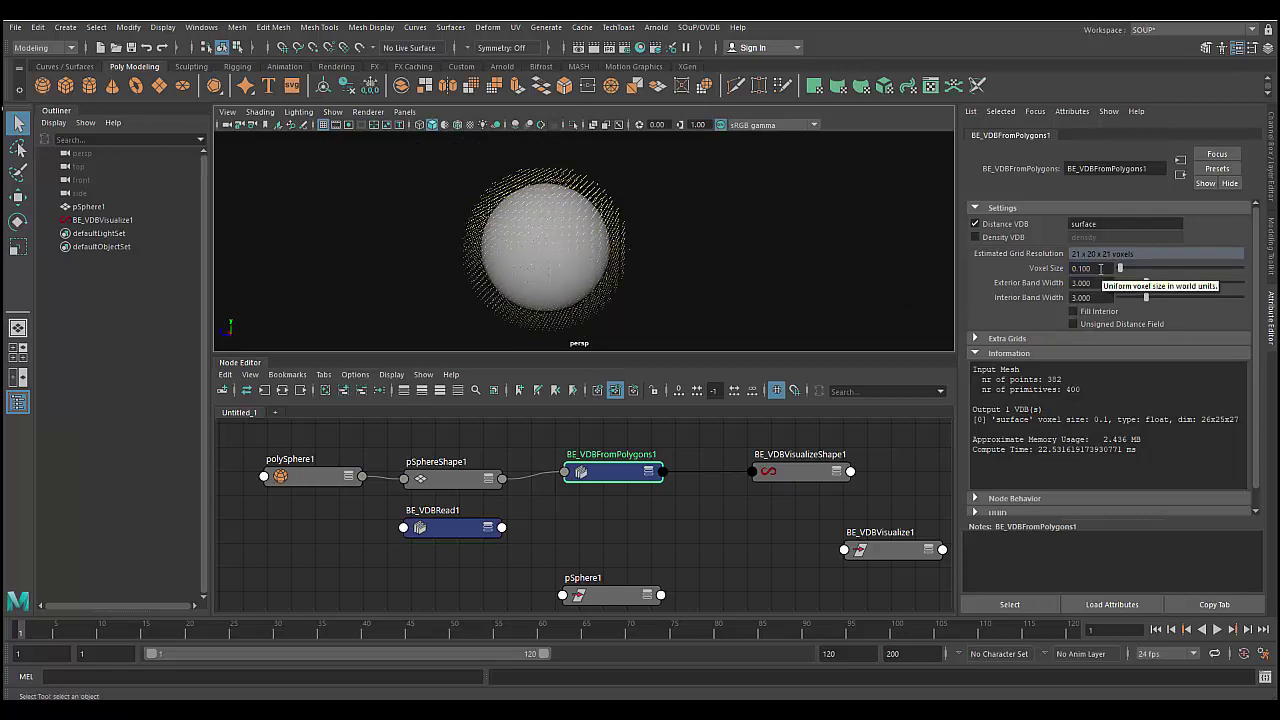
Switch BE_VDBFromPolygons1 from Distance VDB to Density VDB output and hide pSphere1
{"action": "left_click", "coordinate": [990, 228]}
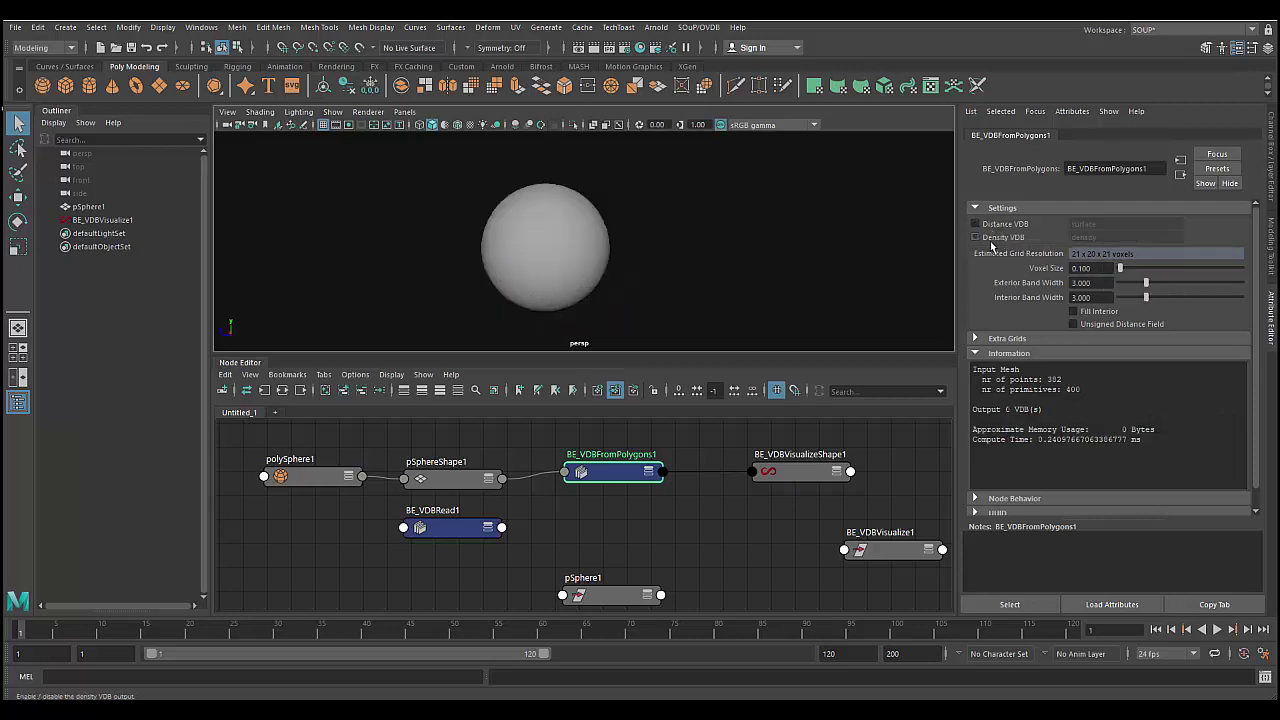
{"action": "left_click", "coordinate": [989, 238]}
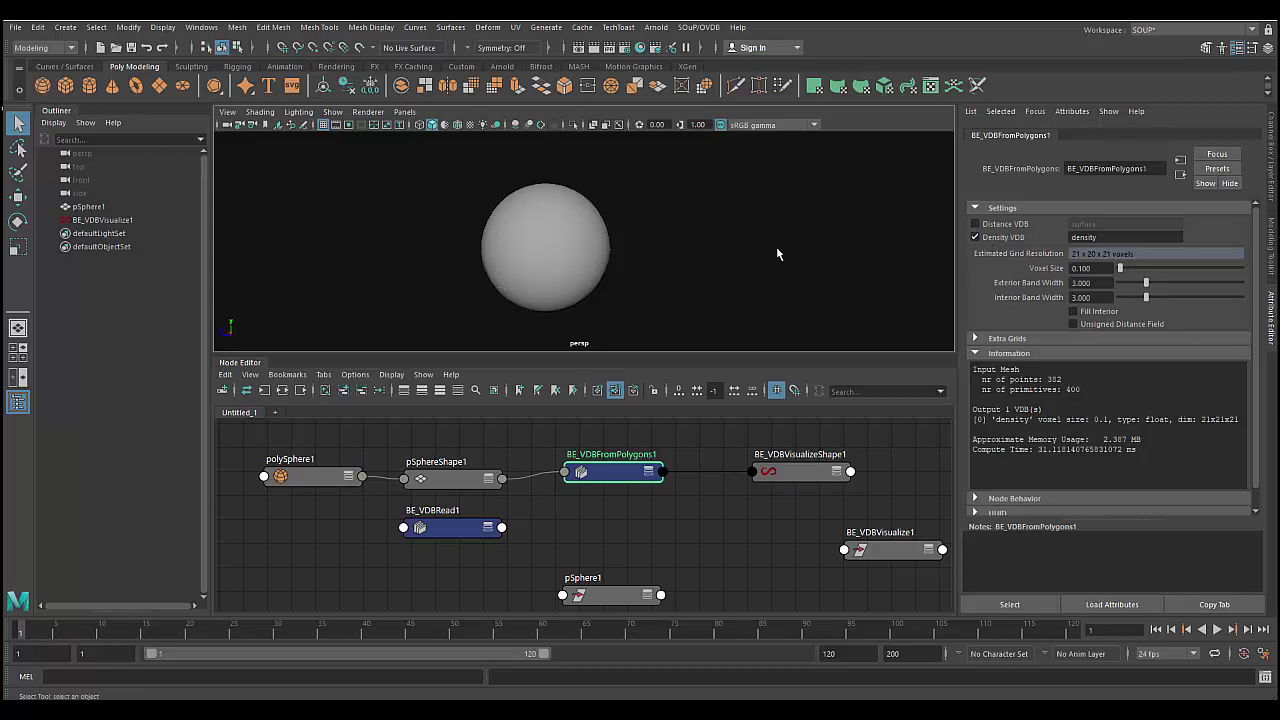
{"action": "left_click", "coordinate": [88, 208]}
{"action": "key", "text": "ctrl+h"}
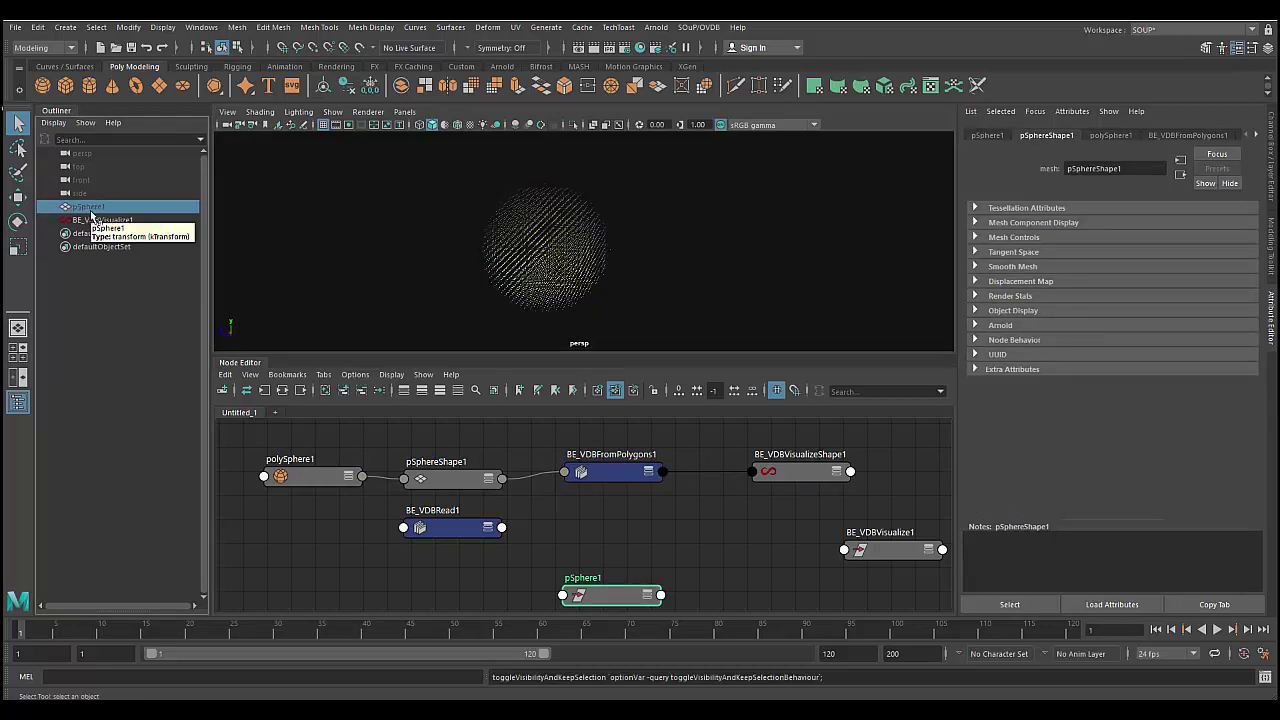
{"action": "mouse_move", "coordinate": [504, 260]}
{"action": "left_mouse_down", "text": "alt"}
{"action": "mouse_move", "coordinate": [520, 285]}
{"action": "mouse_move", "coordinate": [511, 256]}
{"action": "mouse_move", "coordinate": [530, 266]}
{"action": "left_mouse_up", "text": "alt"}
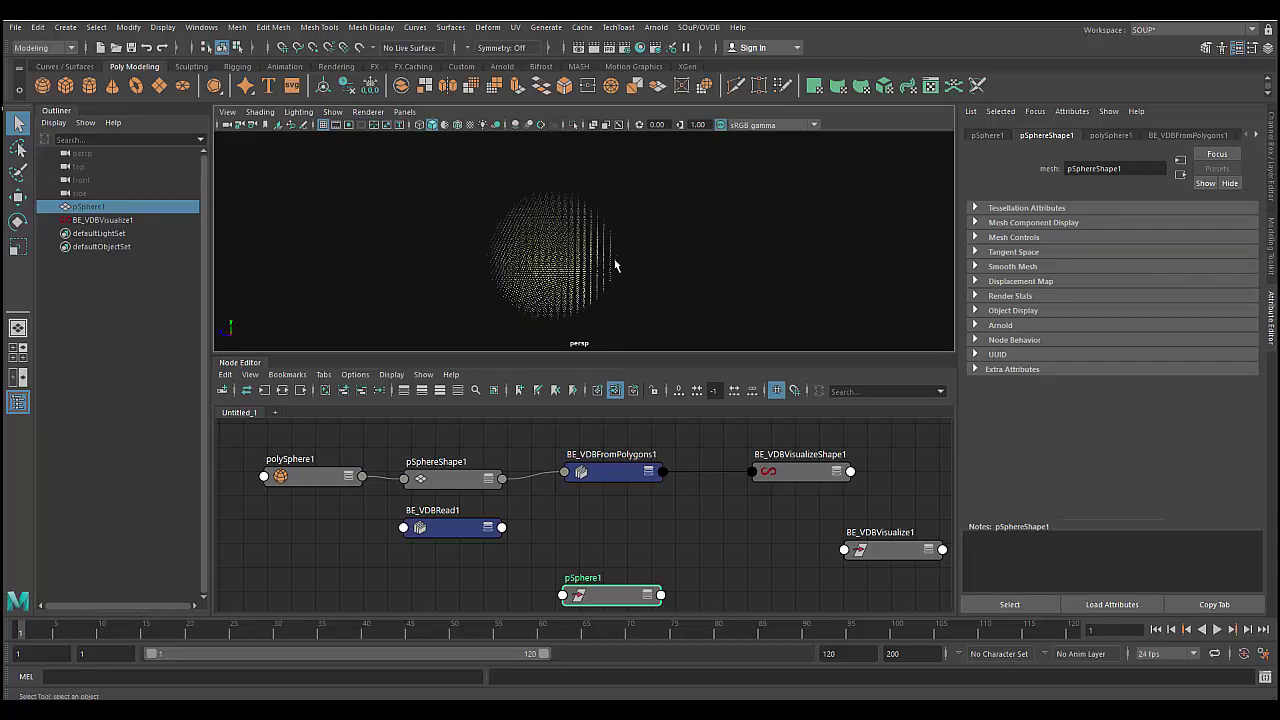
Set BE_VDBFromPolygons1's voxel size to 0.05 and inspect the denser point cloud
{"action": "left_click", "coordinate": [600, 474]}
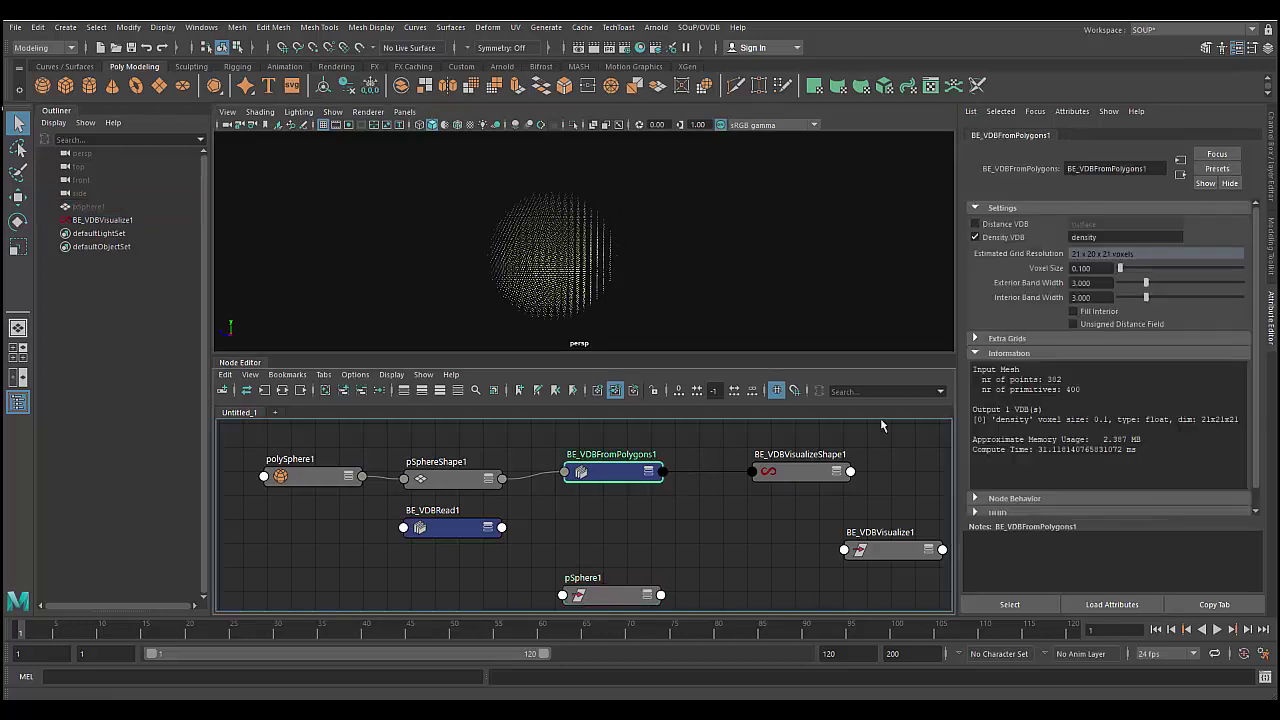
{"action": "double_click", "coordinate": [1101, 269]}
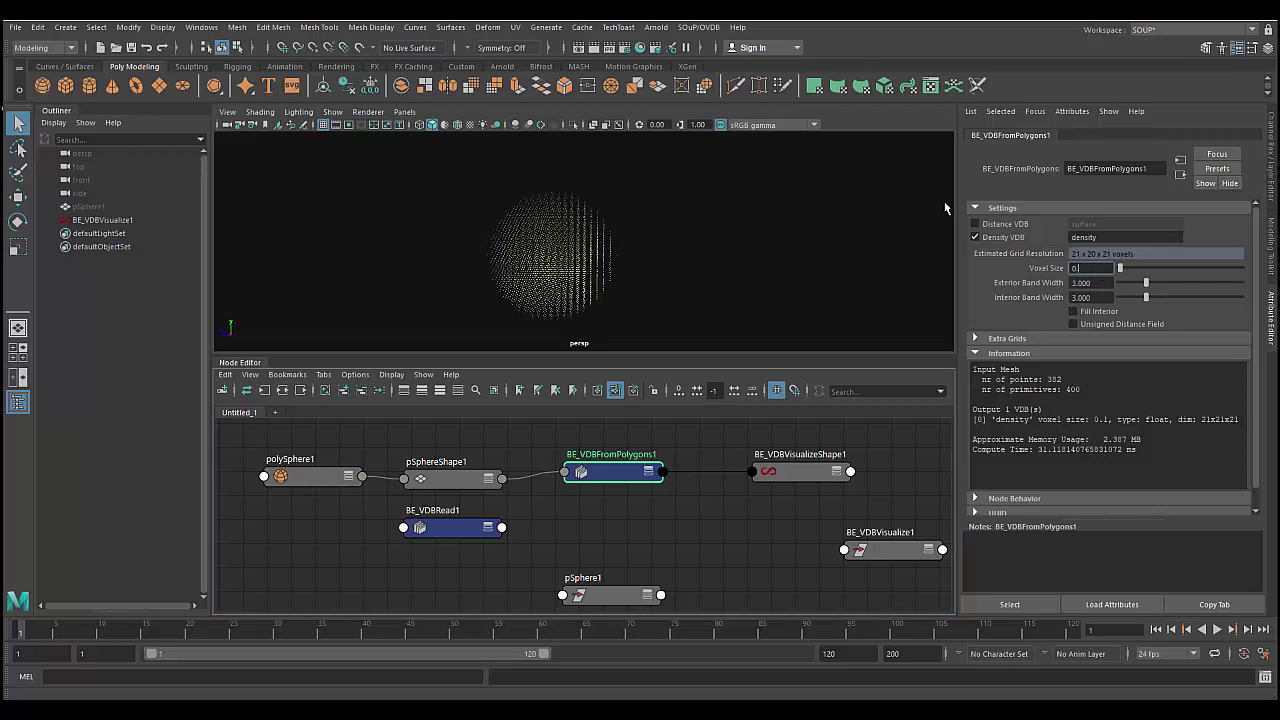
{"action": "type", "text": "05"}
{"action": "key", "text": "Return"}
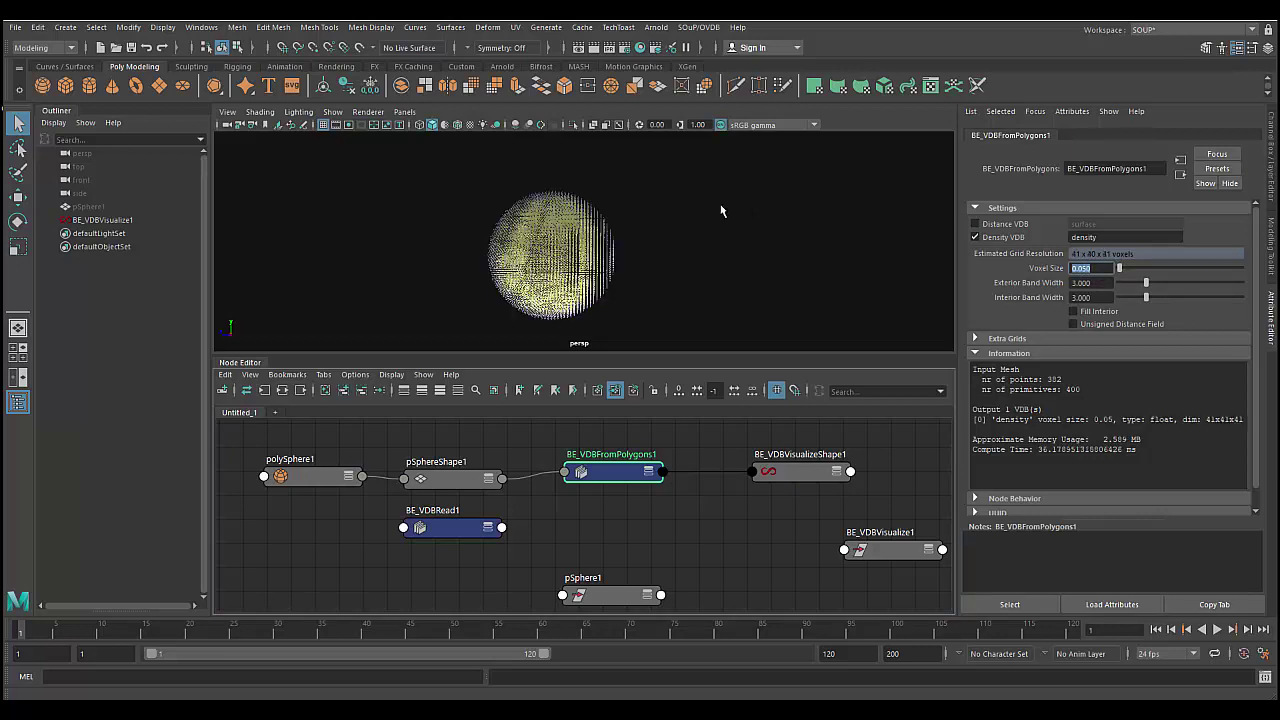
{"action": "mouse_move", "coordinate": [634, 252]}
{"action": "left_mouse_down", "text": "alt"}
{"action": "mouse_move", "coordinate": [672, 252]}
{"action": "mouse_move", "coordinate": [642, 248]}
{"action": "left_mouse_up", "text": "alt"}
{"action": "middle_click_drag", "start_coordinate": [632, 262], "coordinate": [619, 258], "text": "alt"}
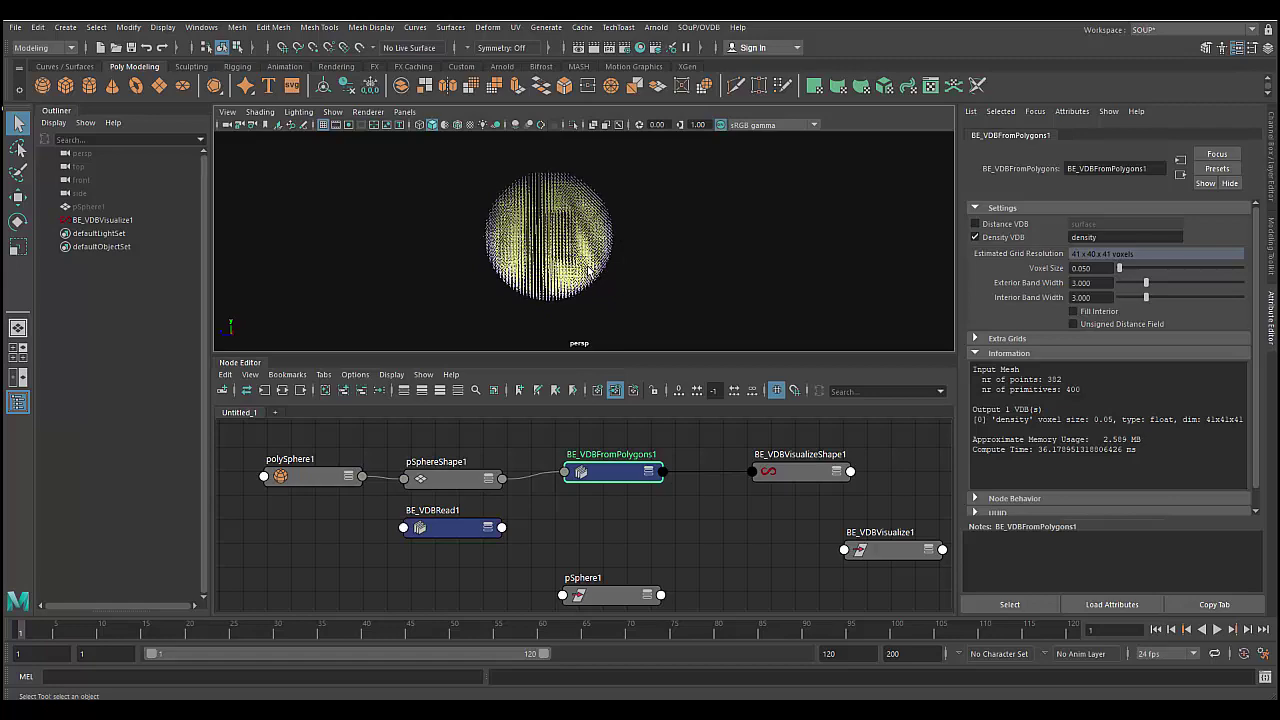
{"action": "scroll", "coordinate": [590, 270], "scroll_direction": "down", "scroll_amount": 3}
{"action": "scroll", "coordinate": [587, 277], "scroll_direction": "up", "scroll_amount": 2}
{"action": "scroll", "coordinate": [557, 277], "scroll_direction": "up", "scroll_amount": 5}
{"action": "scroll", "coordinate": [557, 277], "scroll_direction": "down", "scroll_amount": 5}
{"action": "scroll", "coordinate": [558, 280], "scroll_direction": "down", "scroll_amount": 2}
{"action": "mouse_move", "coordinate": [558, 280]}
{"action": "left_mouse_down", "text": "alt"}
{"action": "mouse_move", "coordinate": [483, 280]}
{"action": "mouse_move", "coordinate": [495, 278]}
{"action": "left_mouse_up", "text": "alt"}
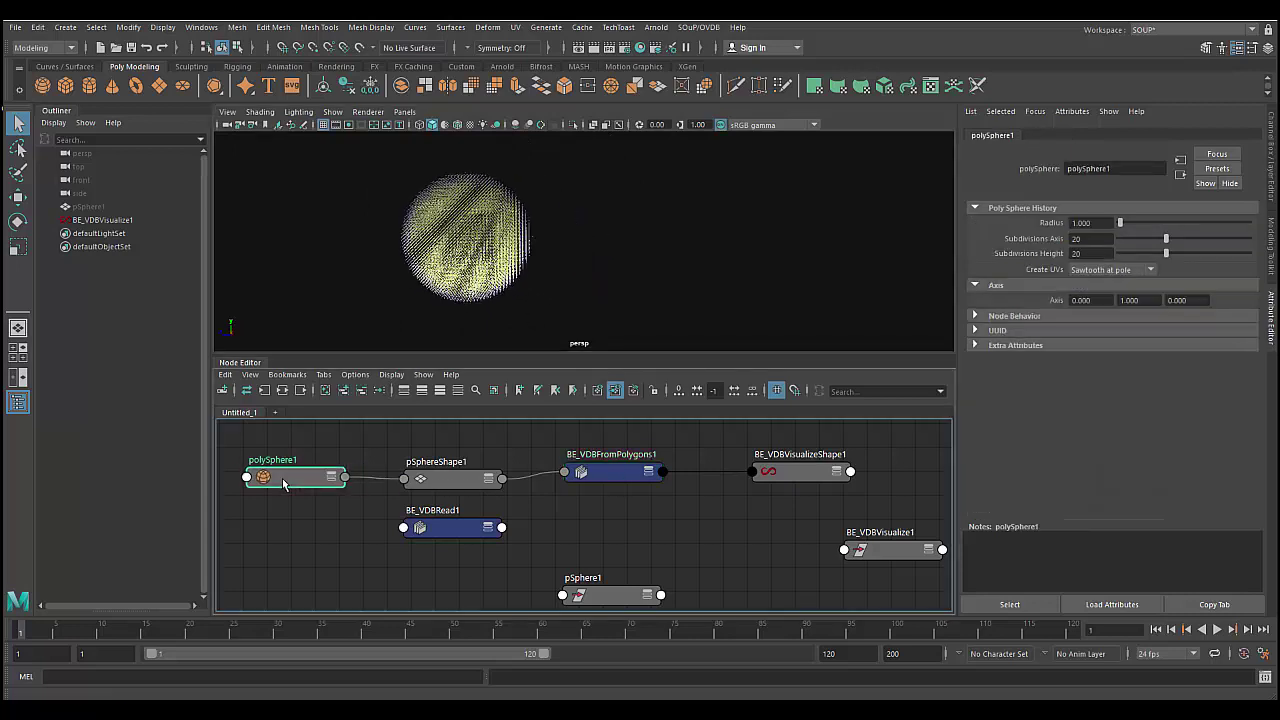
Shift the polySphere1, pSphereShape1, BE_VDBFromPolygons1 and BE_VDBVisualizeShape1 nodes left to make room
{"action": "left_click_drag", "start_coordinate": [300, 483], "coordinate": [274, 483]}
{"action": "left_click_drag", "start_coordinate": [436, 480], "coordinate": [399, 480]}
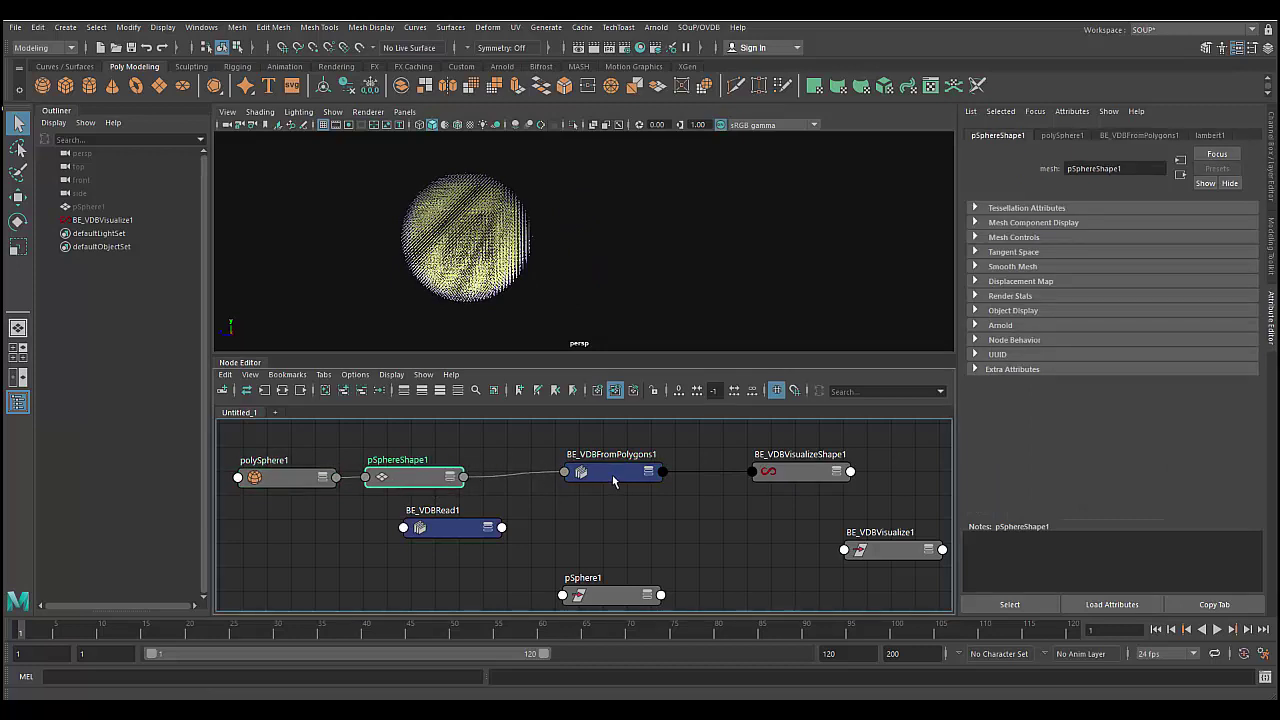
{"action": "left_click_drag", "start_coordinate": [612, 478], "coordinate": [546, 480]}
{"action": "left_click_drag", "start_coordinate": [786, 480], "coordinate": [691, 487]}
{"action": "left_click", "coordinate": [565, 482]}
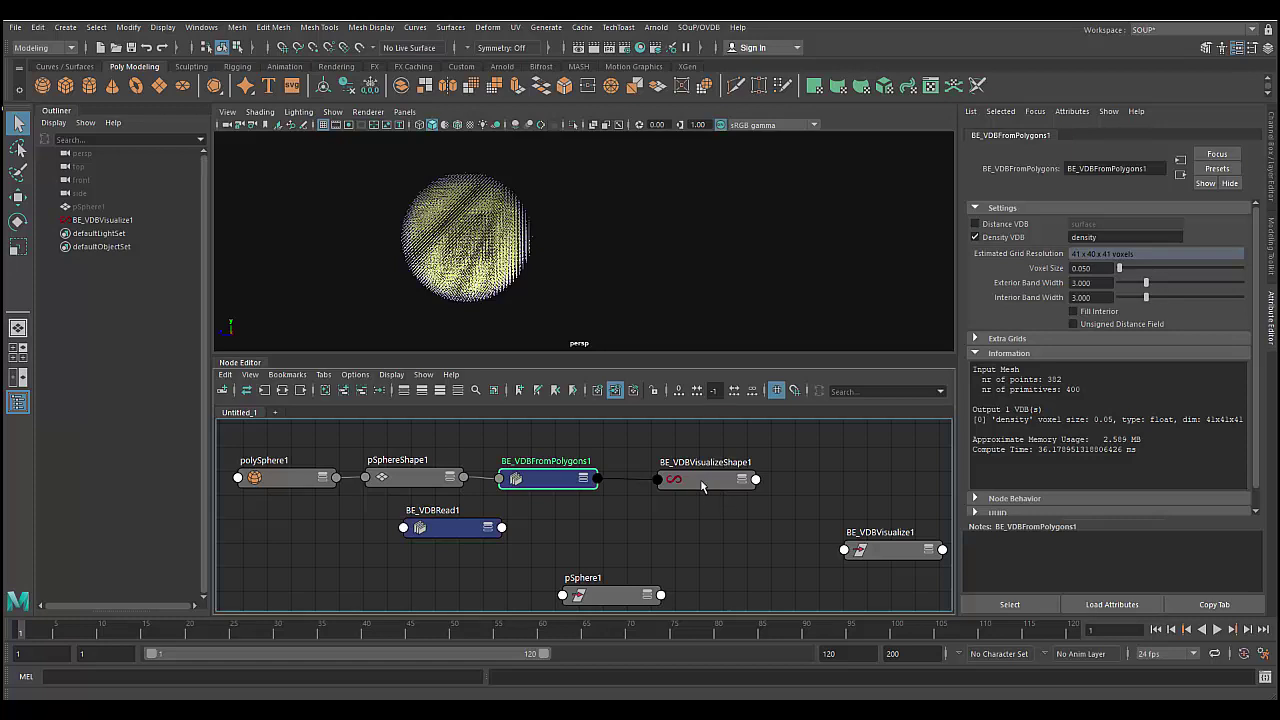
{"action": "left_click_drag", "start_coordinate": [701, 485], "coordinate": [687, 432]}
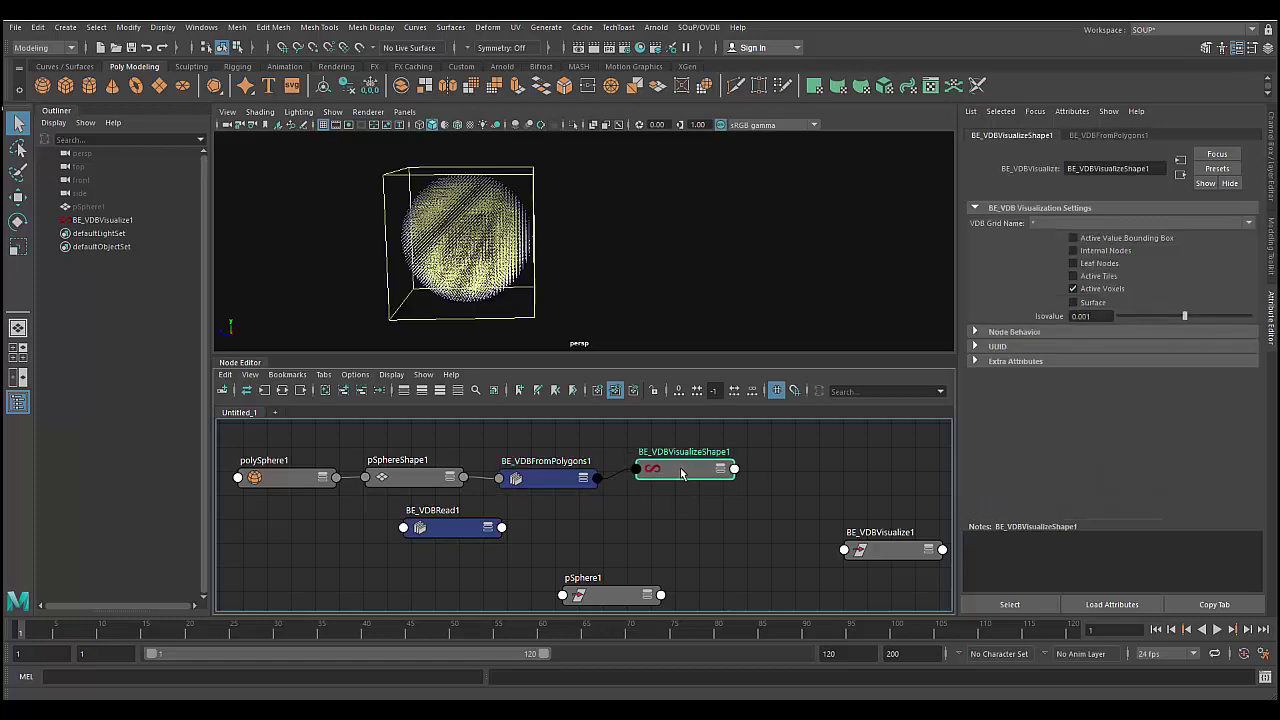
{"action": "left_click", "coordinate": [560, 477]}
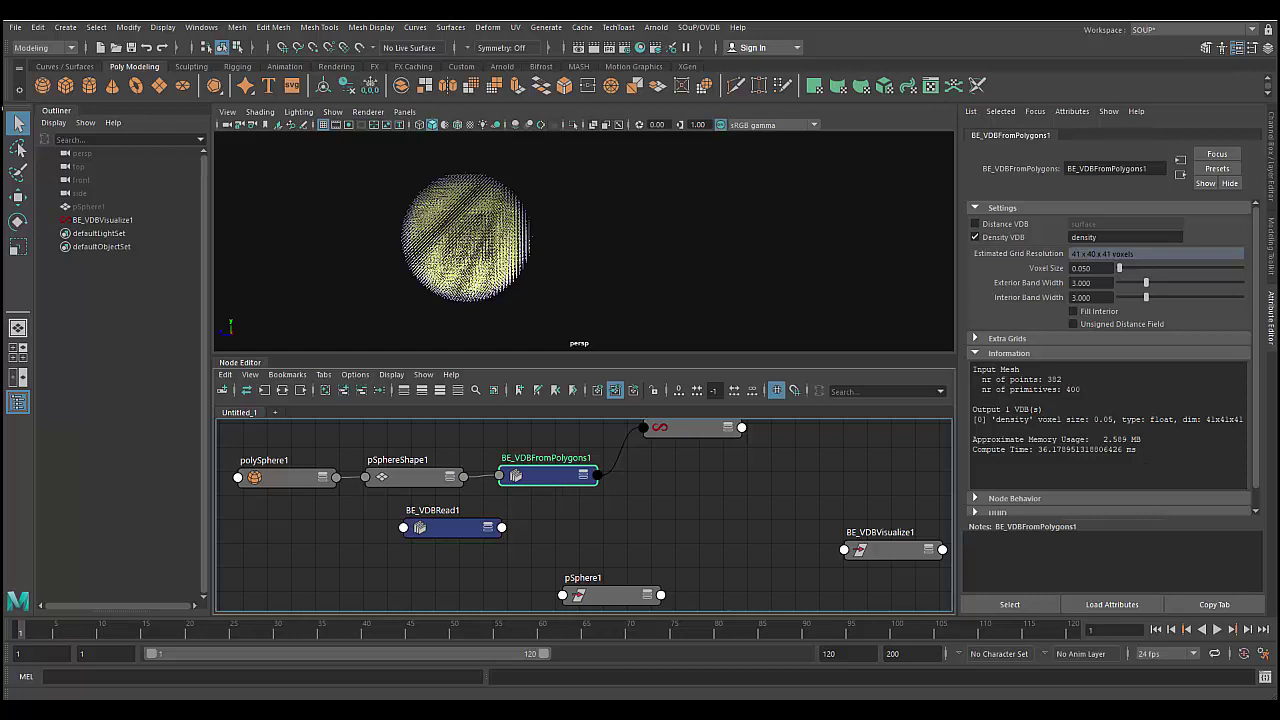
Add a BE_VDBGasSolver node and start a connection from BE_VDBFromPolygons1's VdbOutput
{"action": "left_click", "coordinate": [698, 28]}
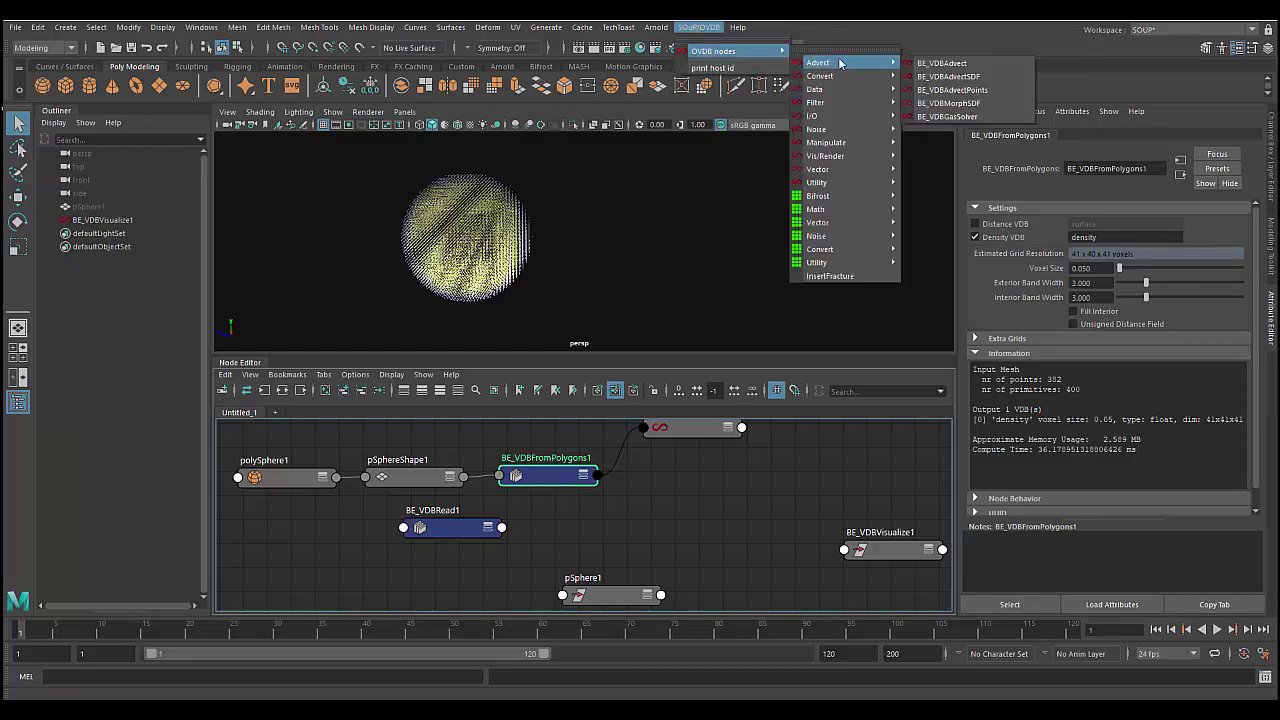
{"action": "mouse_move", "coordinate": [830, 62]}
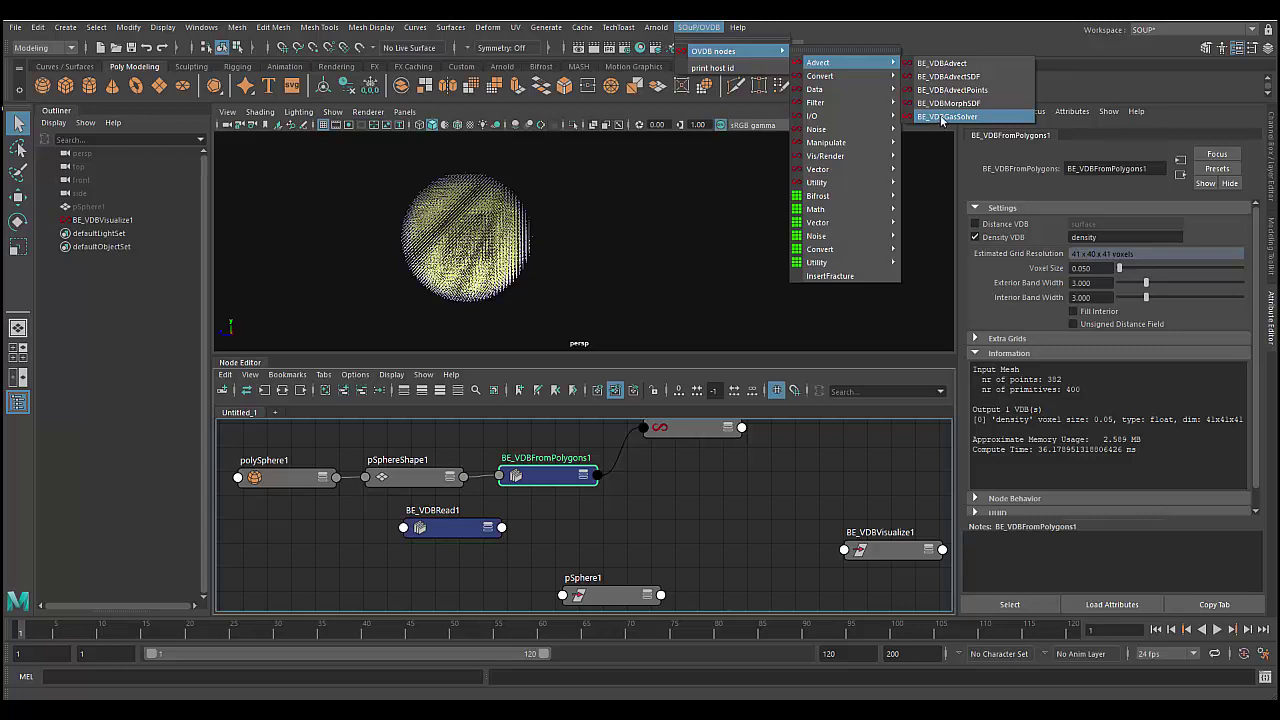
{"action": "left_click", "coordinate": [941, 117]}
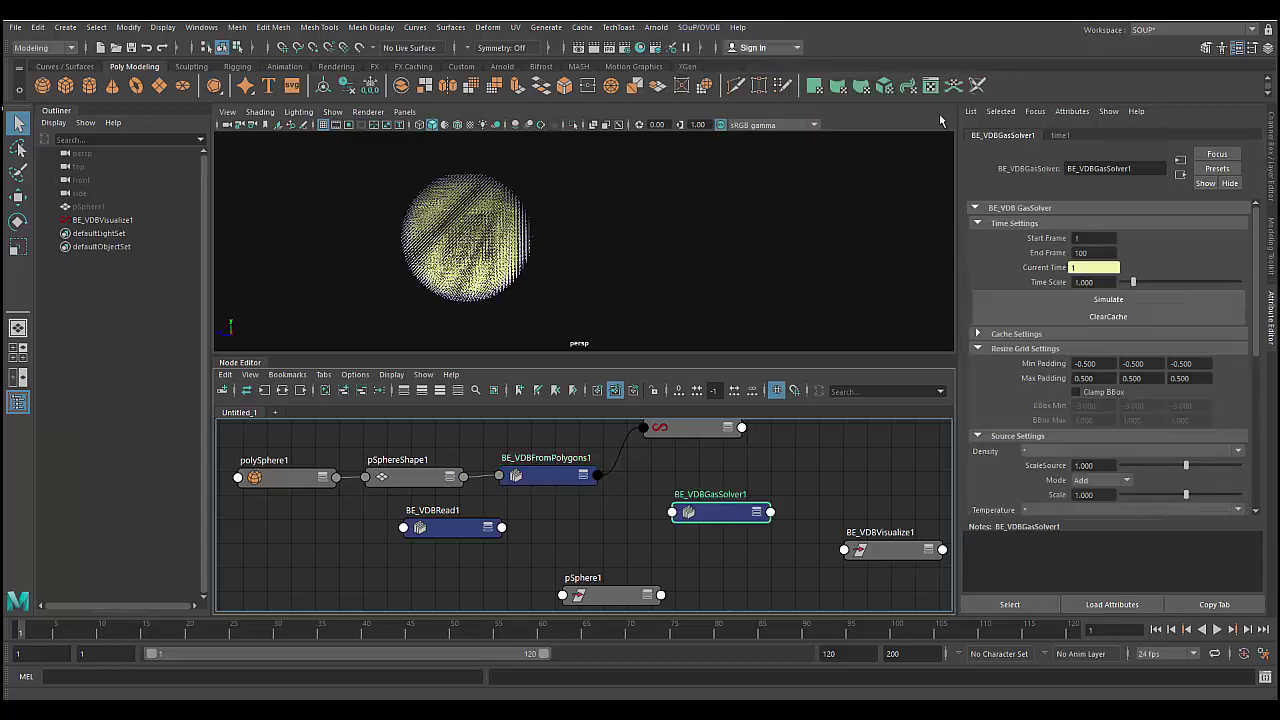
{"action": "left_click_drag", "start_coordinate": [723, 500], "coordinate": [769, 502]}
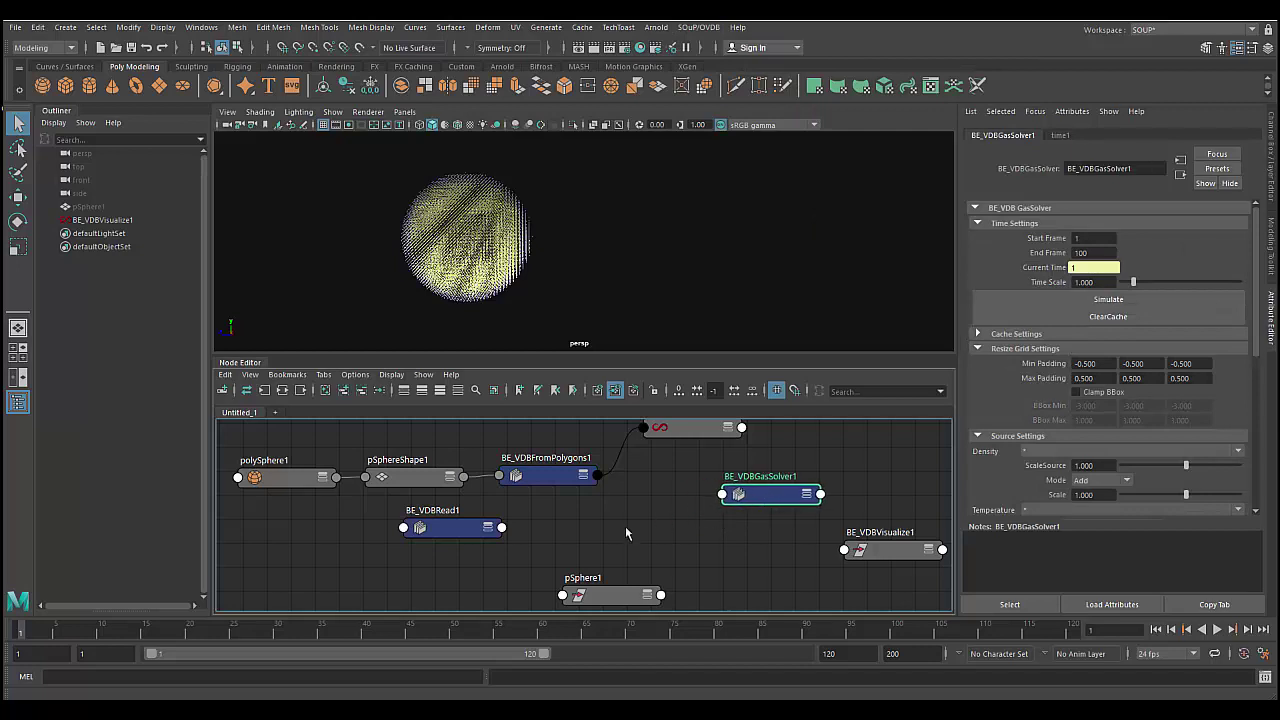
{"action": "mouse_move", "coordinate": [639, 525]}
{"action": "middle_mouse_down", "text": "alt"}
{"action": "mouse_move", "coordinate": [537, 560]}
{"action": "mouse_move", "coordinate": [551, 555]}
{"action": "middle_mouse_up", "text": "alt"}
{"action": "left_click", "coordinate": [590, 442]}
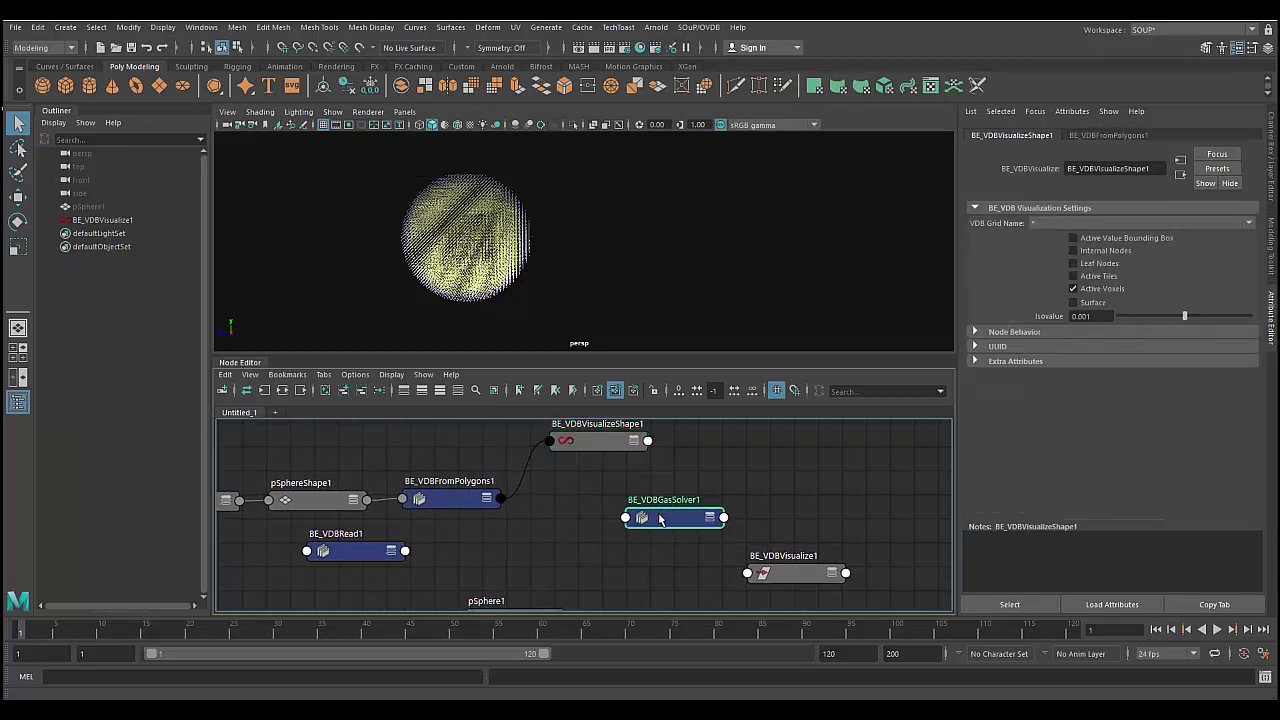
{"action": "left_click_drag", "start_coordinate": [660, 512], "coordinate": [618, 490]}
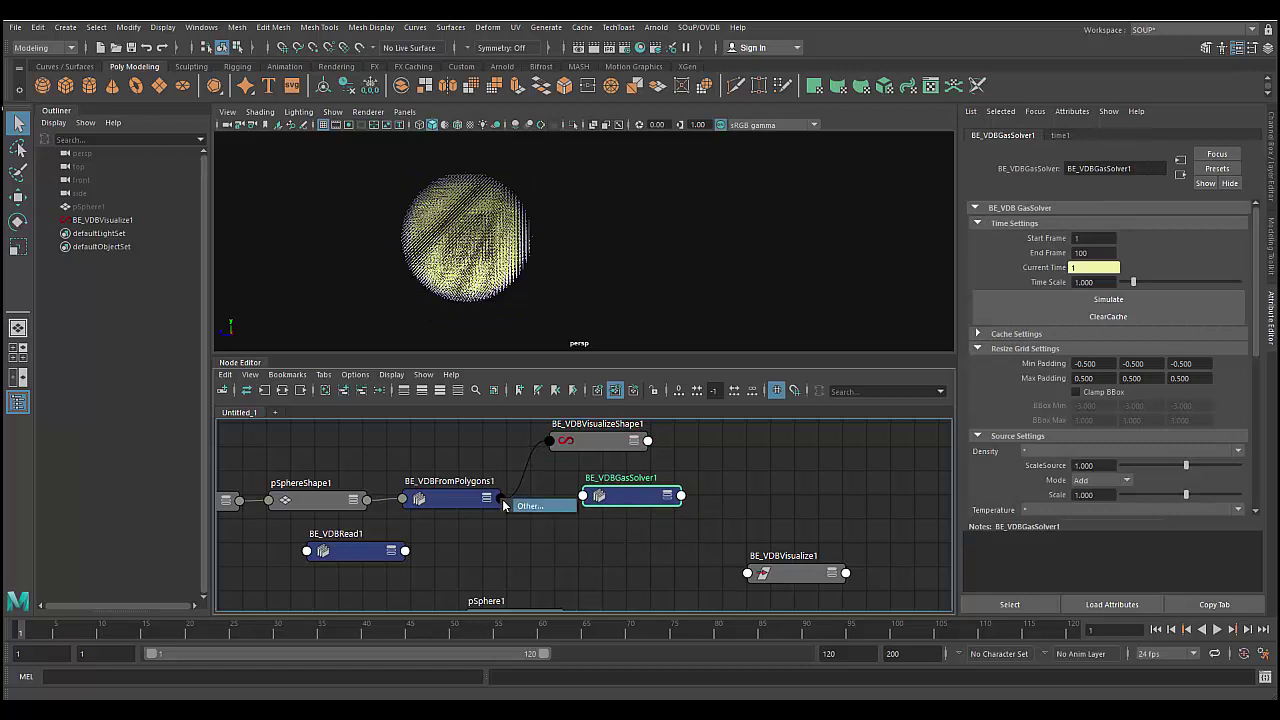
{"action": "left_click_drag", "start_coordinate": [502, 503], "coordinate": [523, 500]}
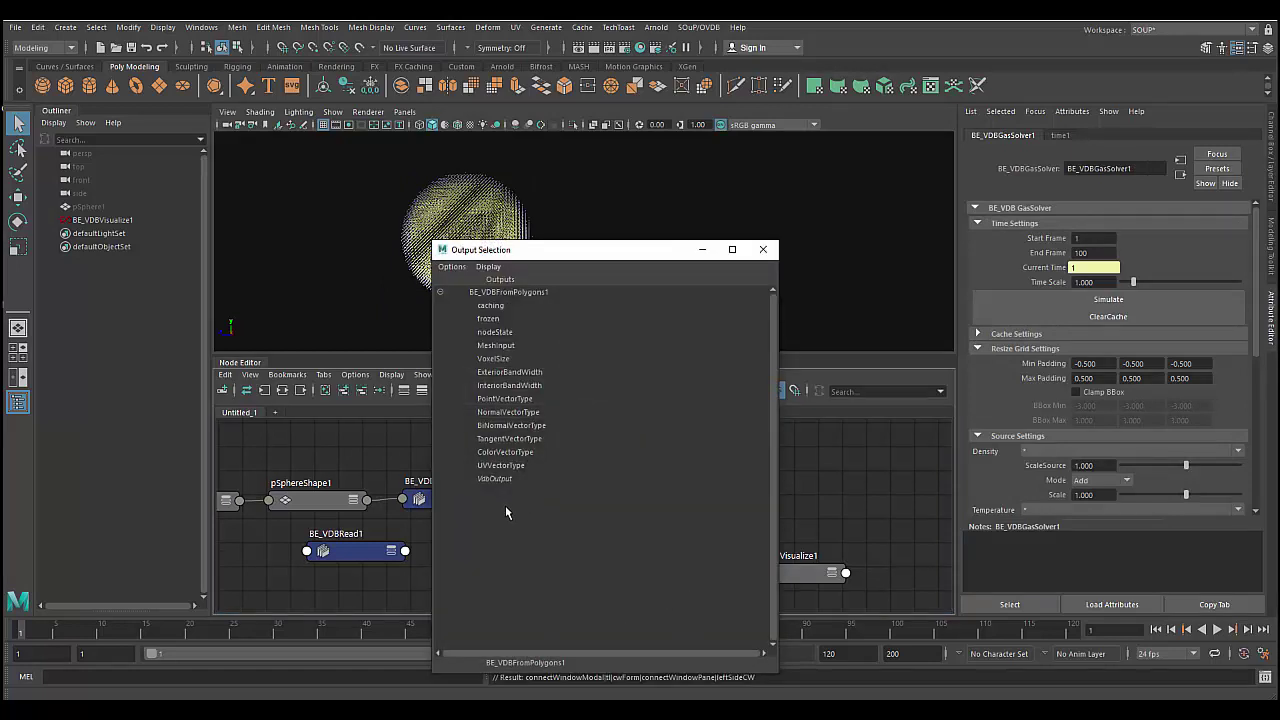
{"action": "left_click", "coordinate": [495, 479]}
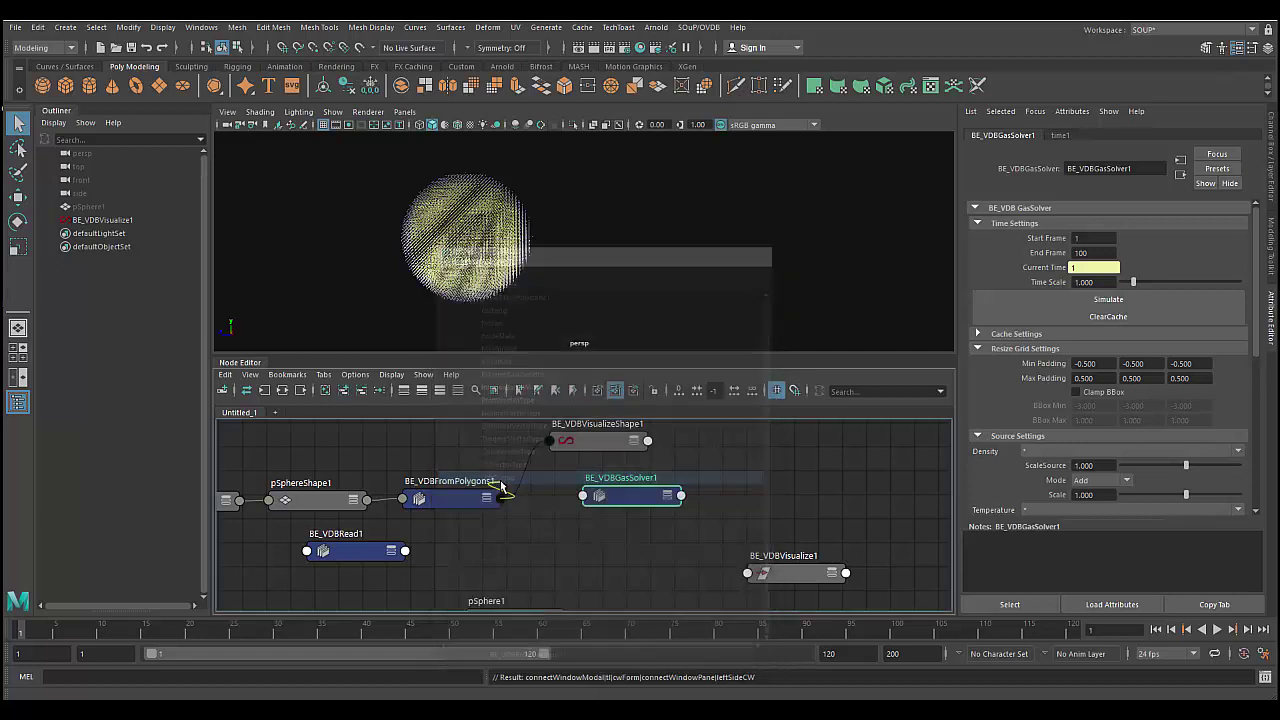
Connect BE_VDBFromPolygons1.VdbOutput to BE_VDBGasSolver1's InputDensity
{"action": "left_click", "coordinate": [600, 497]}
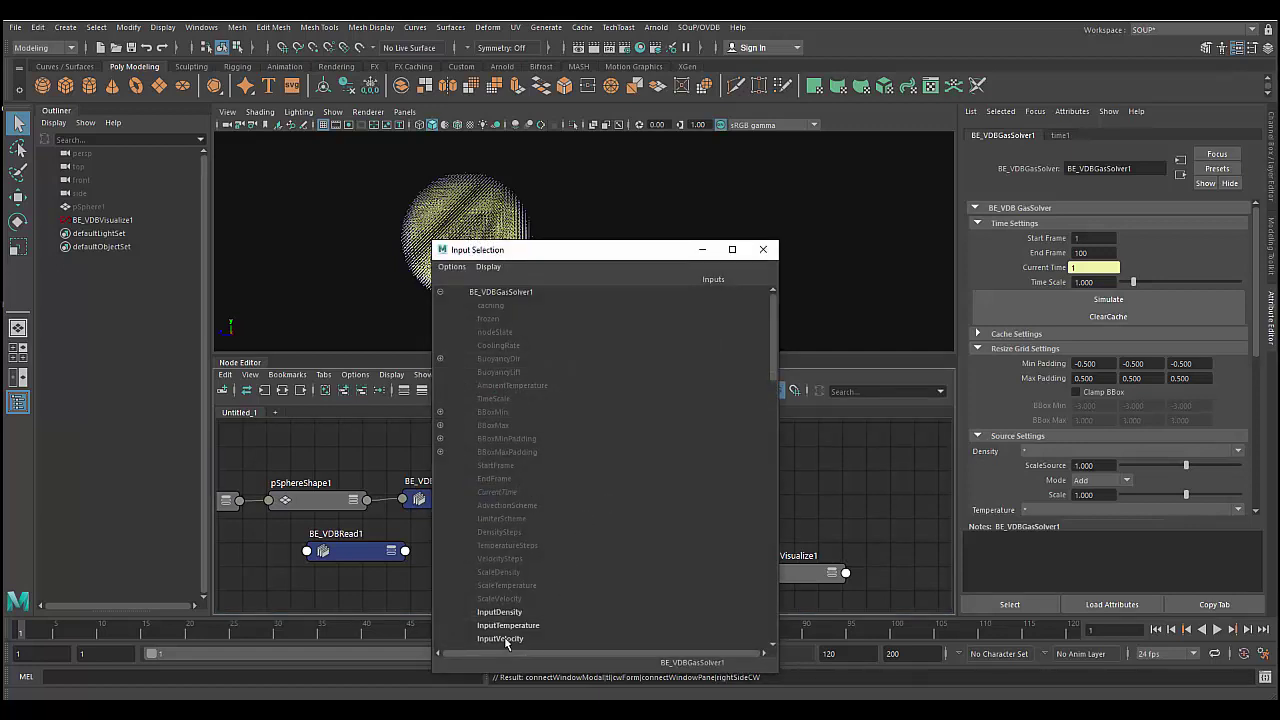
{"action": "scroll", "coordinate": [505, 640], "scroll_direction": "down", "scroll_amount": 8}
{"action": "scroll", "coordinate": [504, 625], "scroll_direction": "down", "scroll_amount": 15}
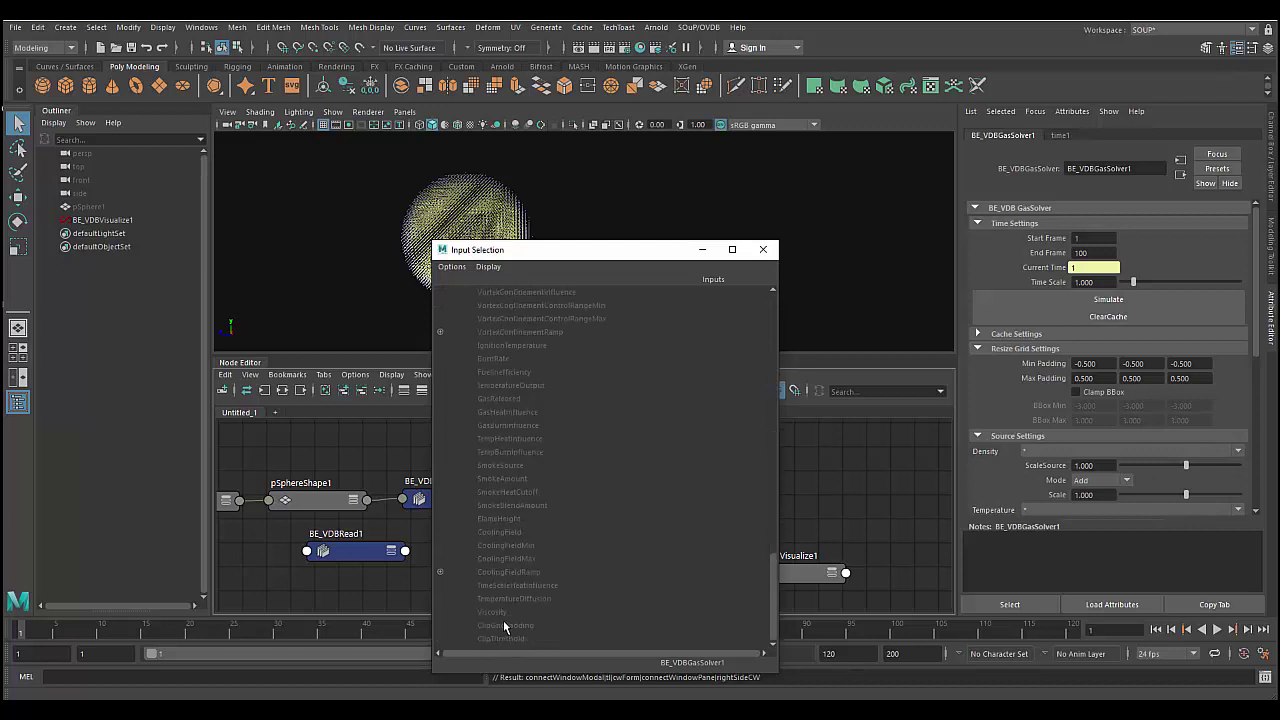
{"action": "scroll", "coordinate": [504, 625], "scroll_direction": "up", "scroll_amount": 10}
{"action": "scroll", "coordinate": [504, 625], "scroll_direction": "up", "scroll_amount": 15}
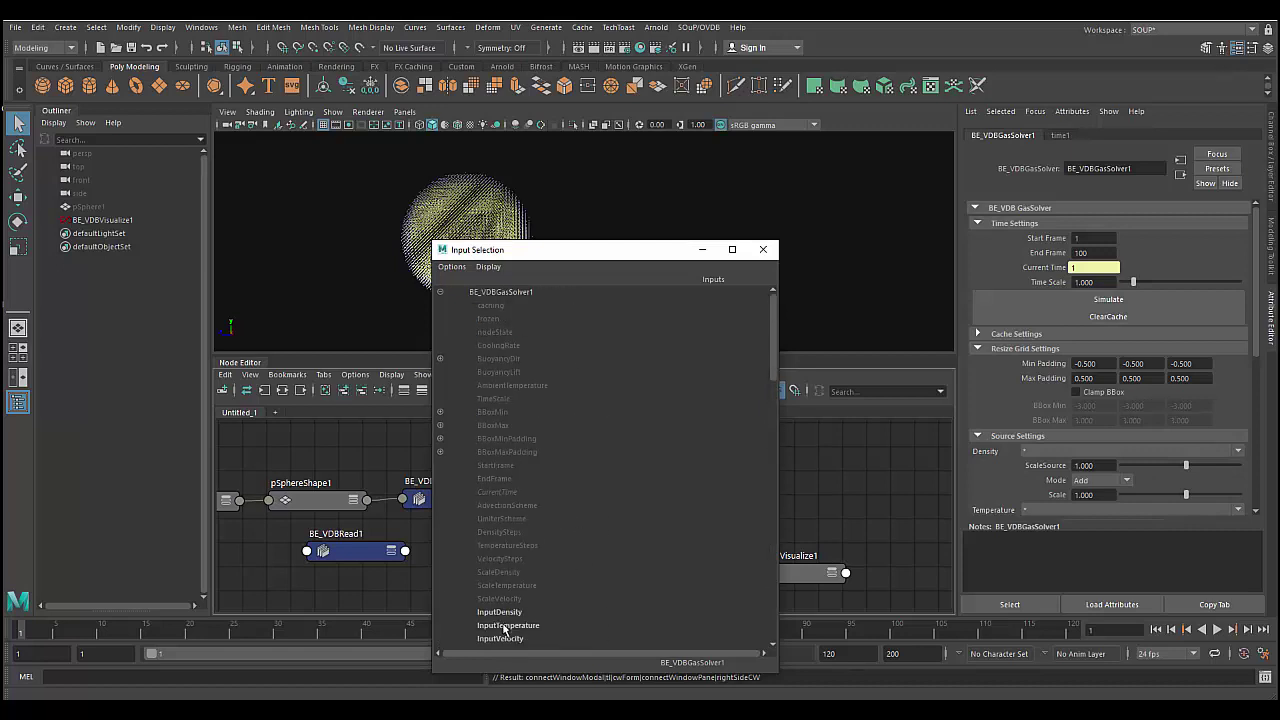
{"action": "scroll", "coordinate": [509, 625], "scroll_direction": "down", "scroll_amount": 3}
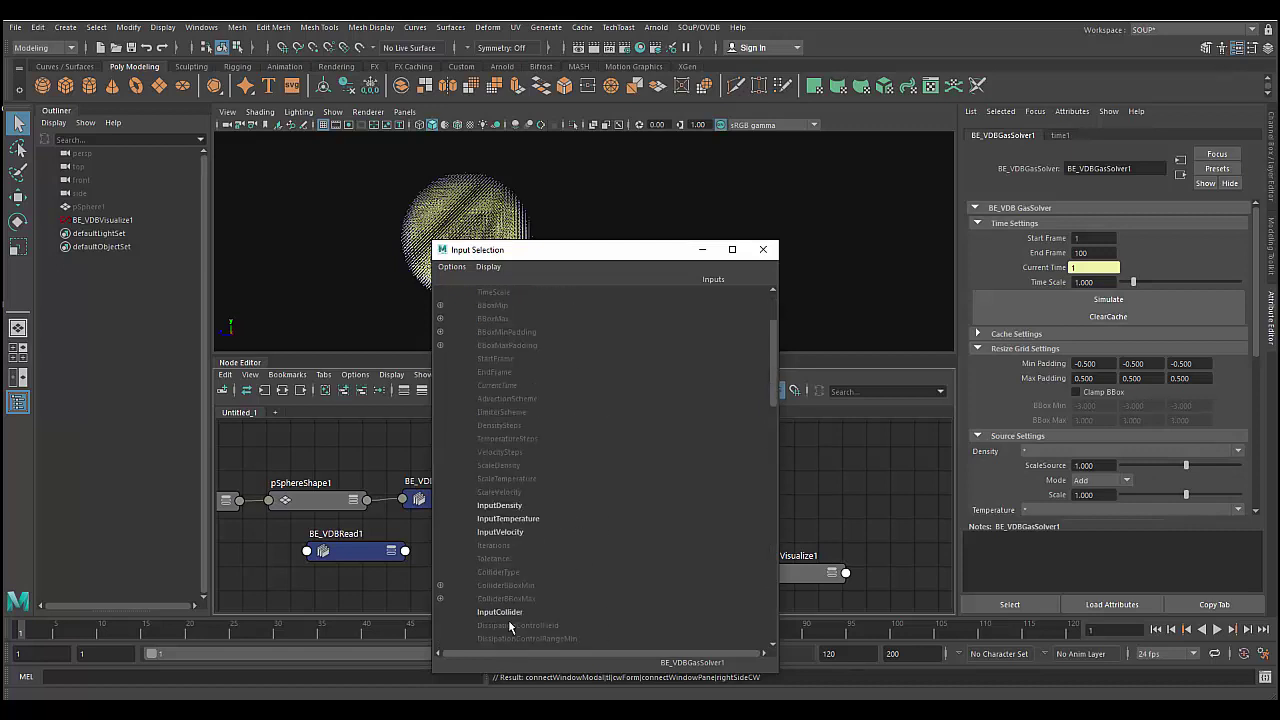
{"action": "scroll", "coordinate": [509, 625], "scroll_direction": "up", "scroll_amount": 3}
{"action": "scroll", "coordinate": [509, 625], "scroll_direction": "down", "scroll_amount": 3}
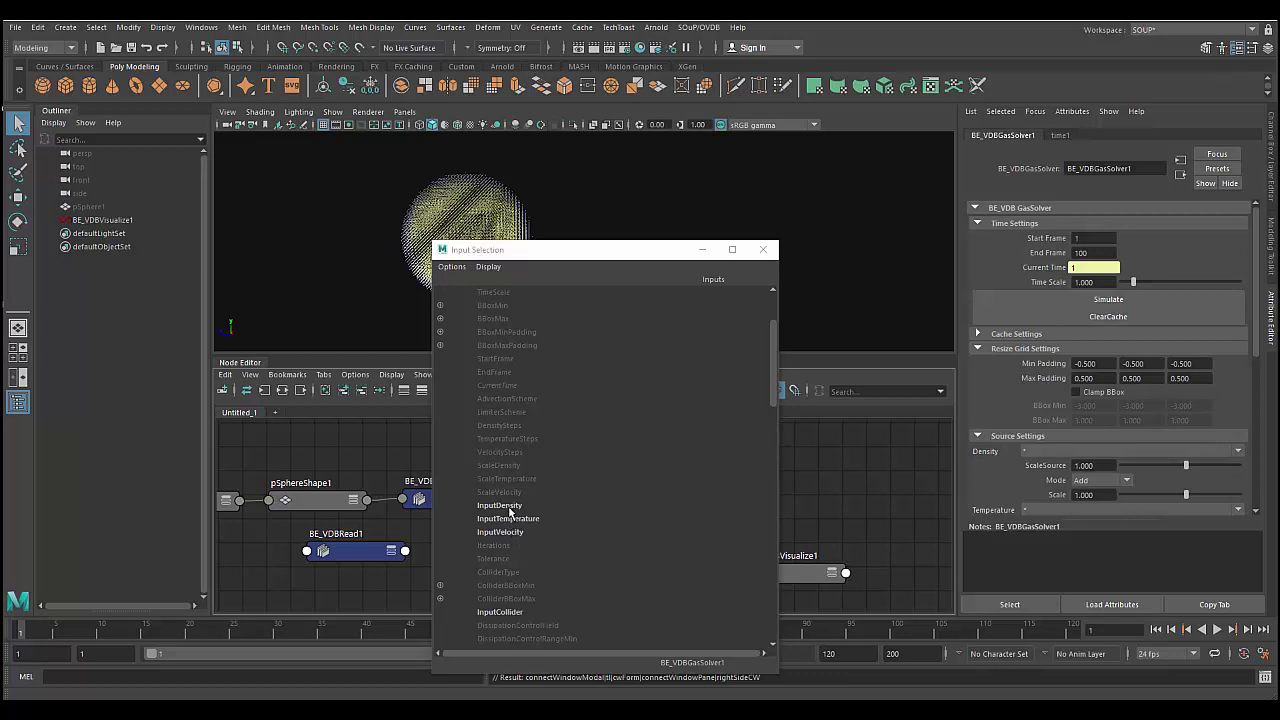
{"action": "left_click", "coordinate": [509, 507]}
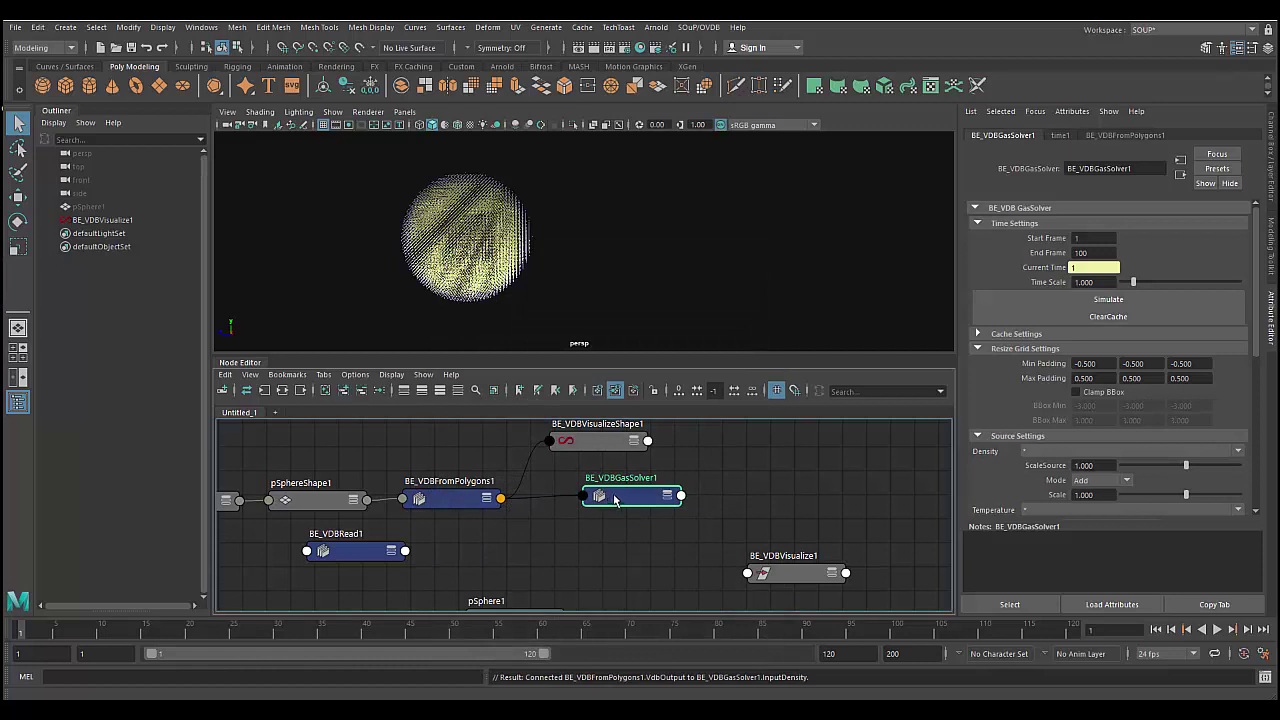
Arrange the gas solver and BE_VDBVisualize1 nodes into a row in the Node Editor
{"action": "left_click_drag", "start_coordinate": [614, 497], "coordinate": [677, 502]}
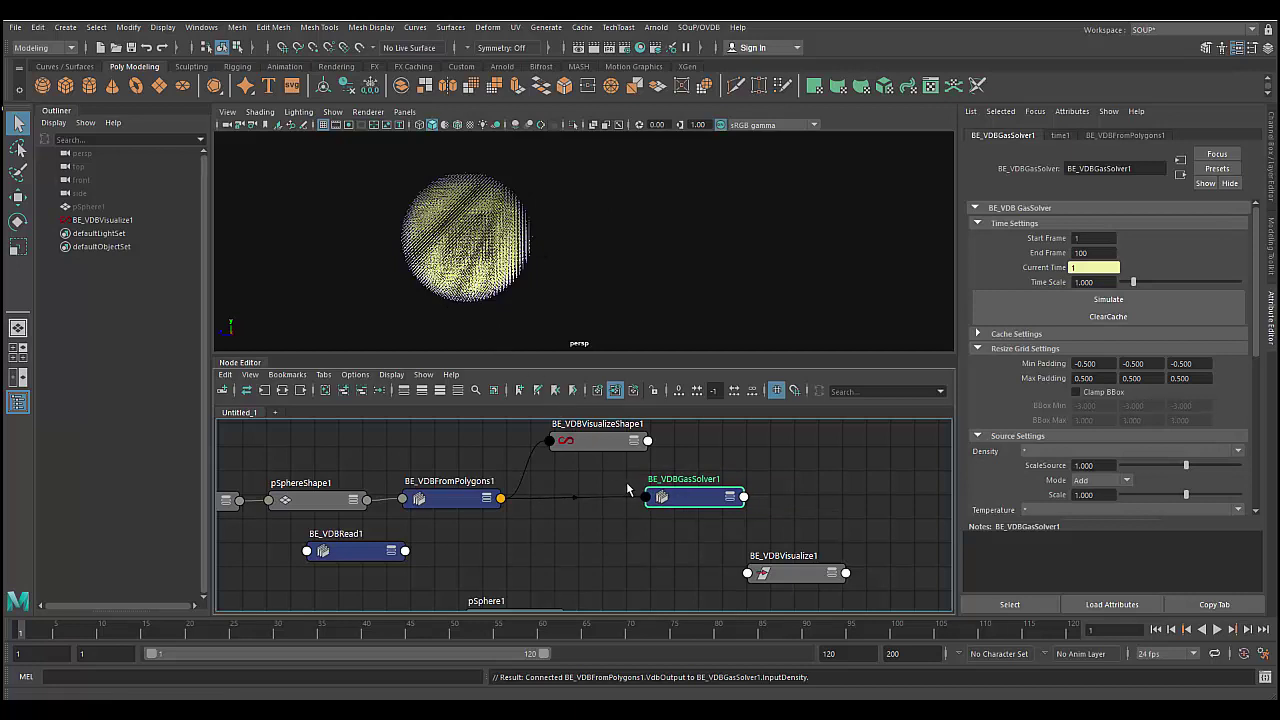
{"action": "left_click_drag", "start_coordinate": [698, 500], "coordinate": [698, 490]}
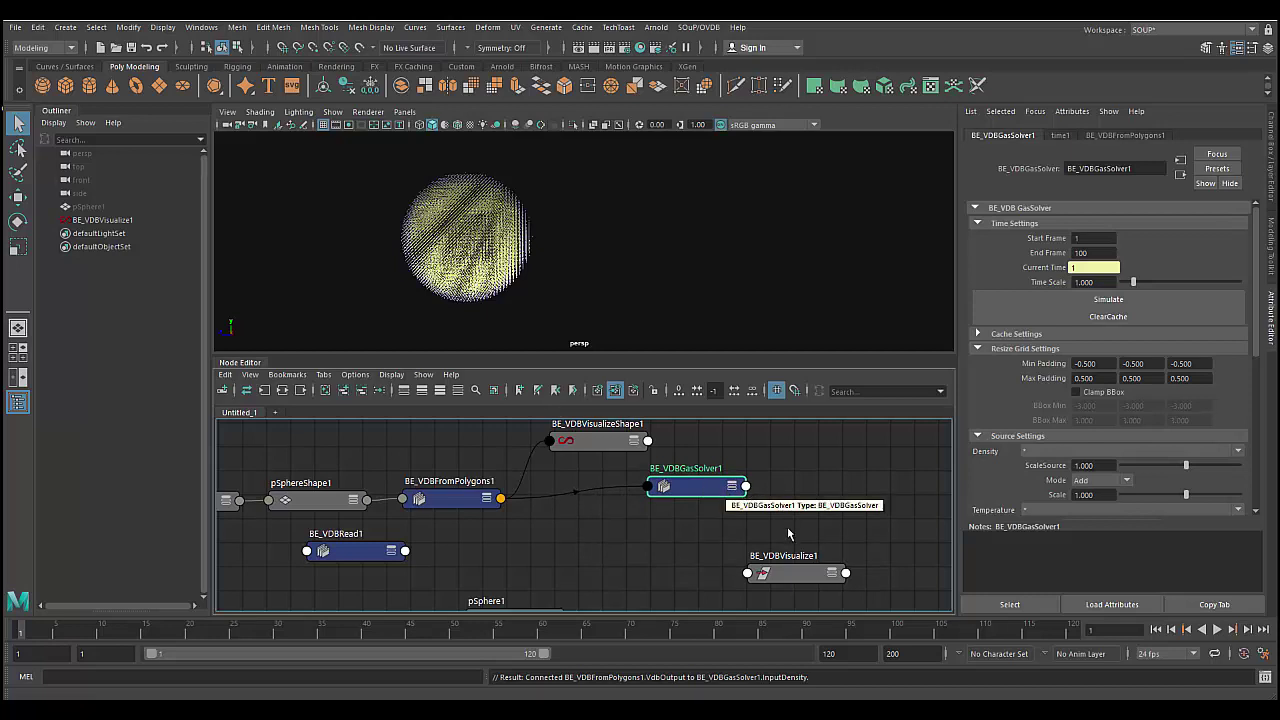
{"action": "mouse_move", "coordinate": [791, 581]}
{"action": "left_mouse_down"}
{"action": "mouse_move", "coordinate": [809, 577]}
{"action": "mouse_move", "coordinate": [802, 592]}
{"action": "left_mouse_up"}
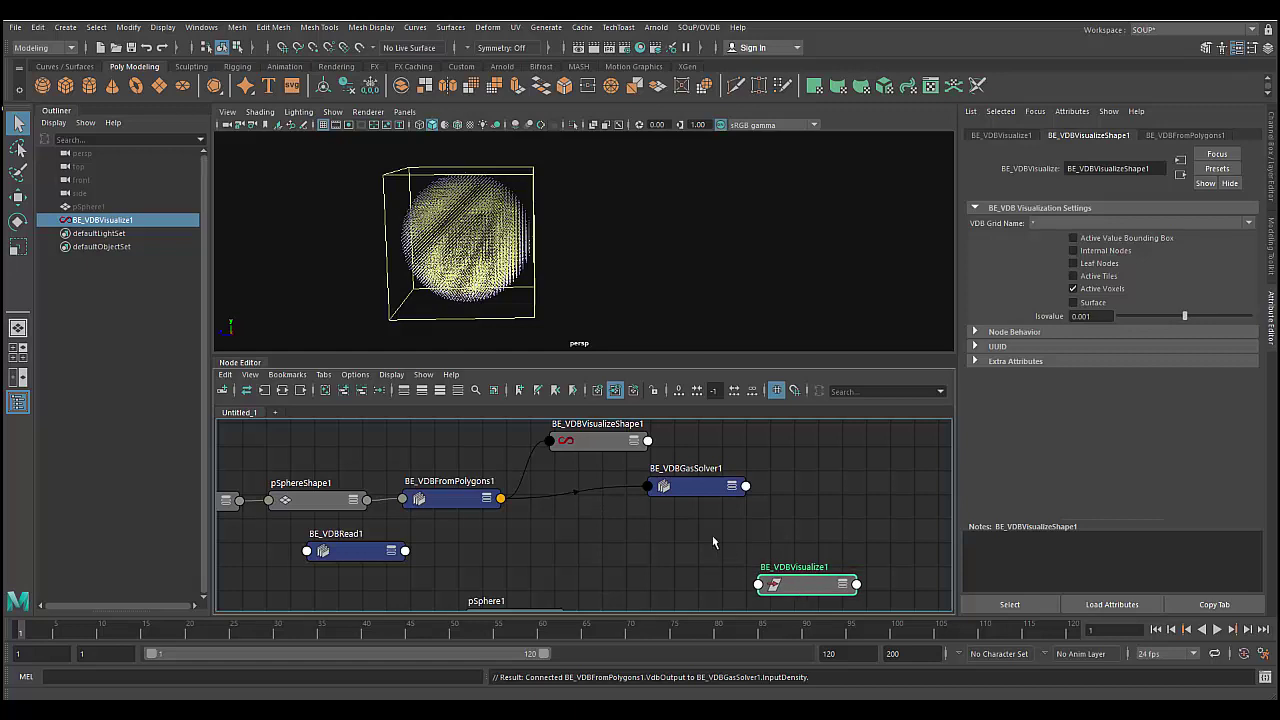
{"action": "mouse_move", "coordinate": [696, 490]}
{"action": "left_mouse_down"}
{"action": "mouse_move", "coordinate": [658, 507]}
{"action": "mouse_move", "coordinate": [670, 501]}
{"action": "left_mouse_up"}
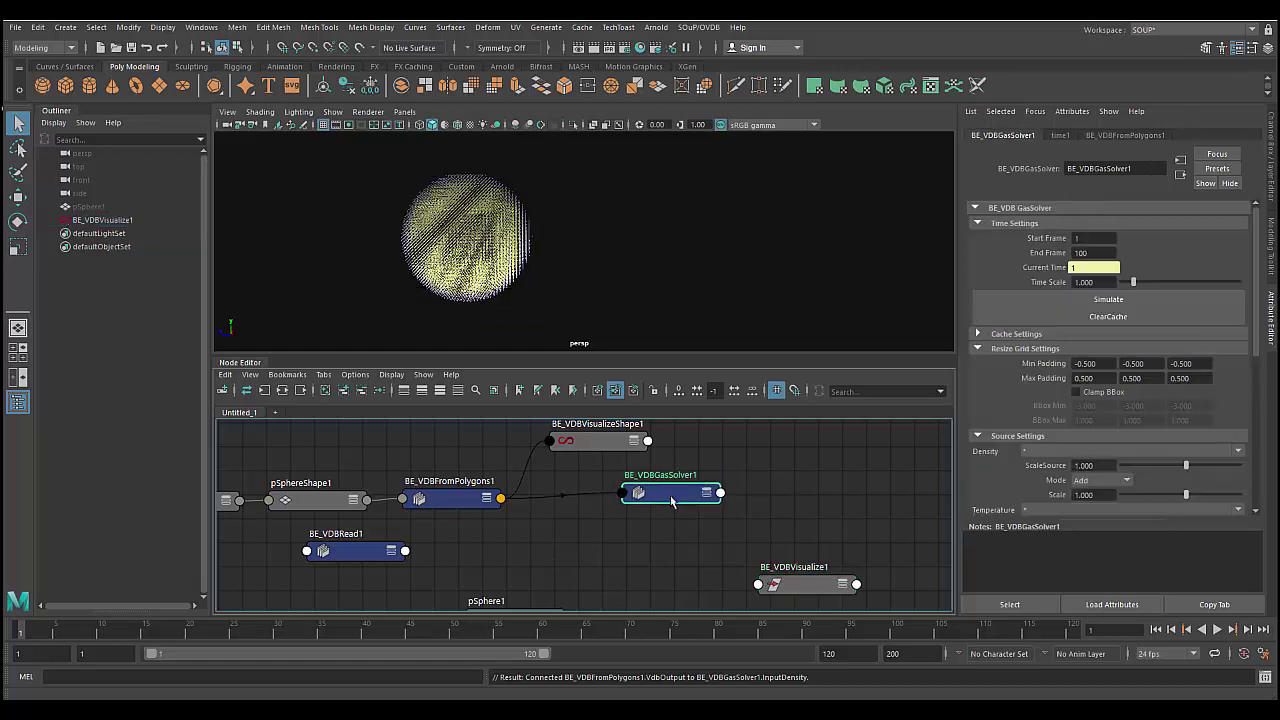
{"action": "scroll", "coordinate": [648, 567], "scroll_direction": "down", "scroll_amount": 2}
{"action": "middle_click_drag", "start_coordinate": [642, 567], "coordinate": [616, 571]}
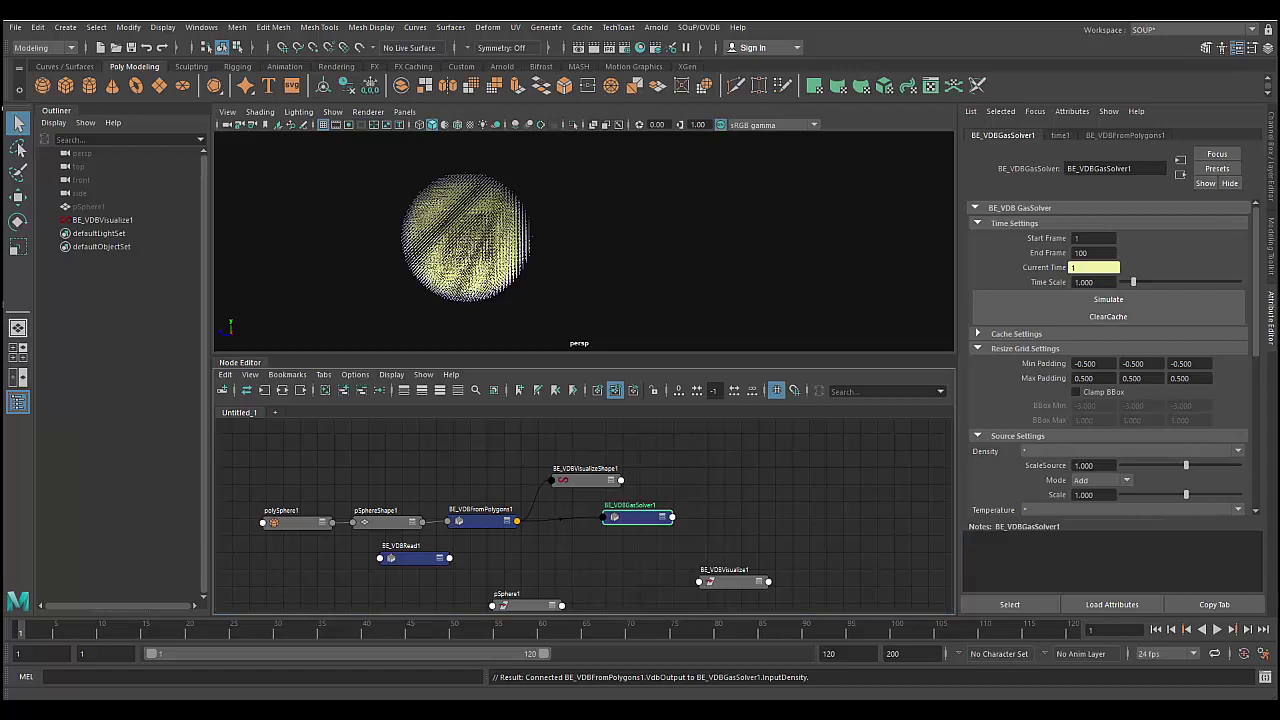
Line up BE_VDBVisualizeShape1 after the solver and view the resulting VDB sphere
{"action": "left_click", "coordinate": [585, 480]}
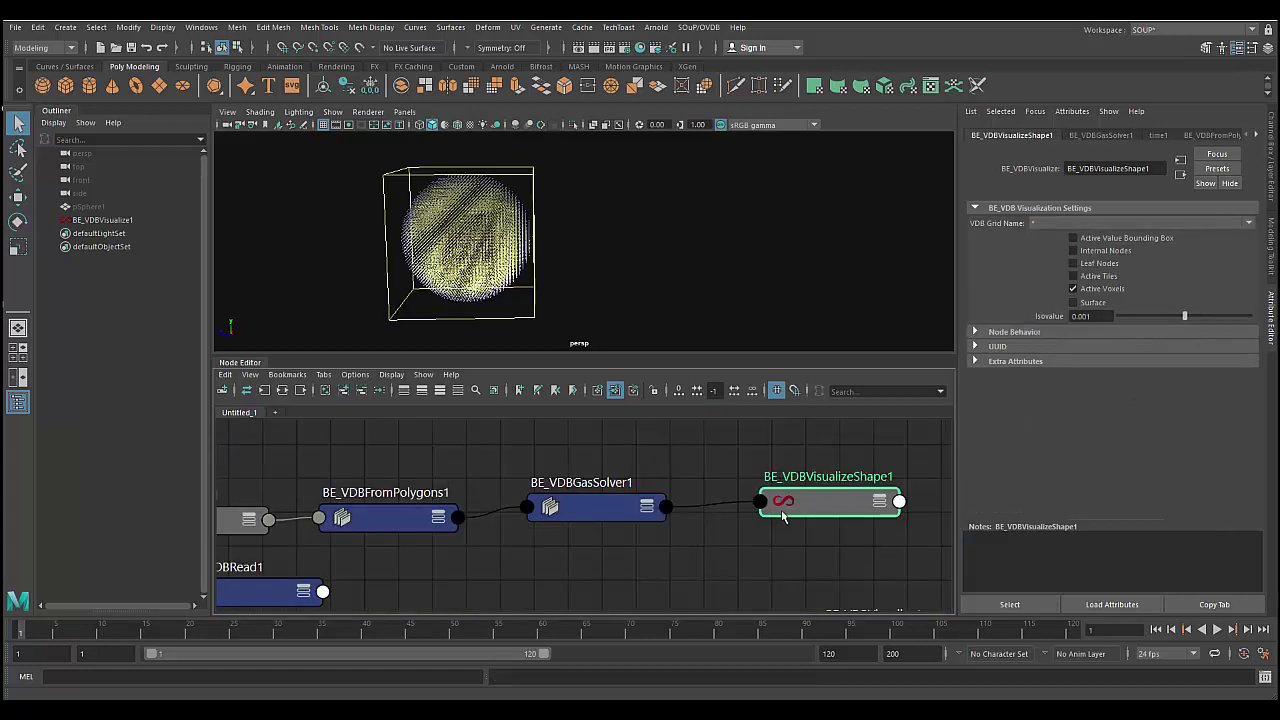
{"action": "left_click_drag", "start_coordinate": [830, 511], "coordinate": [819, 513]}
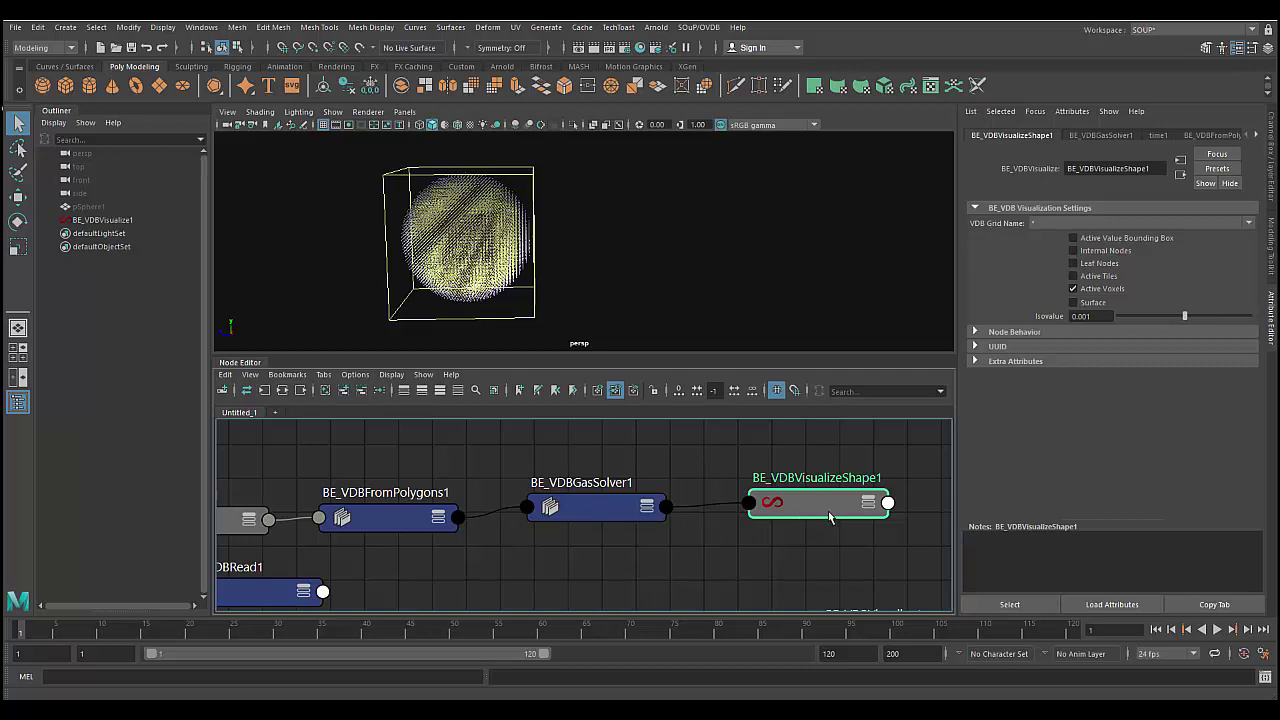
{"action": "left_click_drag", "start_coordinate": [829, 516], "coordinate": [835, 518]}
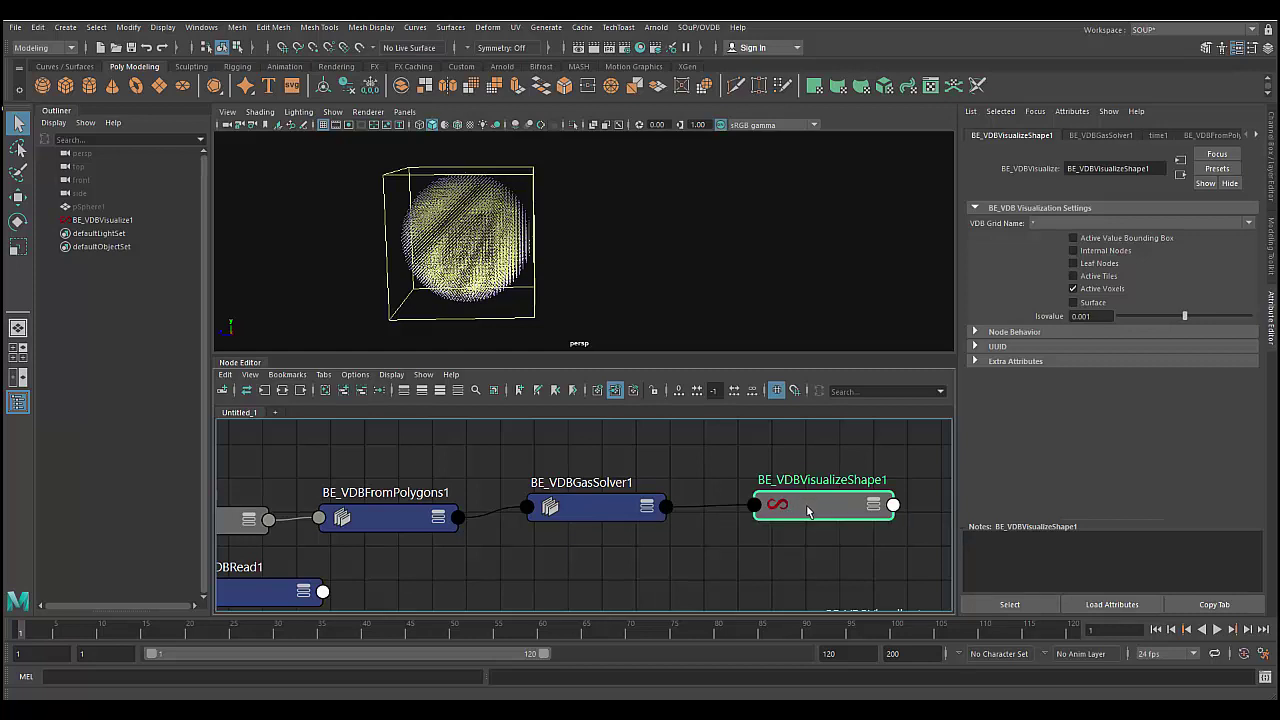
{"action": "left_click_drag", "start_coordinate": [805, 511], "coordinate": [809, 509]}
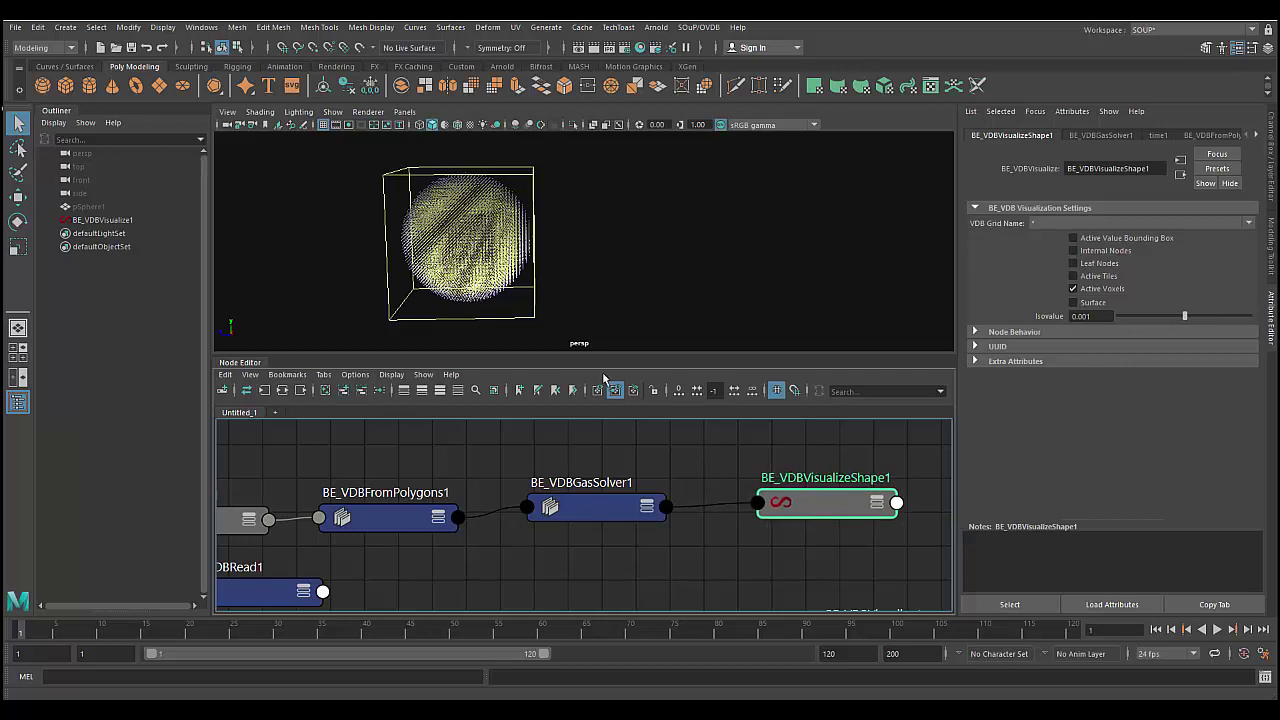
{"action": "mouse_move", "coordinate": [608, 294]}
{"action": "left_mouse_down", "text": "alt"}
{"action": "mouse_move", "coordinate": [691, 309]}
{"action": "mouse_move", "coordinate": [702, 325]}
{"action": "left_mouse_up", "text": "alt"}
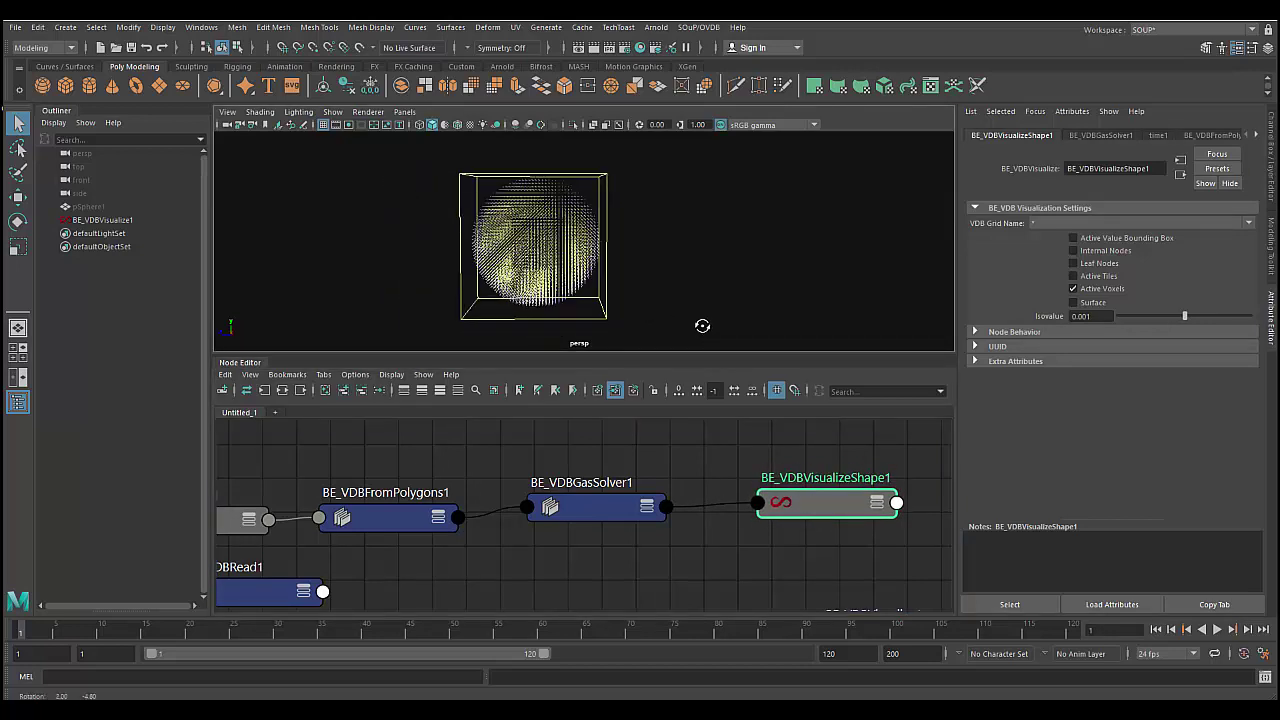
{"action": "scroll", "coordinate": [698, 321], "scroll_direction": "down", "scroll_amount": 5}
{"action": "scroll", "coordinate": [698, 321], "scroll_direction": "down", "scroll_amount": 3}
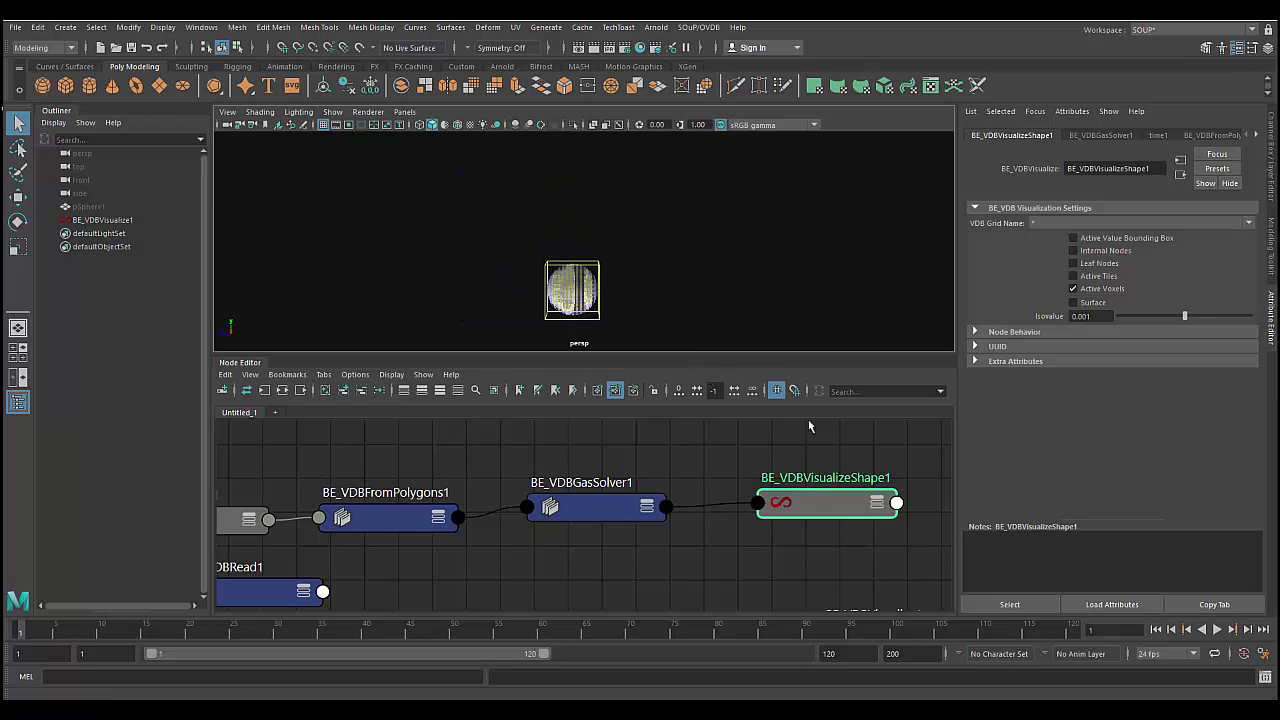
Preview the simulation, then display the visualizer as Surface with Active Voxels off
{"action": "left_click", "coordinate": [1217, 630]}
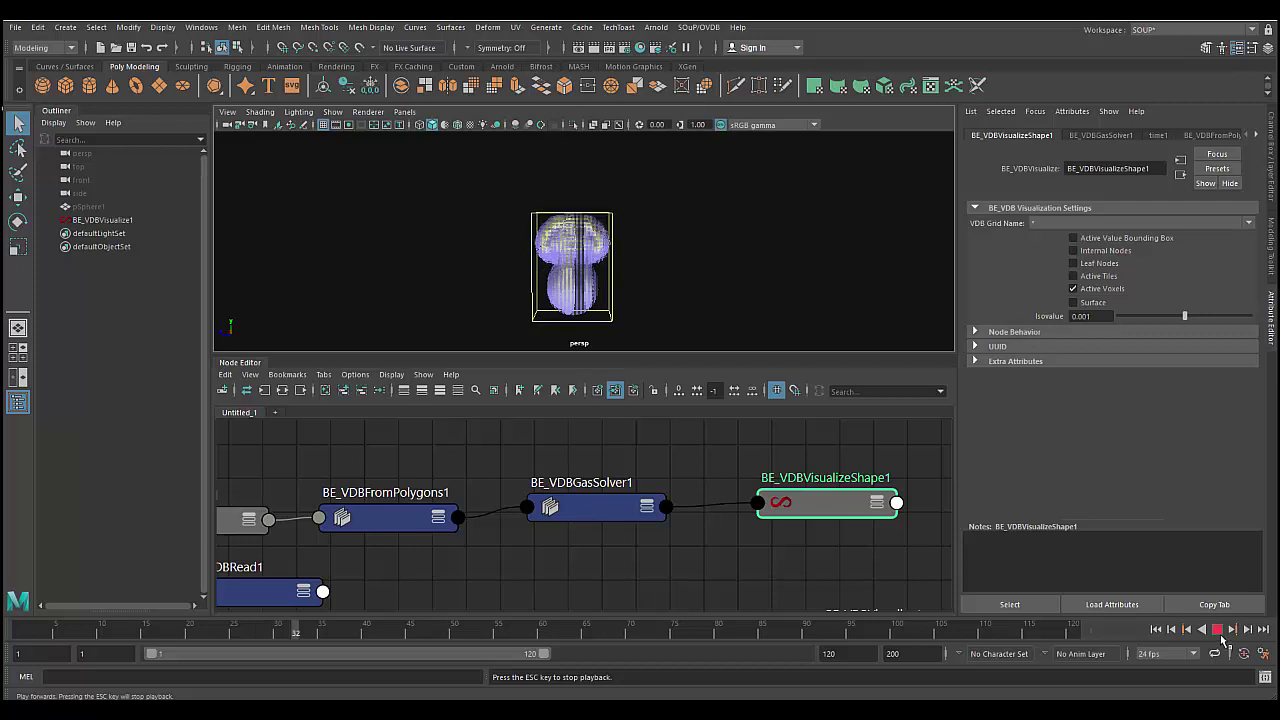
{"action": "left_click", "coordinate": [1219, 631]}
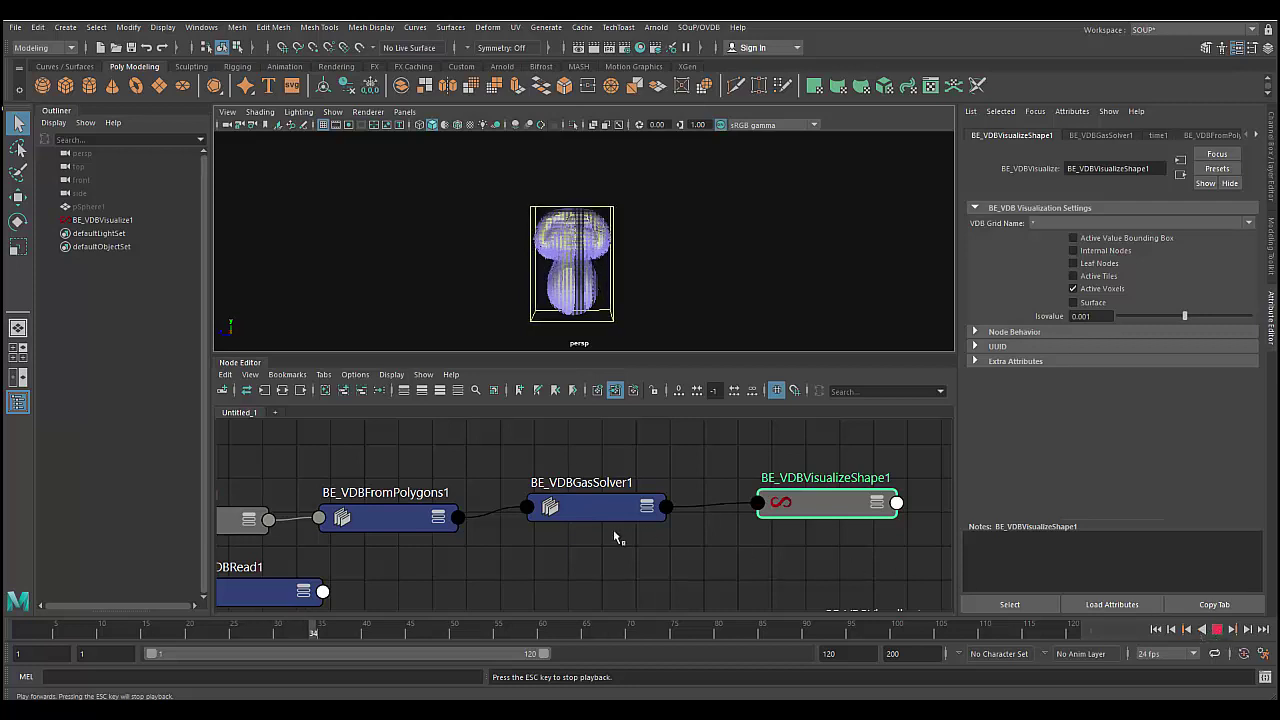
{"action": "left_click", "coordinate": [808, 510]}
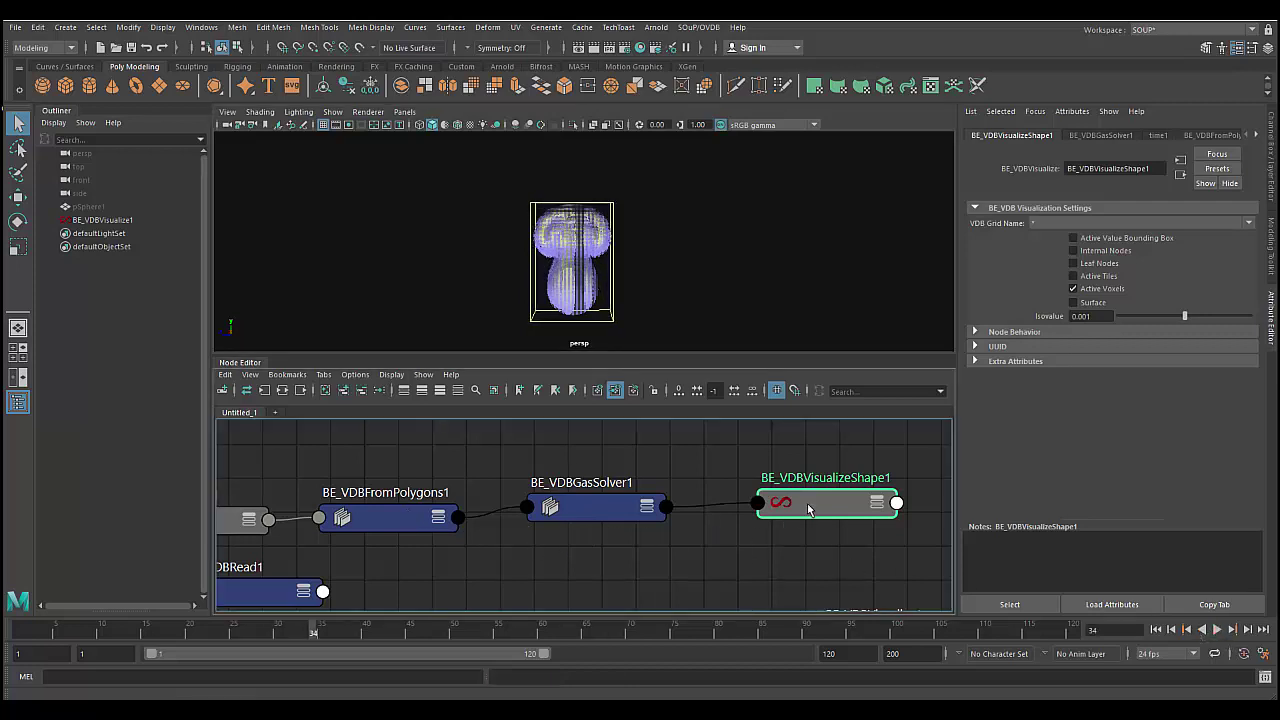
{"action": "left_click", "coordinate": [1089, 306]}
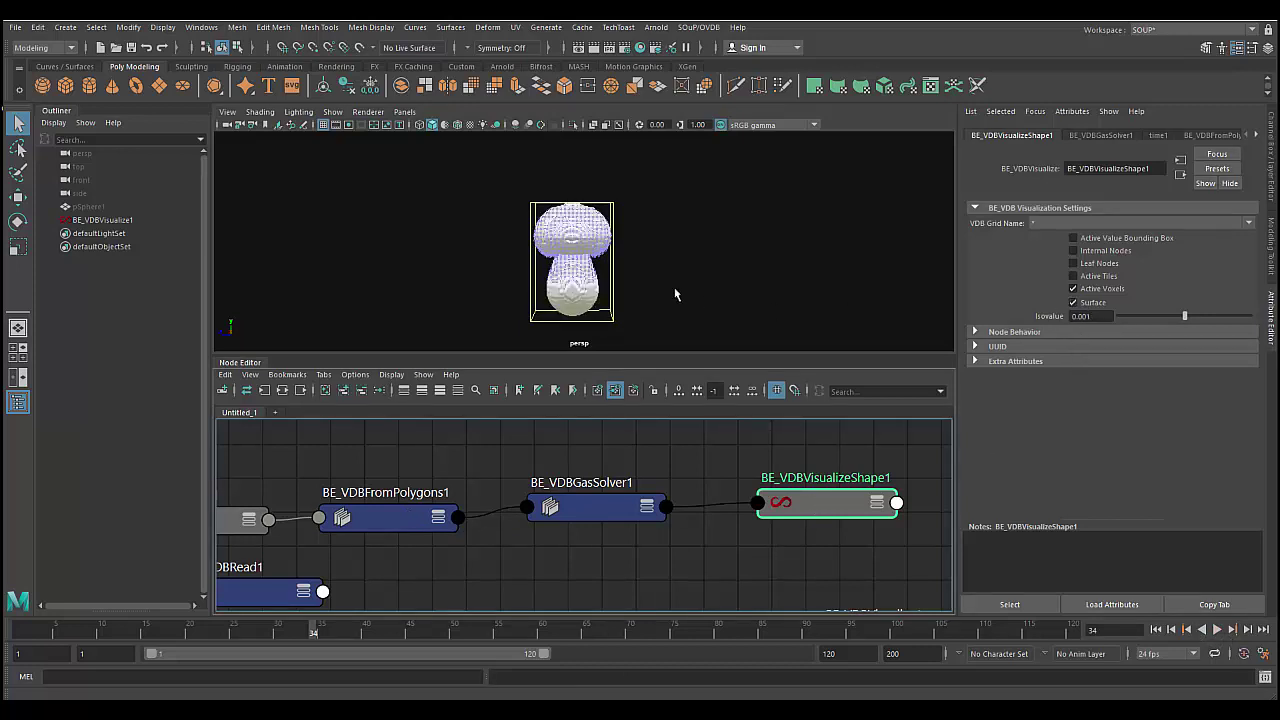
{"action": "left_click", "coordinate": [1108, 292]}
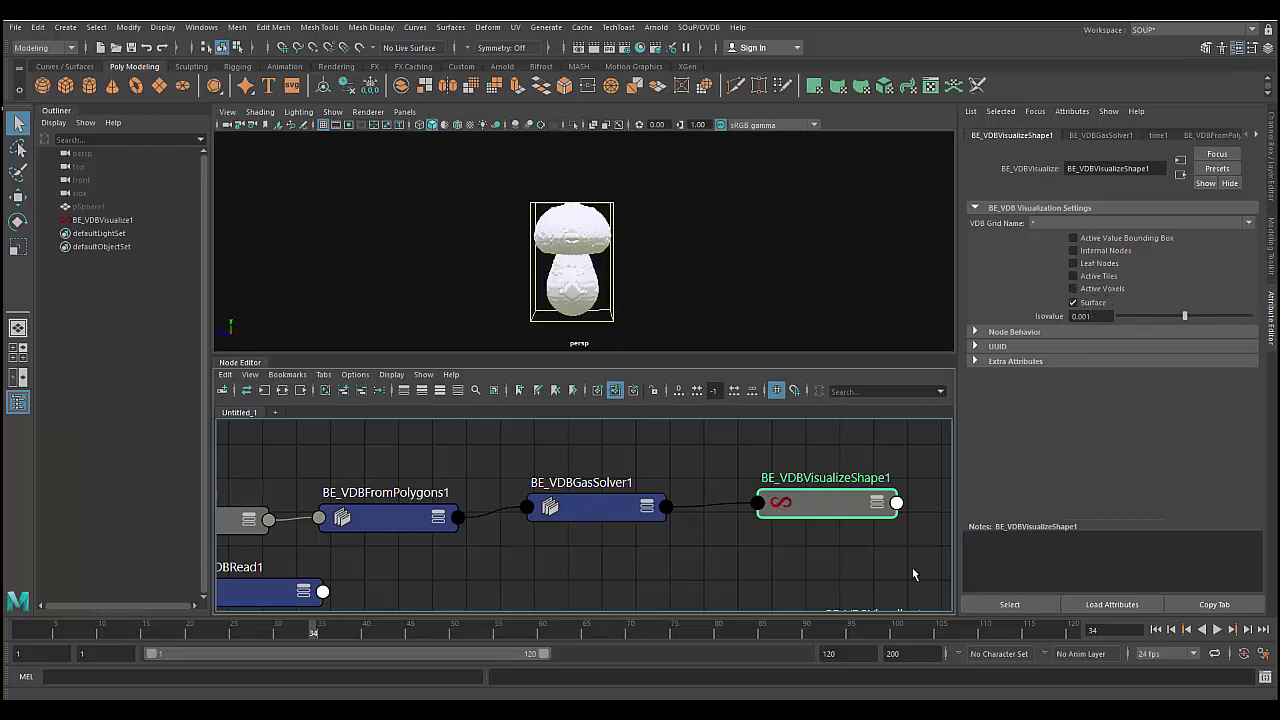
Replay the simulation, return to frame 1 and select BE_VDBGasSolver1
{"action": "left_click", "coordinate": [1218, 630]}
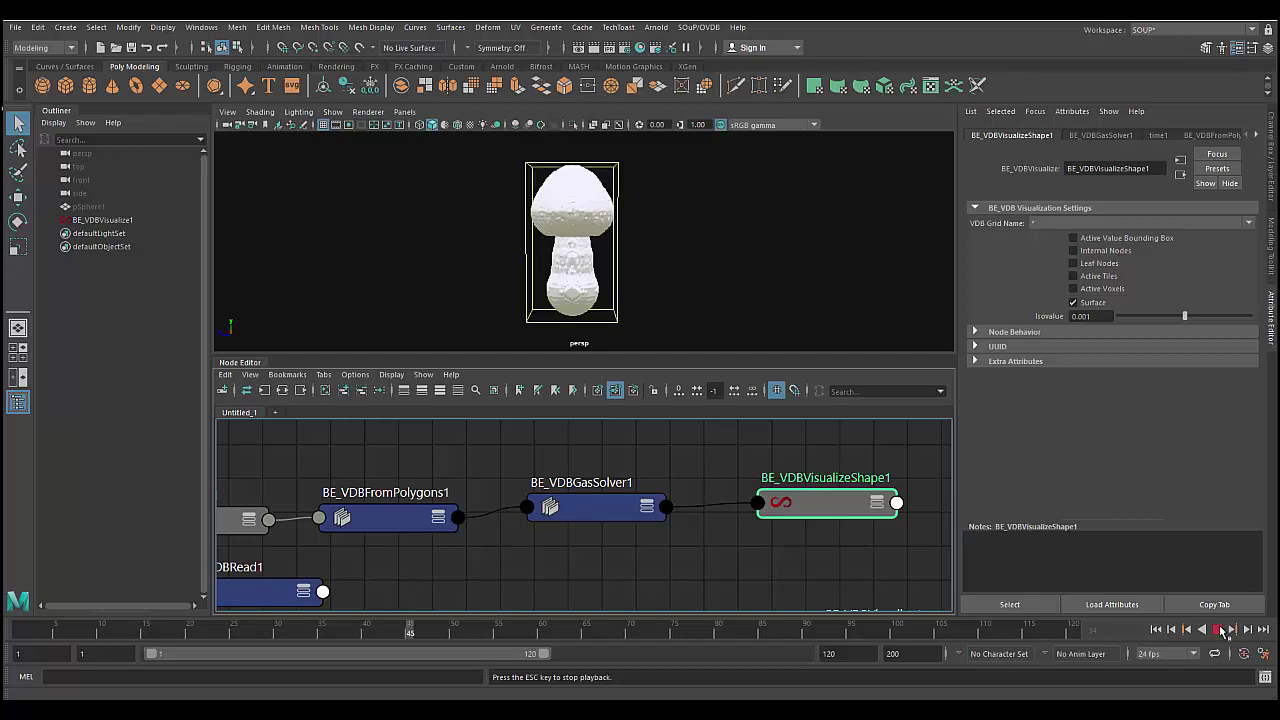
{"action": "left_click", "coordinate": [1218, 629]}
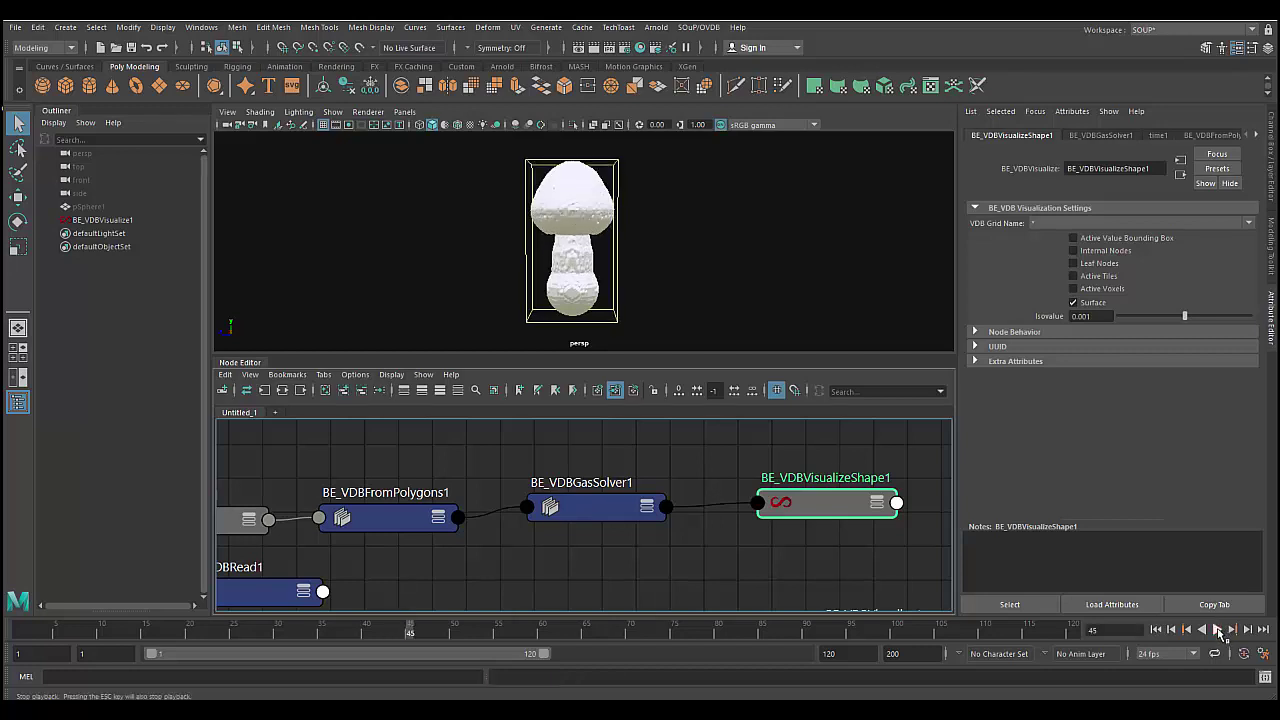
{"action": "left_click", "coordinate": [1157, 629]}
{"action": "left_click", "coordinate": [618, 512]}
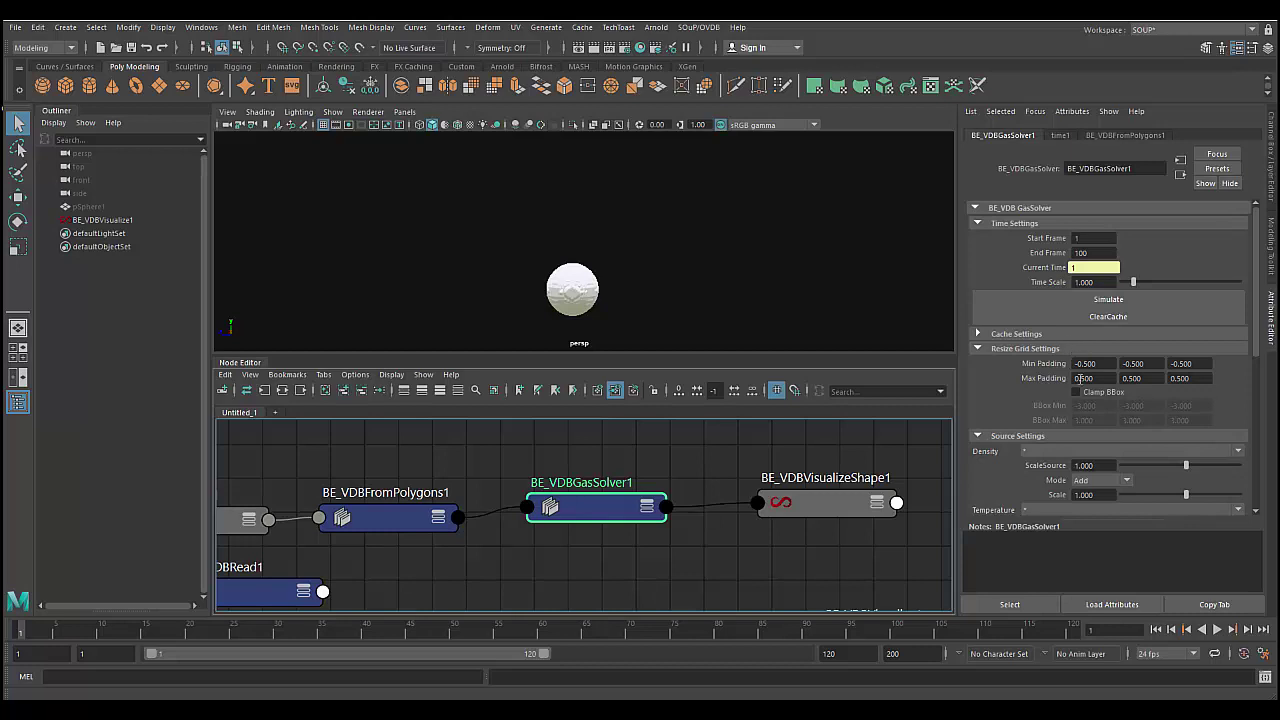
Show all of BE_VDBGasSolver1's inputs and align BE_VDBFromPolygons1 and pSphereShape1 with it
{"action": "left_click", "coordinate": [646, 507]}
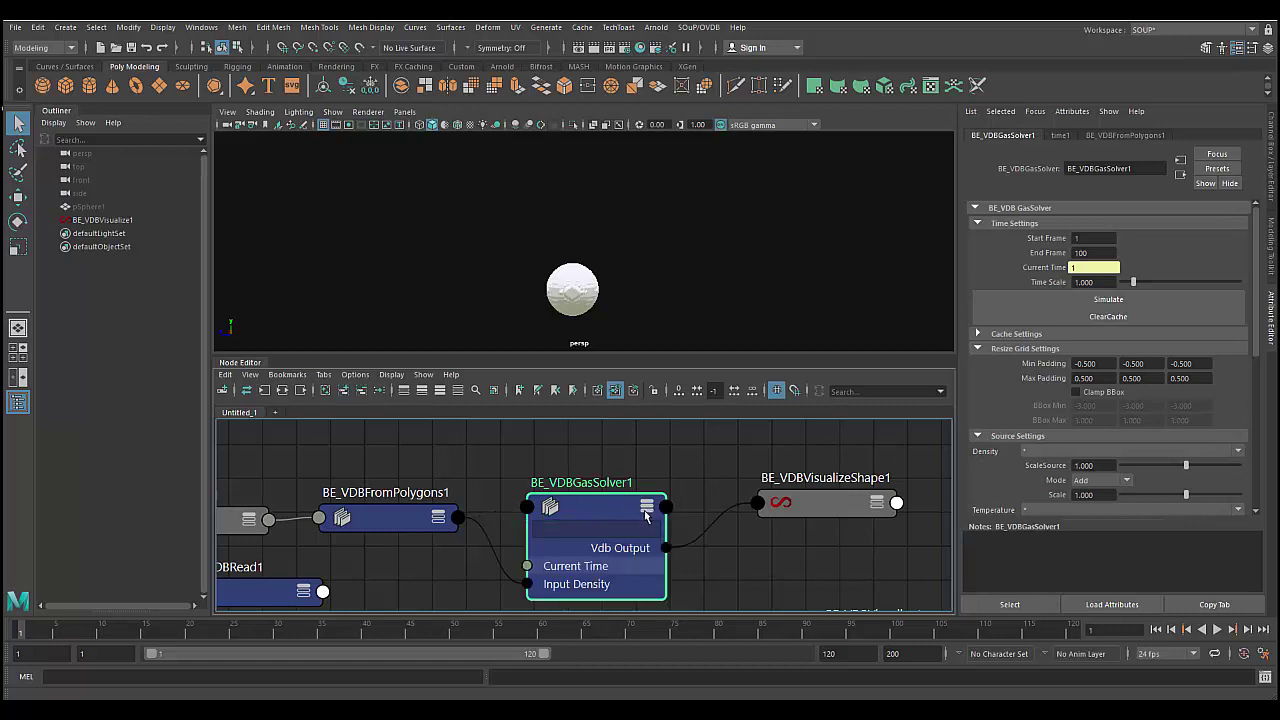
{"action": "left_click_drag", "start_coordinate": [600, 511], "coordinate": [614, 472]}
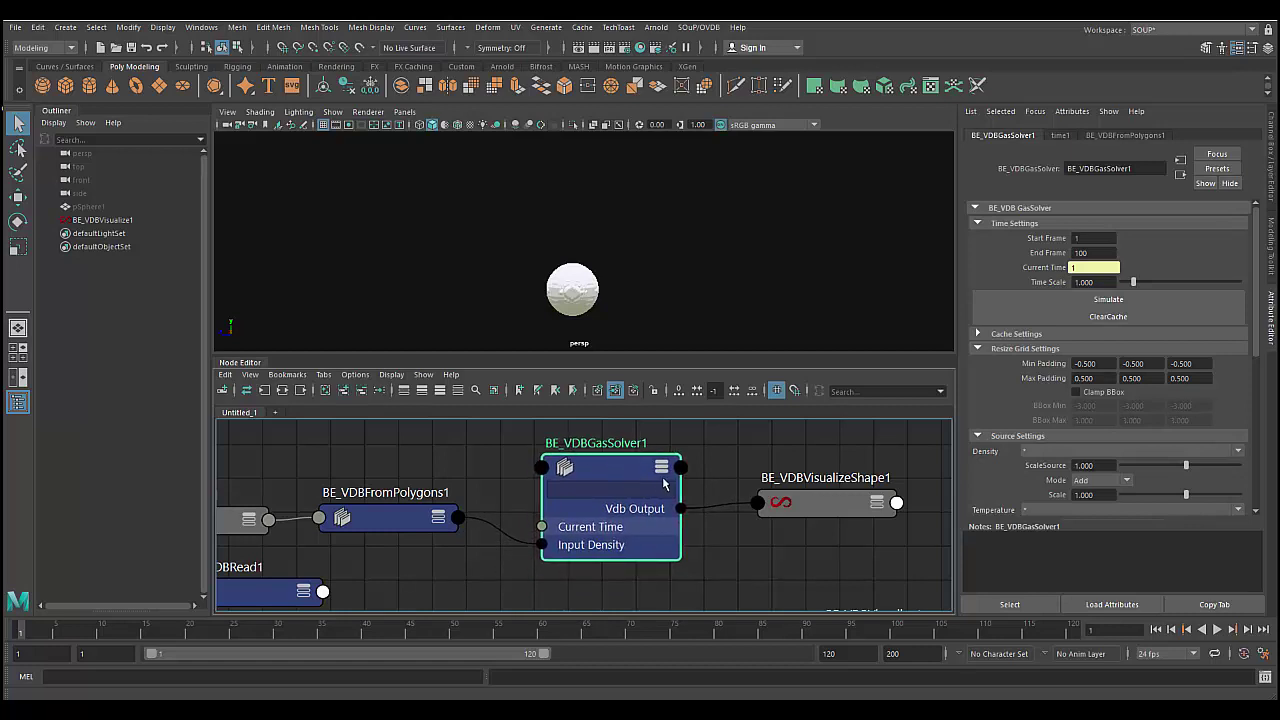
{"action": "left_click", "coordinate": [659, 475]}
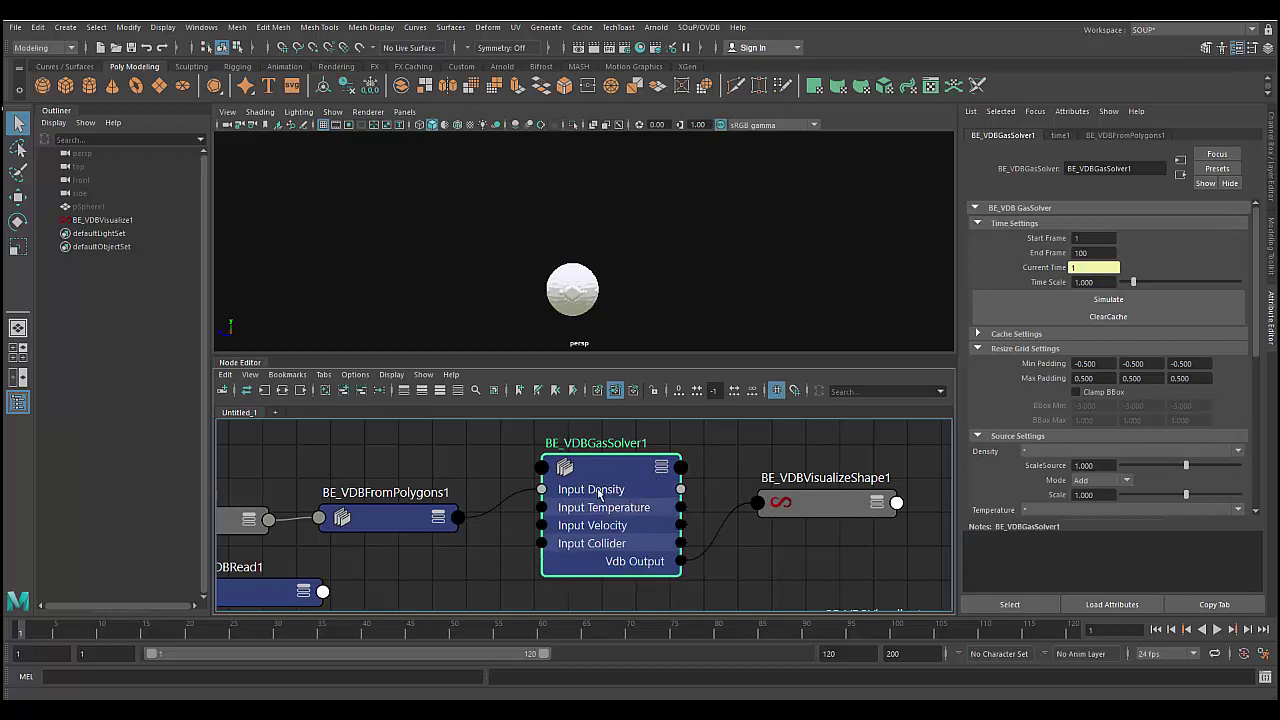
{"action": "mouse_move", "coordinate": [390, 517]}
{"action": "left_mouse_down"}
{"action": "mouse_move", "coordinate": [395, 476]}
{"action": "mouse_move", "coordinate": [396, 487]}
{"action": "left_mouse_up"}
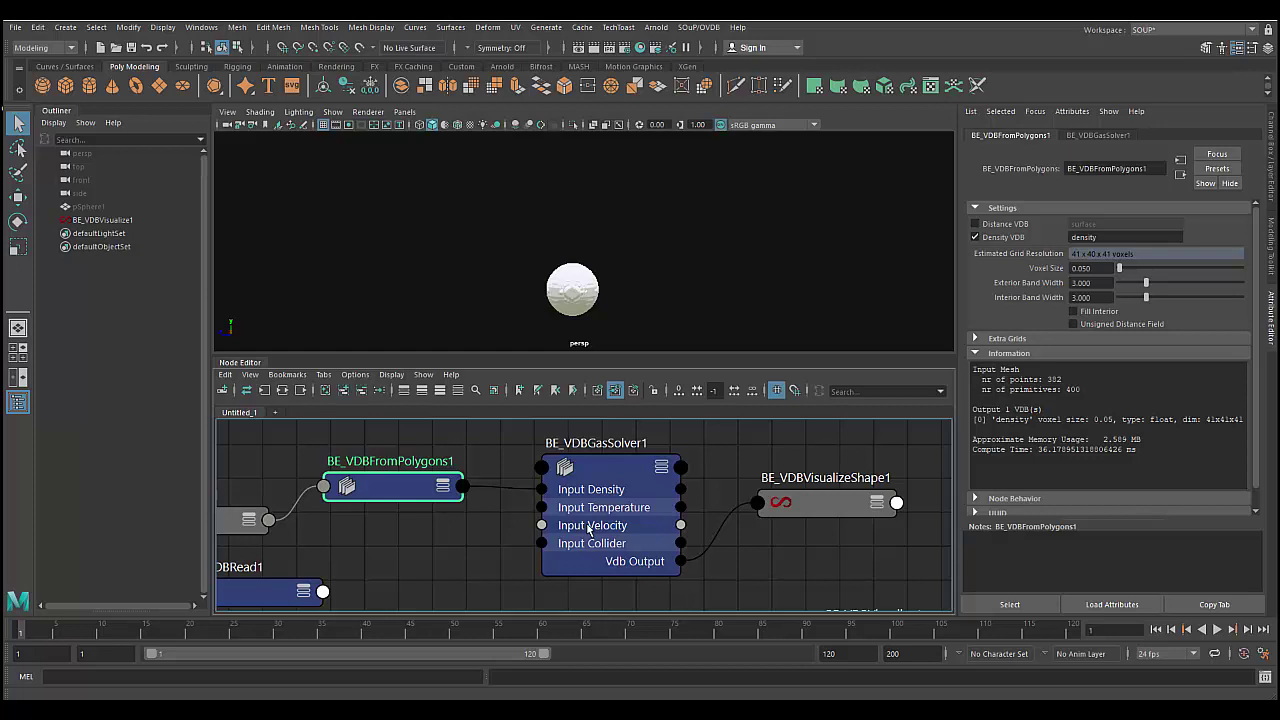
{"action": "left_click", "coordinate": [233, 519]}
{"action": "left_click_drag", "start_coordinate": [233, 519], "coordinate": [233, 492]}
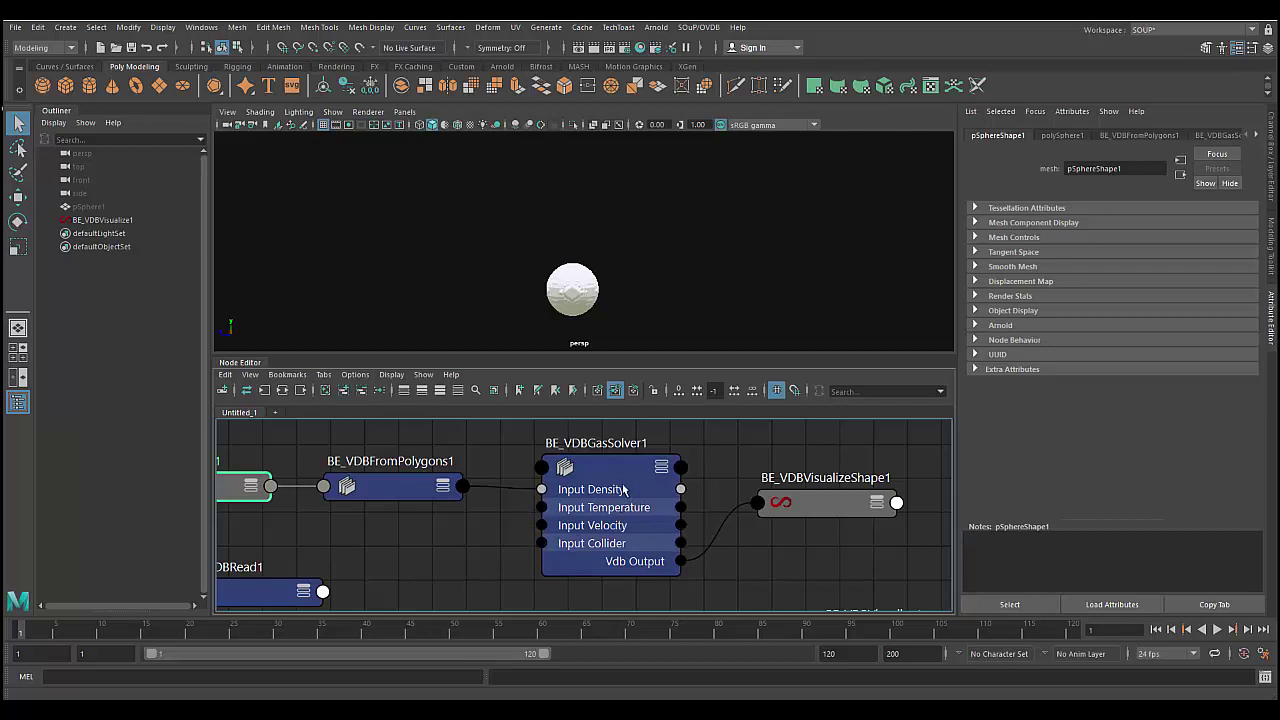
{"action": "left_click_drag", "start_coordinate": [622, 489], "coordinate": [627, 482]}
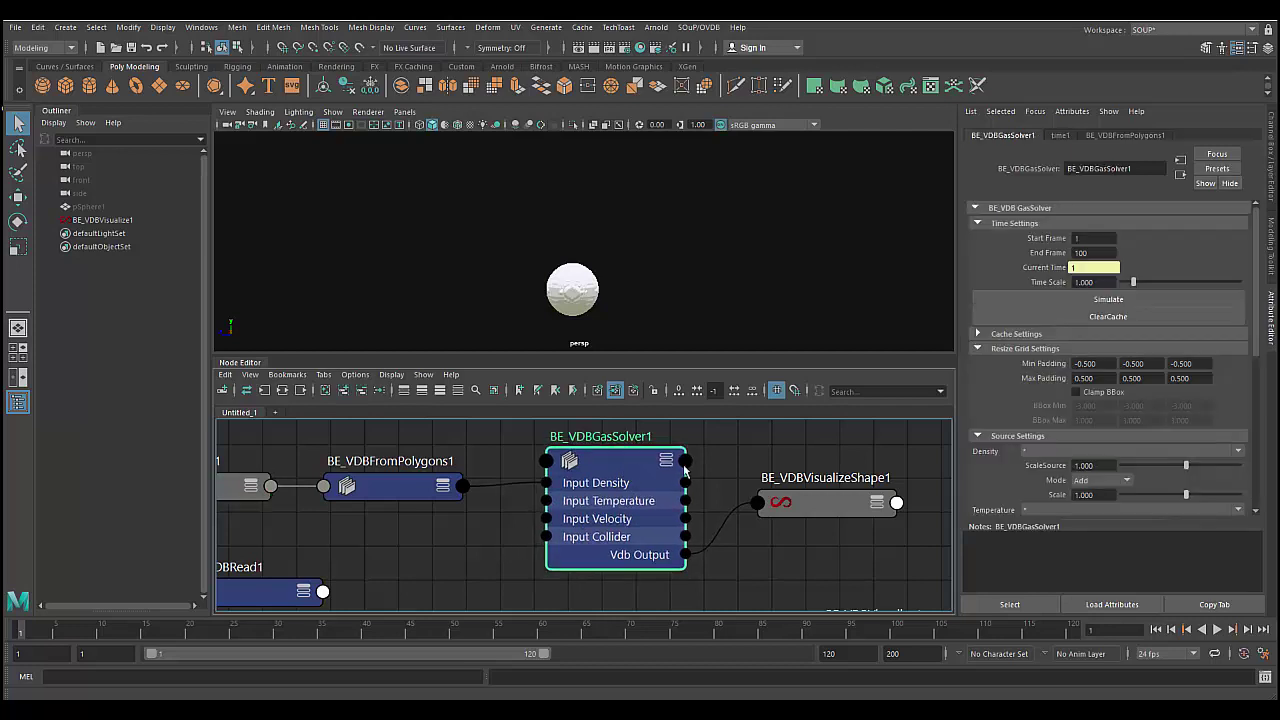
Expand the gas solver's Cache Settings in the Attribute Editor
{"action": "scroll", "coordinate": [1100, 360], "scroll_direction": "down", "scroll_amount": 5}
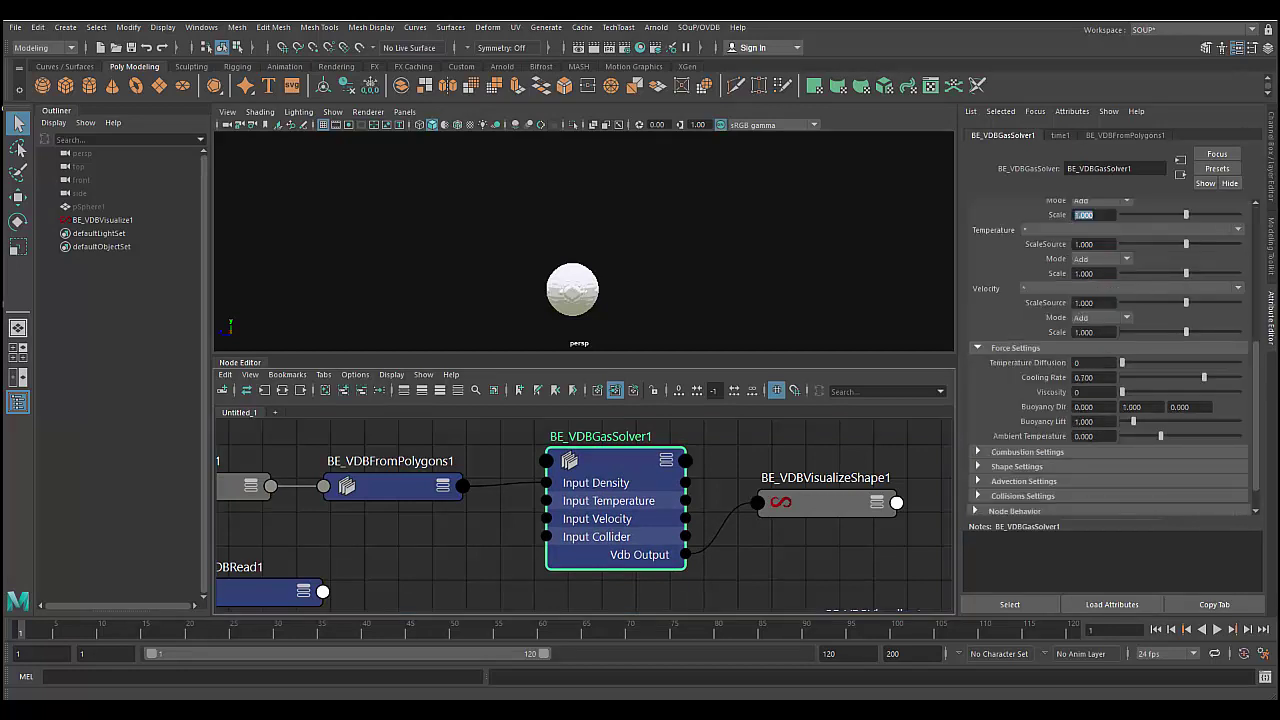
{"action": "scroll", "coordinate": [1080, 336], "scroll_direction": "up", "scroll_amount": 2}
{"action": "scroll", "coordinate": [1080, 320], "scroll_direction": "up", "scroll_amount": 2}
{"action": "scroll", "coordinate": [1078, 300], "scroll_direction": "up", "scroll_amount": 1}
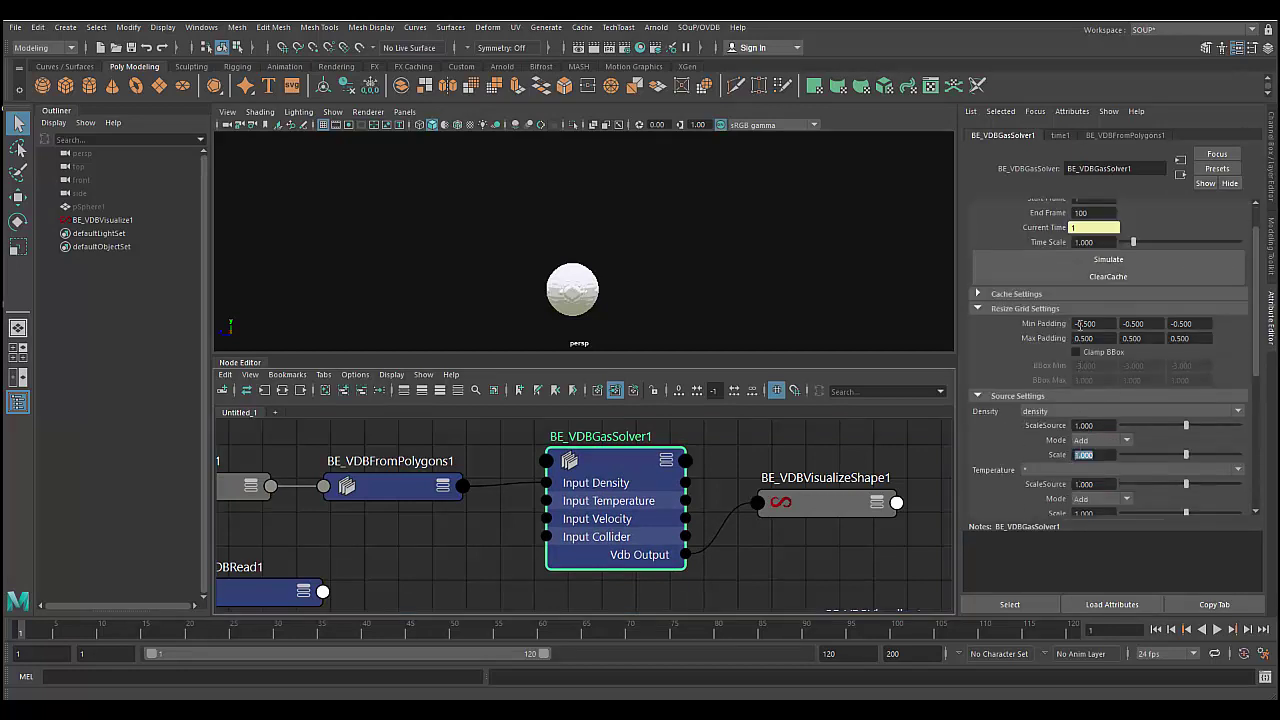
{"action": "scroll", "coordinate": [1085, 242], "scroll_direction": "up", "scroll_amount": 1}
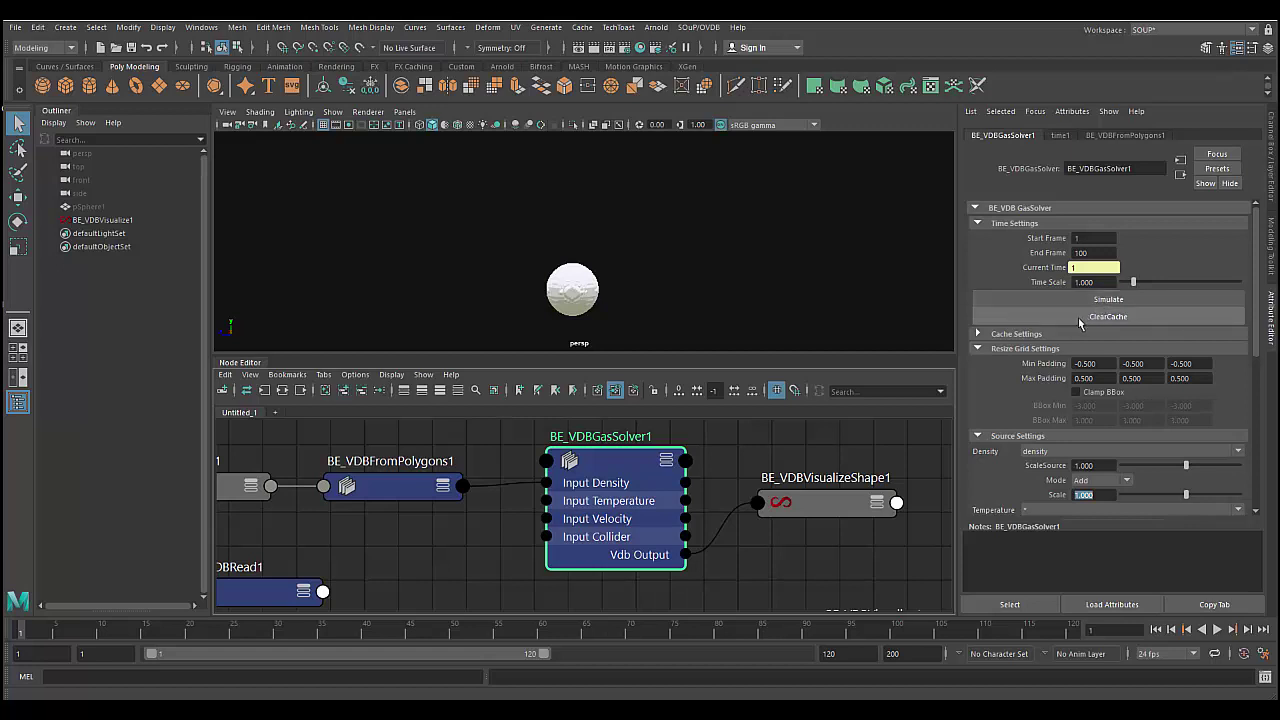
{"action": "left_click", "coordinate": [1066, 332]}
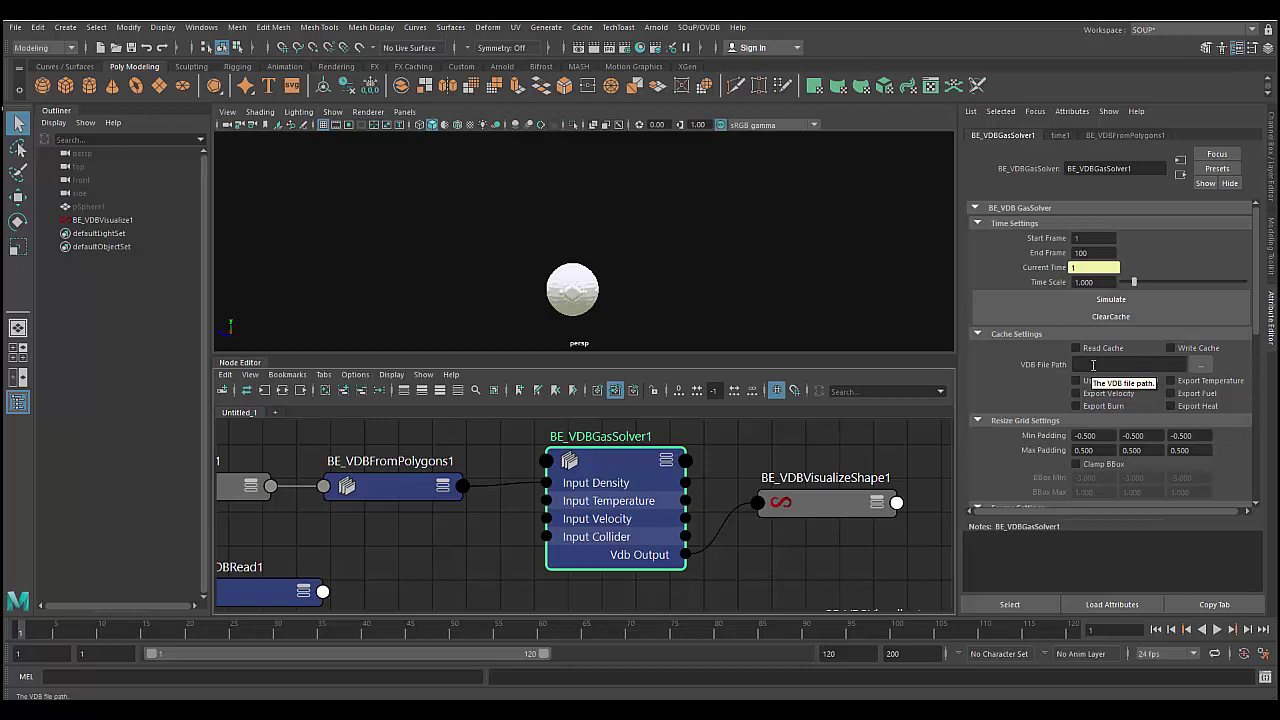
Nudge BE_VDBVisualizeShape1 and BE_VDBGasSolver1 into a tidy line
{"action": "left_click_drag", "start_coordinate": [837, 511], "coordinate": [850, 477]}
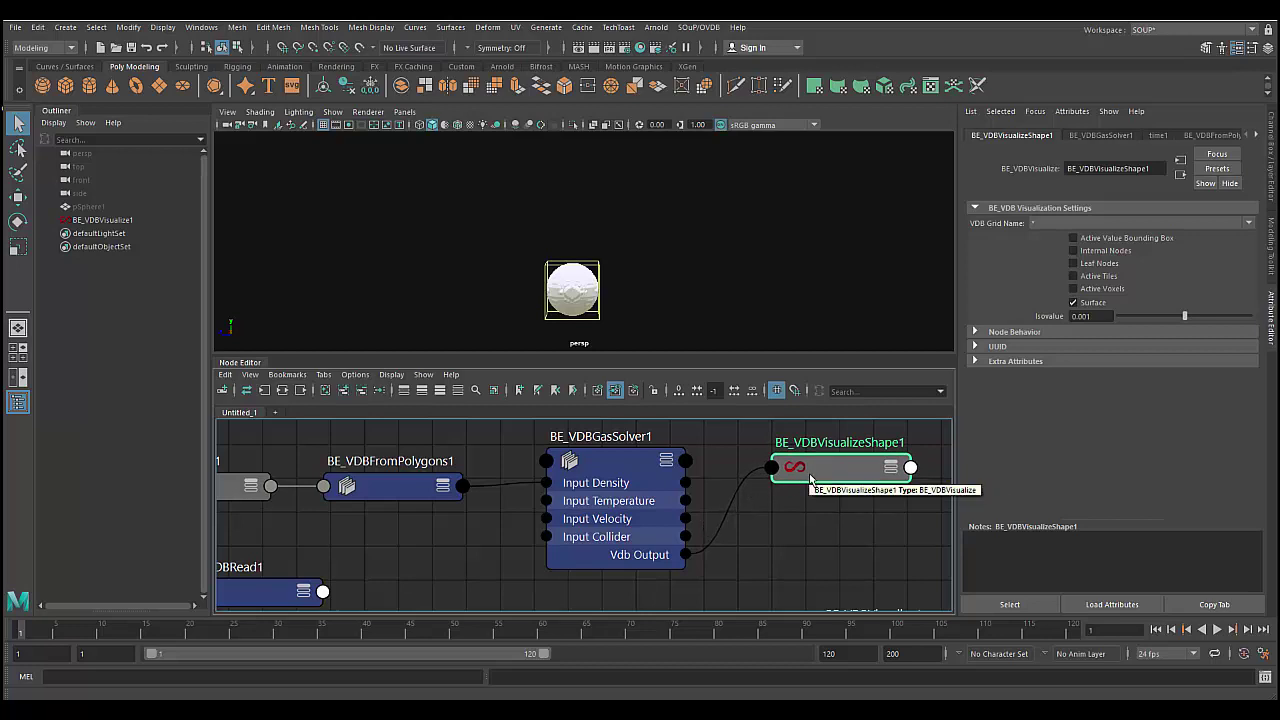
{"action": "left_click_drag", "start_coordinate": [834, 476], "coordinate": [808, 462]}
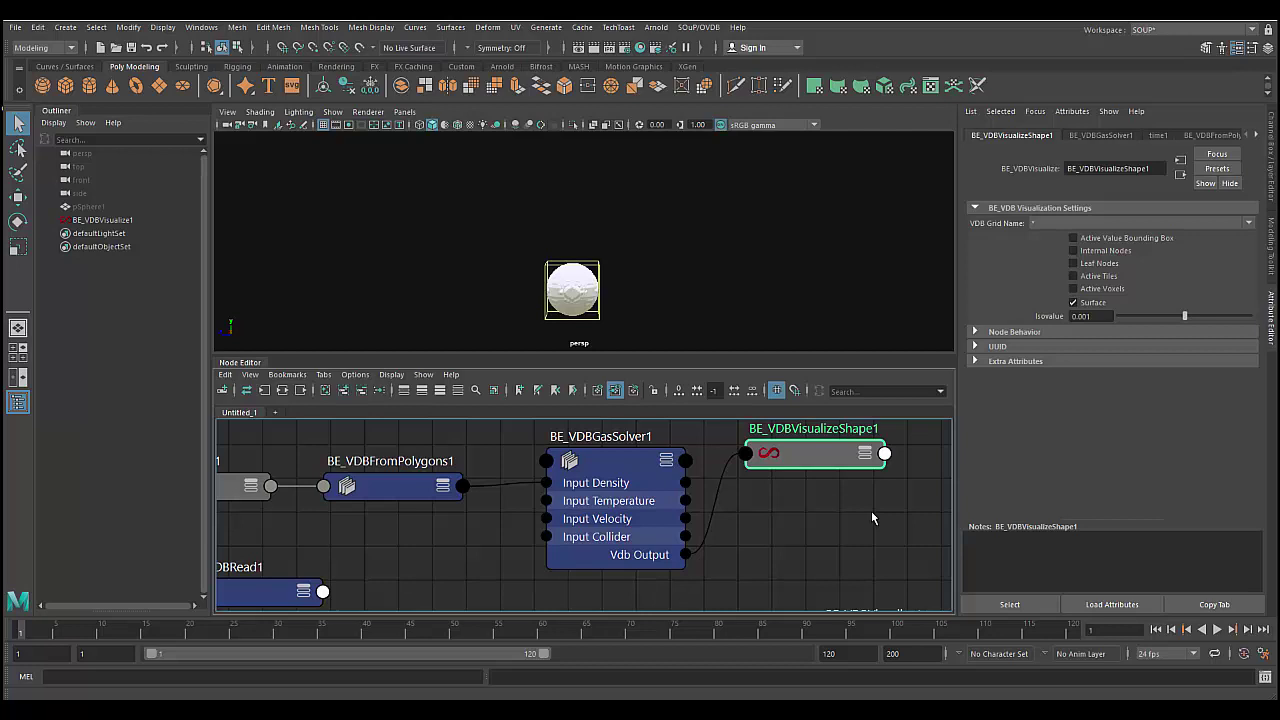
{"action": "left_click_drag", "start_coordinate": [824, 461], "coordinate": [834, 459]}
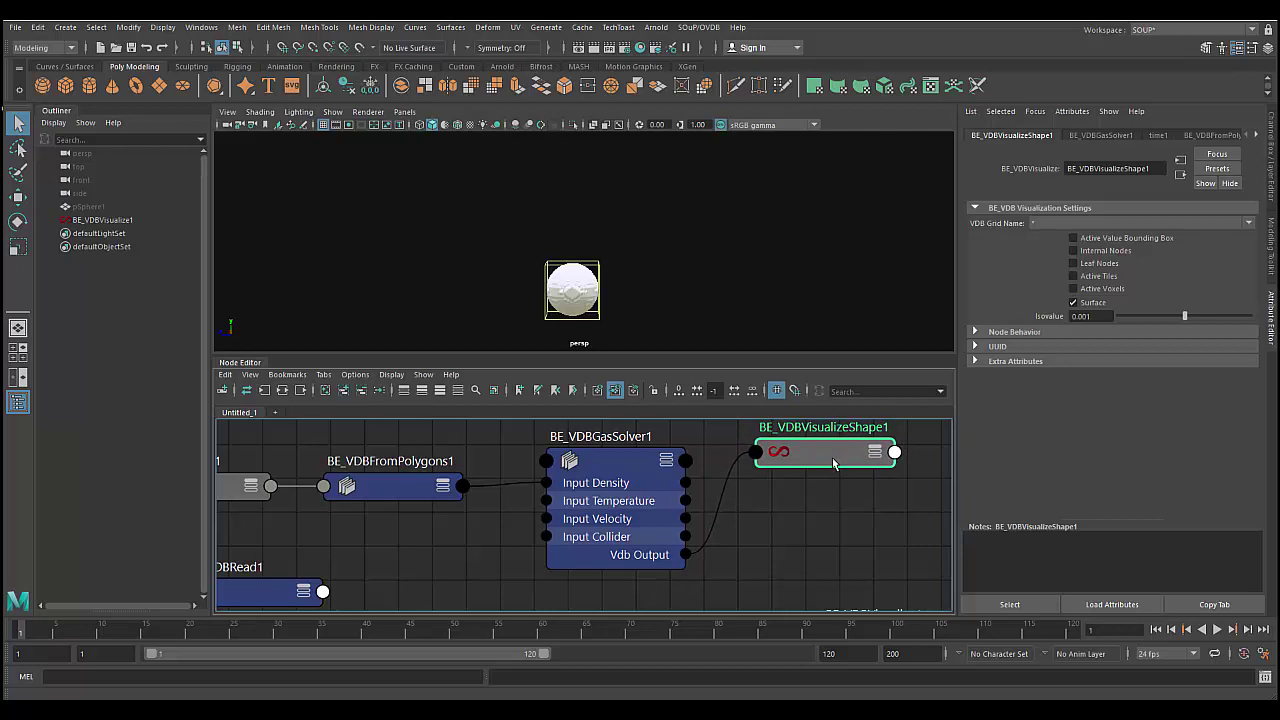
{"action": "left_click_drag", "start_coordinate": [608, 459], "coordinate": [598, 454]}
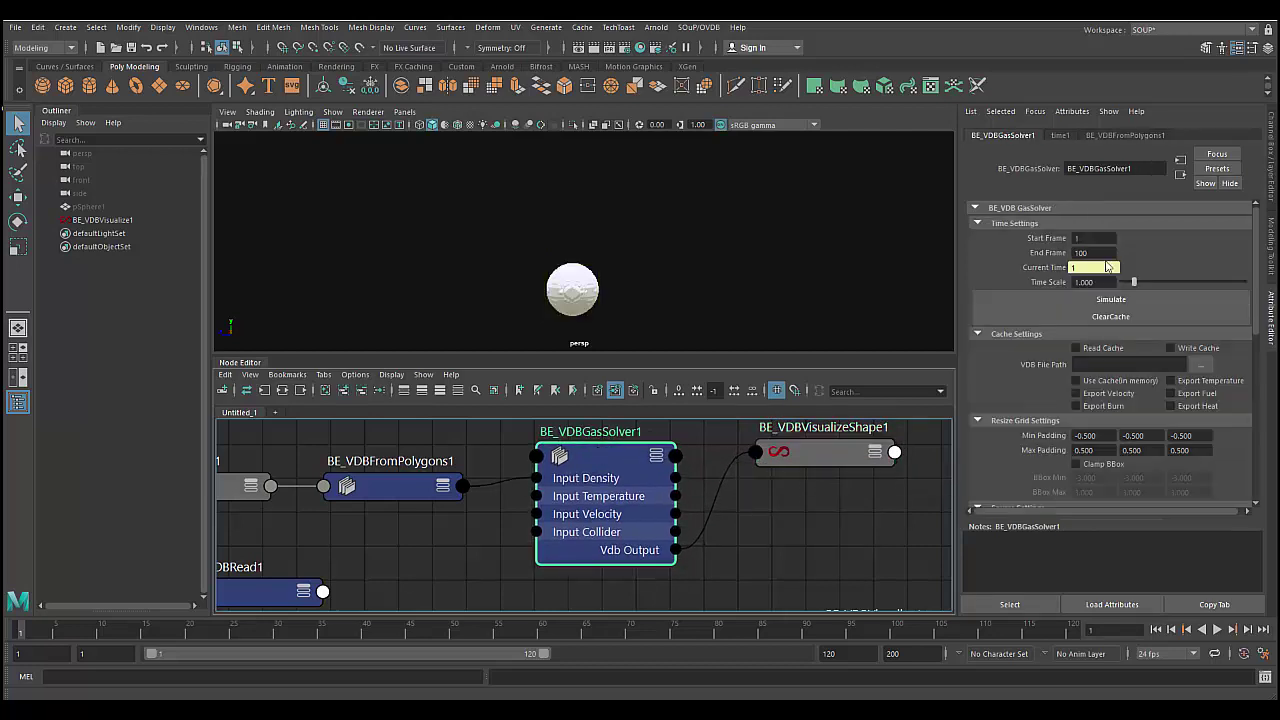
{"action": "left_click", "coordinate": [1030, 337]}
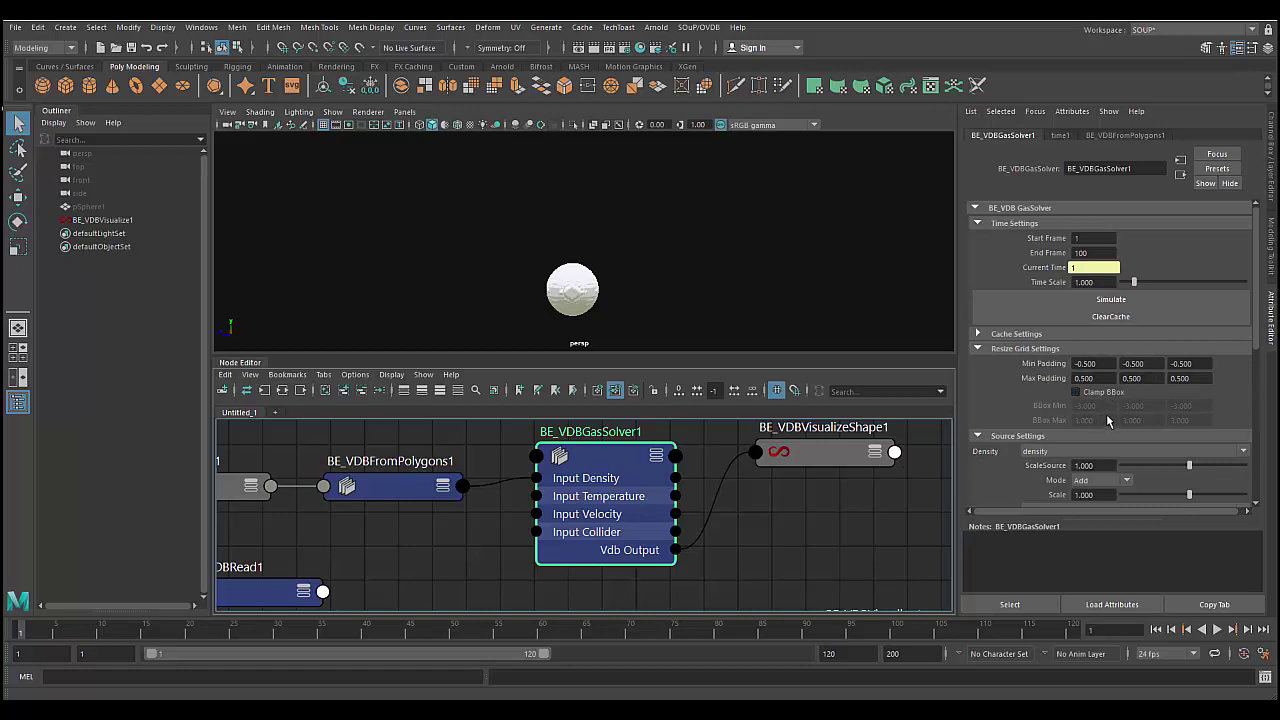
{"action": "scroll", "coordinate": [1106, 414], "scroll_direction": "down", "scroll_amount": 1}
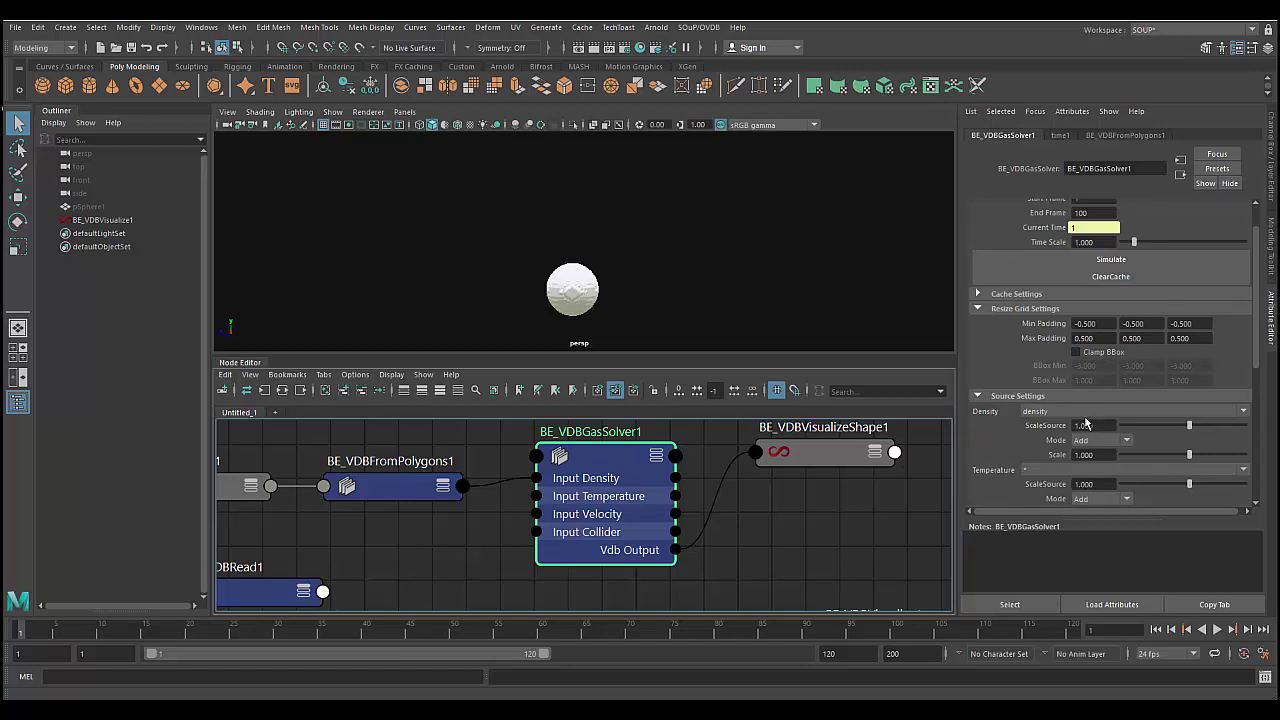
{"action": "scroll", "coordinate": [1019, 410], "scroll_direction": "down", "scroll_amount": 2}
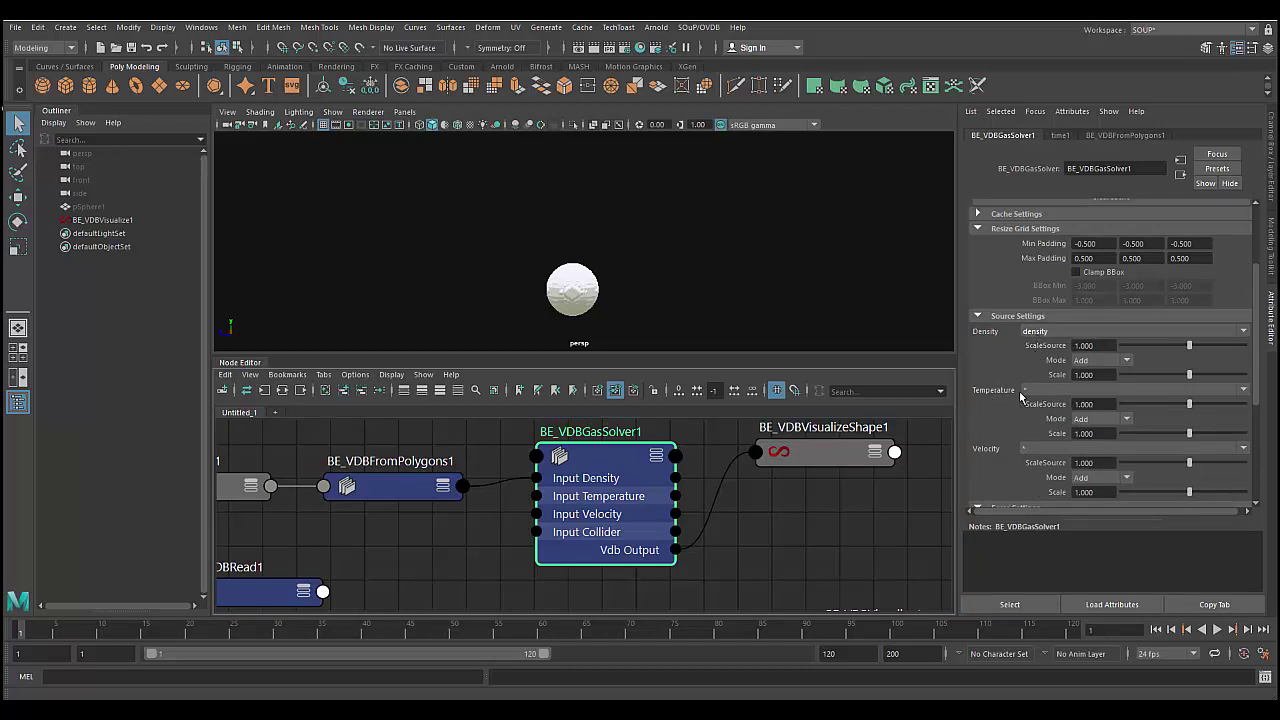
{"action": "scroll", "coordinate": [1005, 433], "scroll_direction": "down", "scroll_amount": 1}
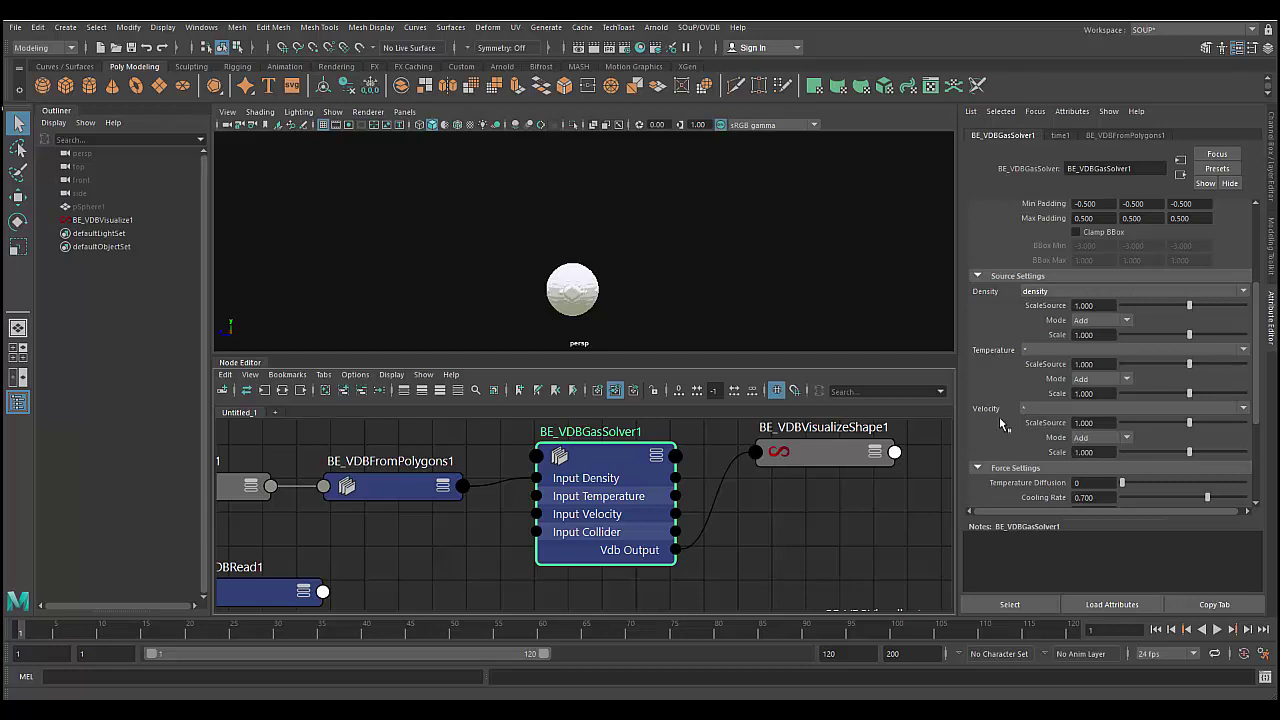
{"action": "scroll", "coordinate": [1002, 425], "scroll_direction": "down", "scroll_amount": 2}
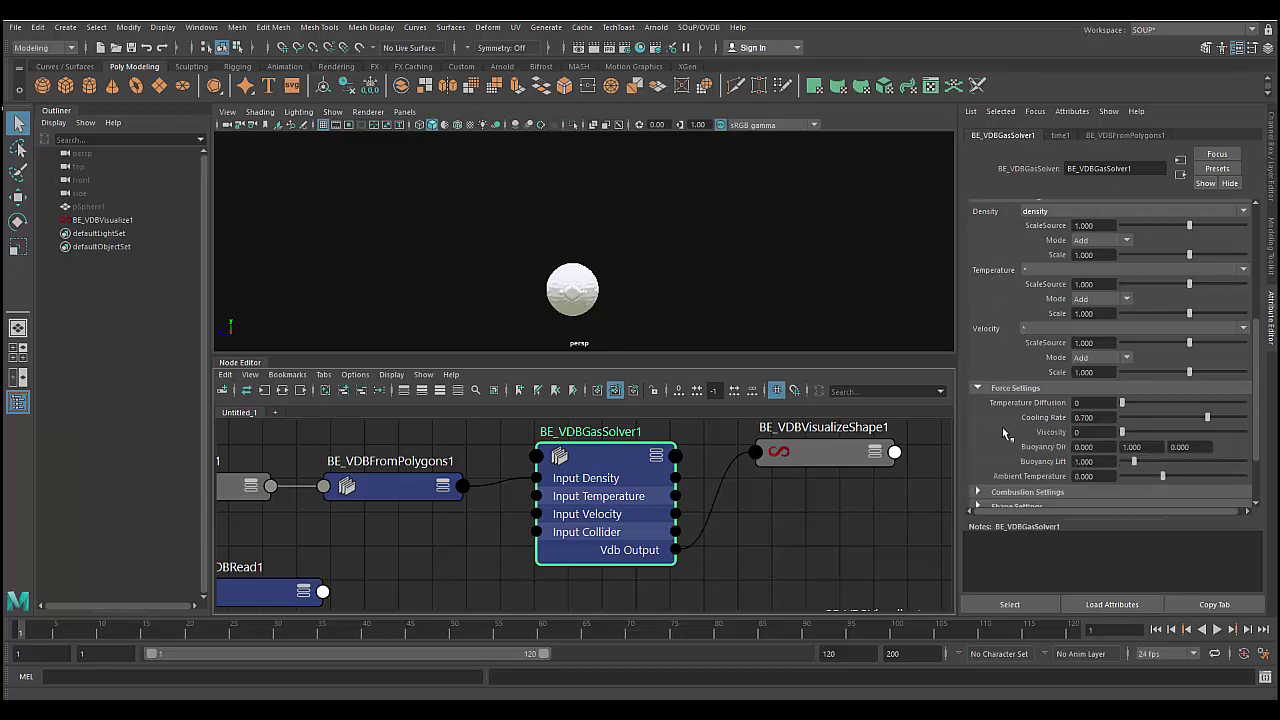
{"action": "scroll", "coordinate": [1002, 427], "scroll_direction": "down", "scroll_amount": 2}
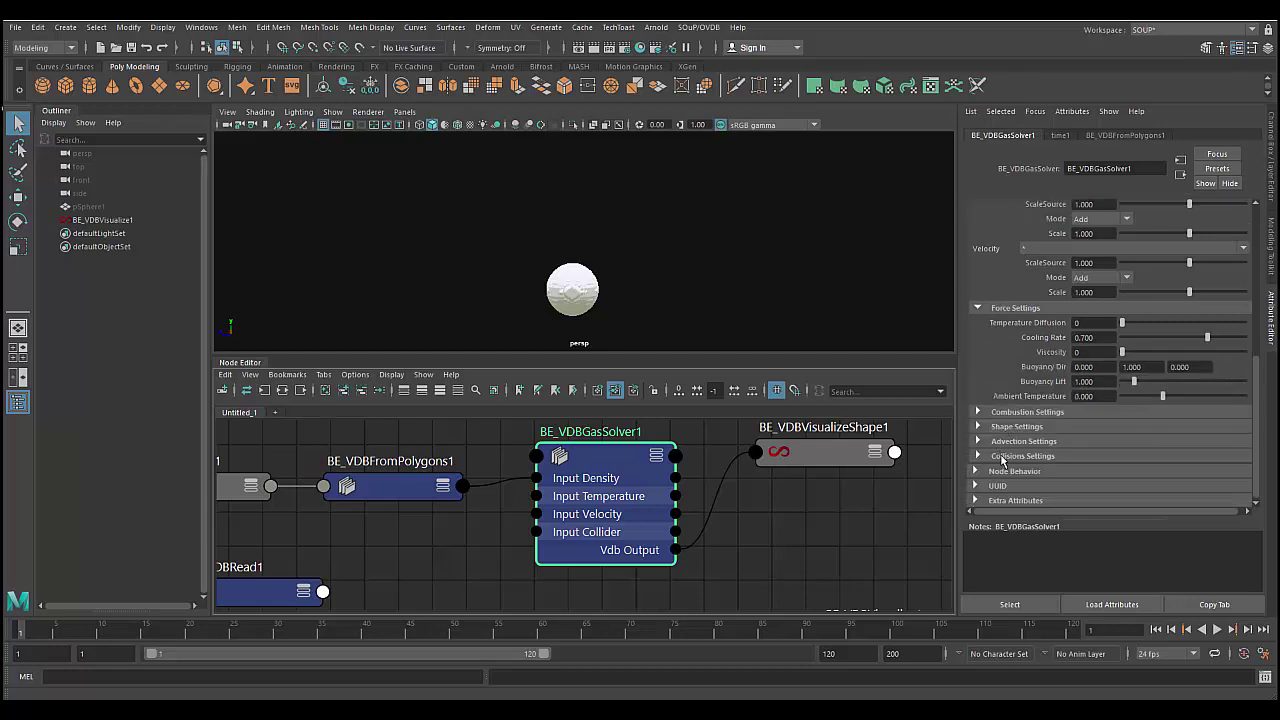
{"action": "left_click", "coordinate": [1008, 457]}
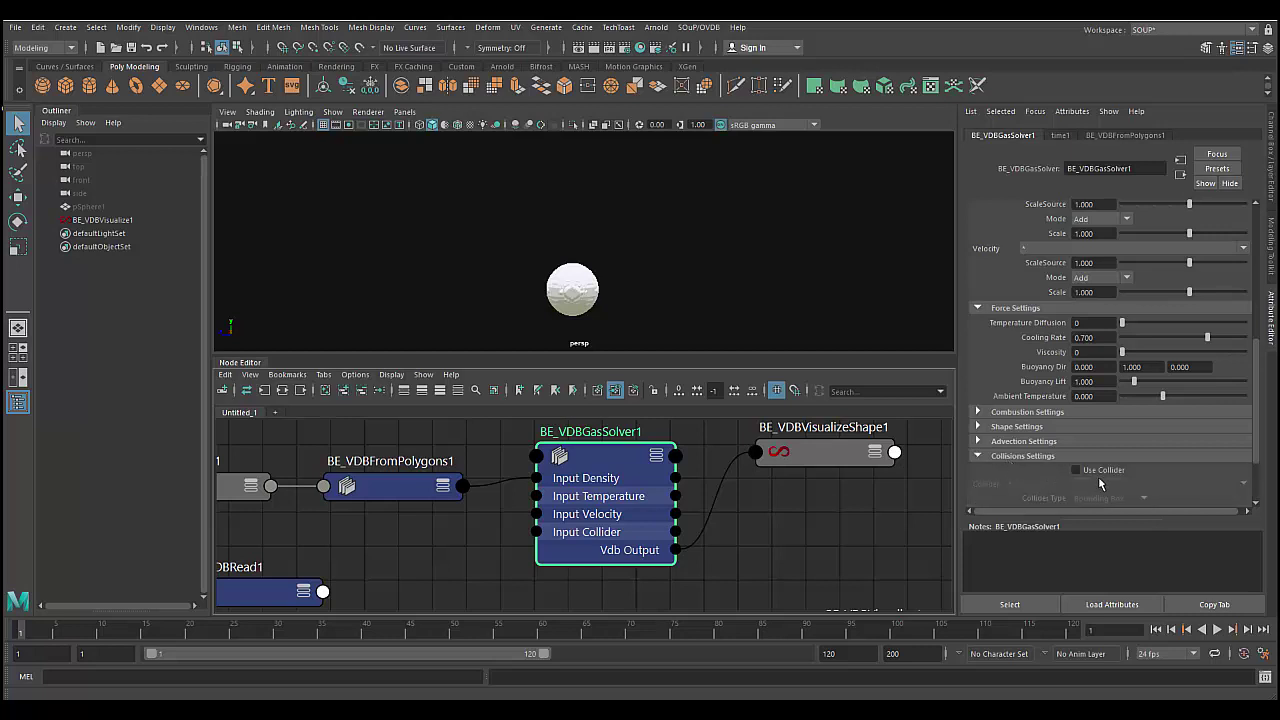
{"action": "left_click", "coordinate": [1033, 457]}
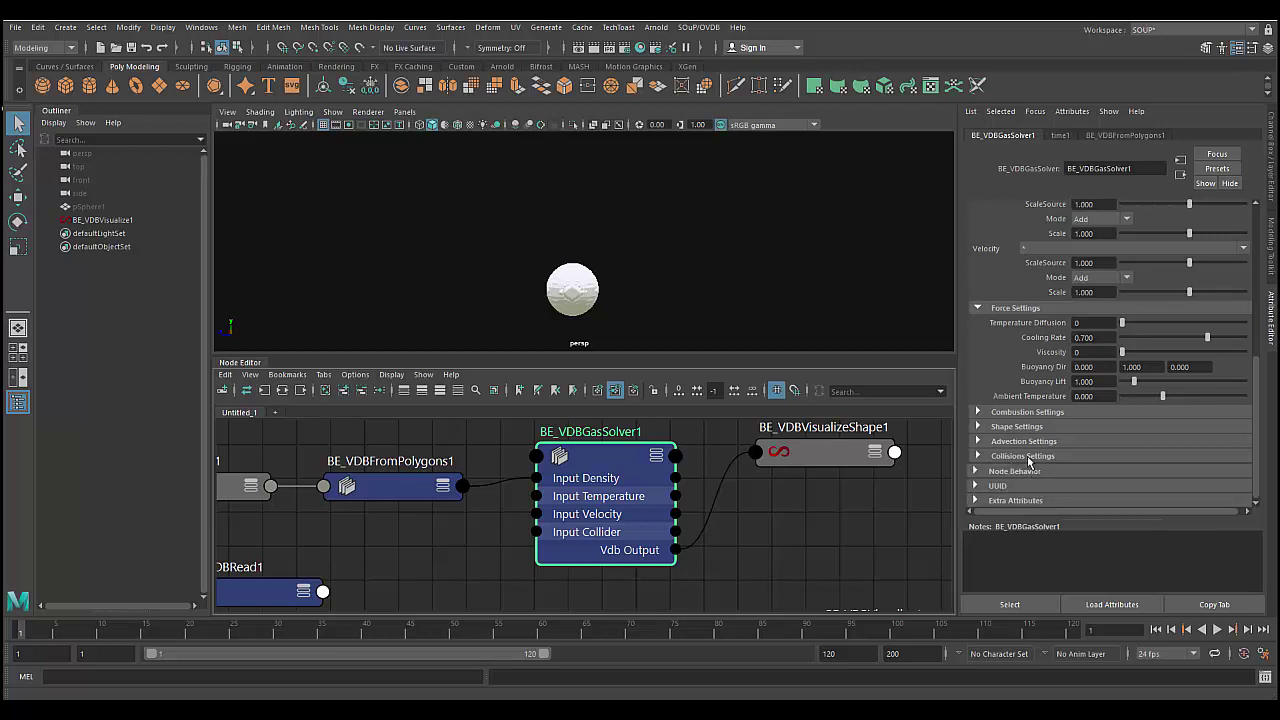
{"action": "scroll", "coordinate": [1038, 452], "scroll_direction": "up", "scroll_amount": 1}
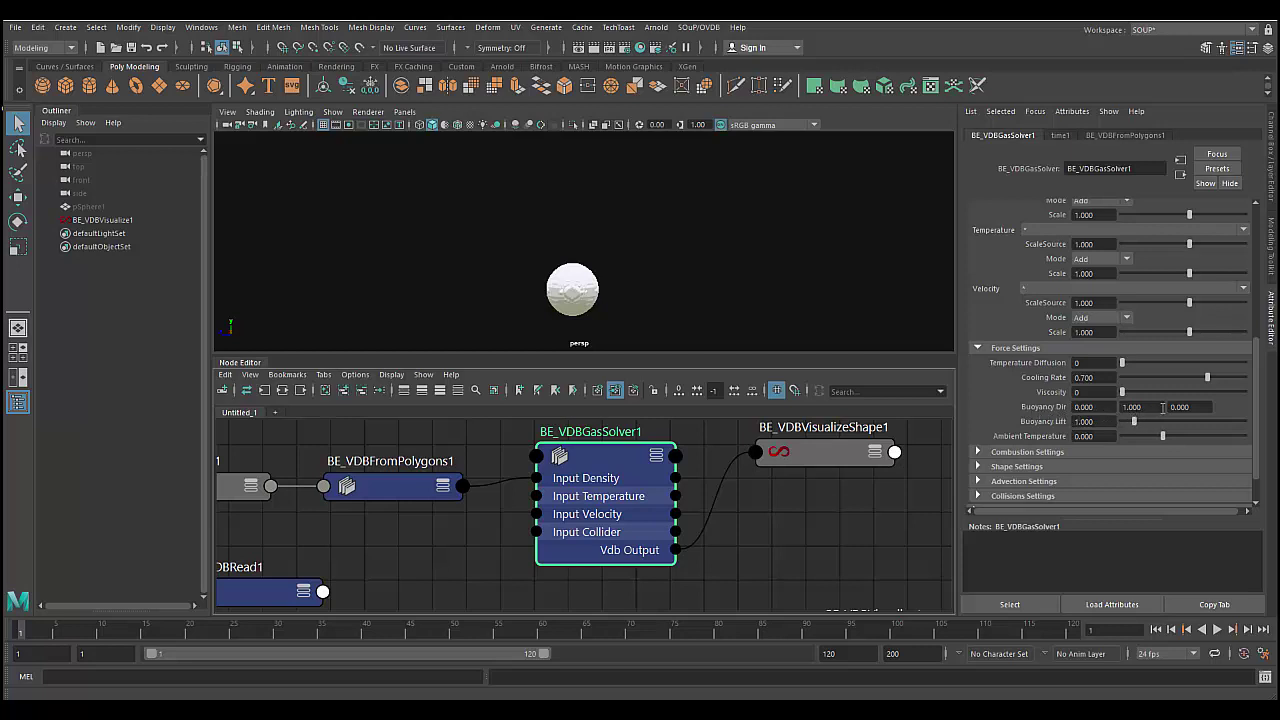
Set the gas solver's Buoyancy Dir to 1, 0, 0
{"action": "left_click", "coordinate": [1162, 407]}
{"action": "left_click_drag", "start_coordinate": [1162, 407], "coordinate": [1110, 408]}
{"action": "mouse_move", "coordinate": [740, 310]}
{"action": "left_mouse_down", "text": "alt"}
{"action": "mouse_move", "coordinate": [632, 314]}
{"action": "mouse_move", "coordinate": [947, 322]}
{"action": "mouse_move", "coordinate": [863, 331]}
{"action": "mouse_move", "coordinate": [903, 340]}
{"action": "left_mouse_up", "text": "alt"}
{"action": "left_click_drag", "start_coordinate": [773, 320], "coordinate": [775, 336], "text": "alt"}
{"action": "left_click", "coordinate": [1100, 406]}
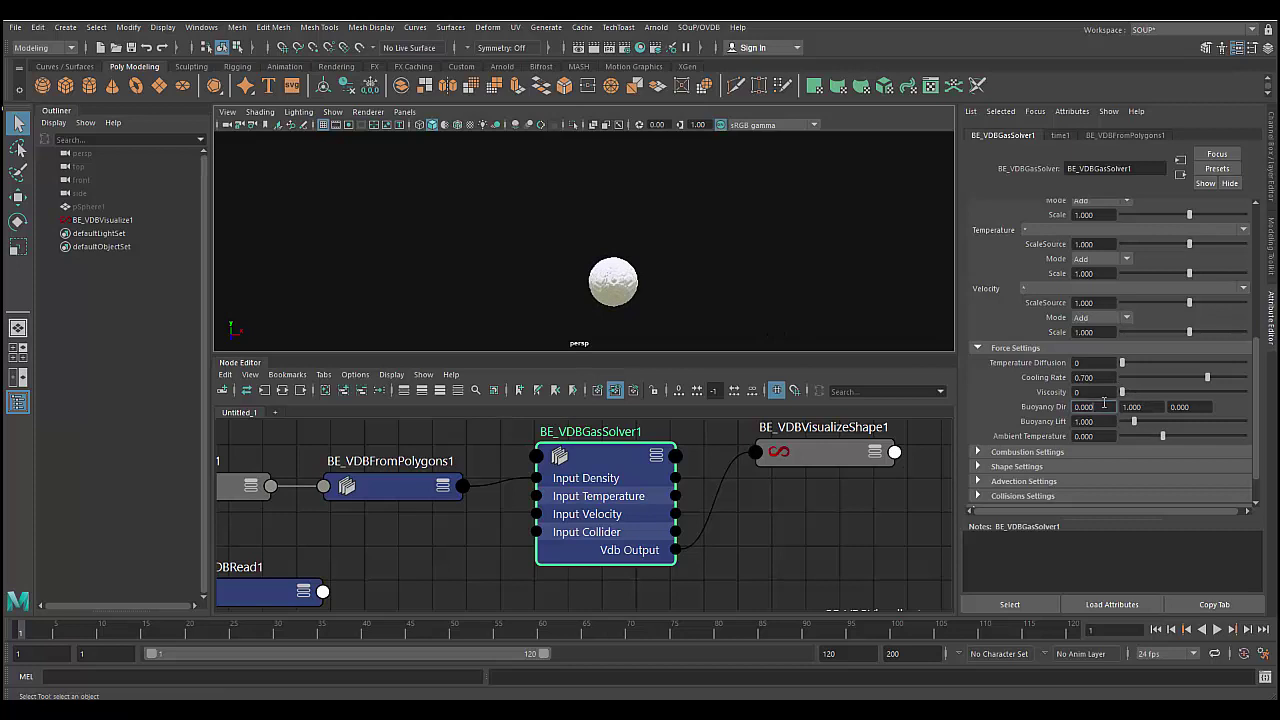
{"action": "type", "text": "1"}
{"action": "key", "text": "Return"}
{"action": "scroll", "coordinate": [1040, 412], "scroll_direction": "up", "scroll_amount": 2}
{"action": "key", "text": "Tab"}
{"action": "type", "text": "0"}
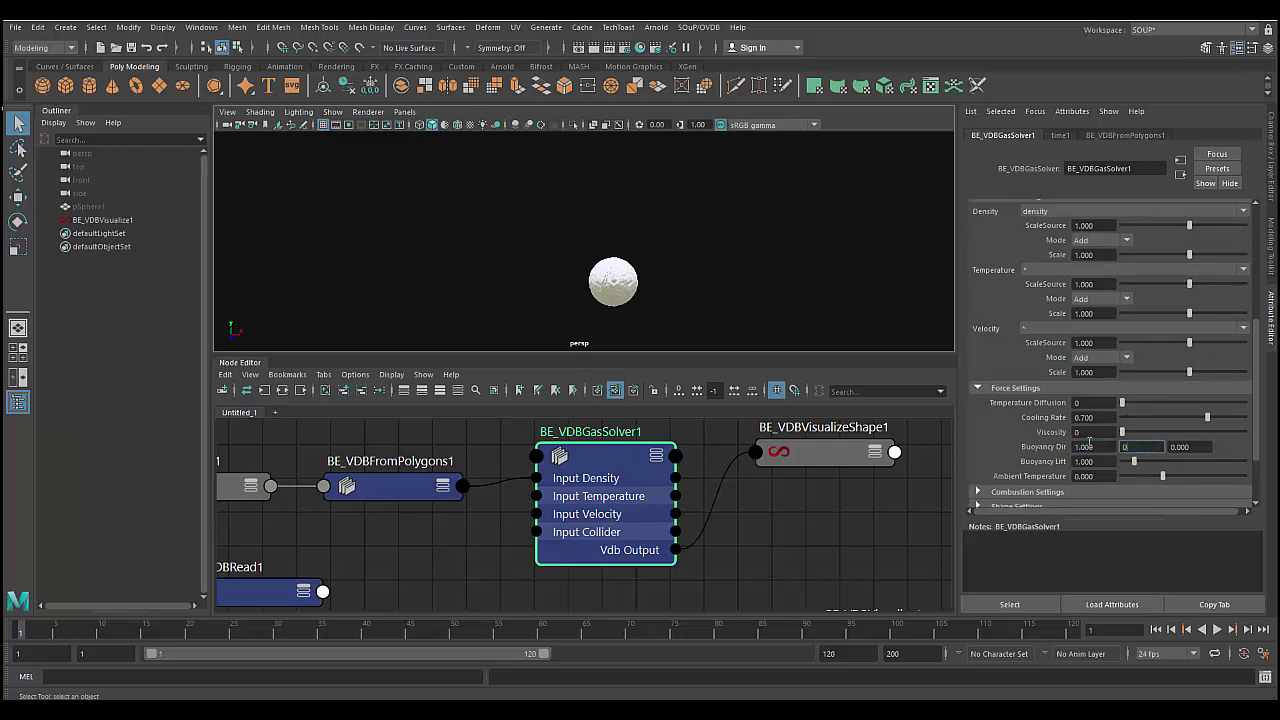
{"action": "key", "text": "Return"}
Set Buoyancy Lift to 5.220 and Ambient Temperature to 0.500, then play the simulation
{"action": "left_click", "coordinate": [1179, 463]}
{"action": "left_click", "coordinate": [1131, 477]}
{"action": "left_click", "coordinate": [1094, 476]}
{"action": "type", "text": "0.5"}
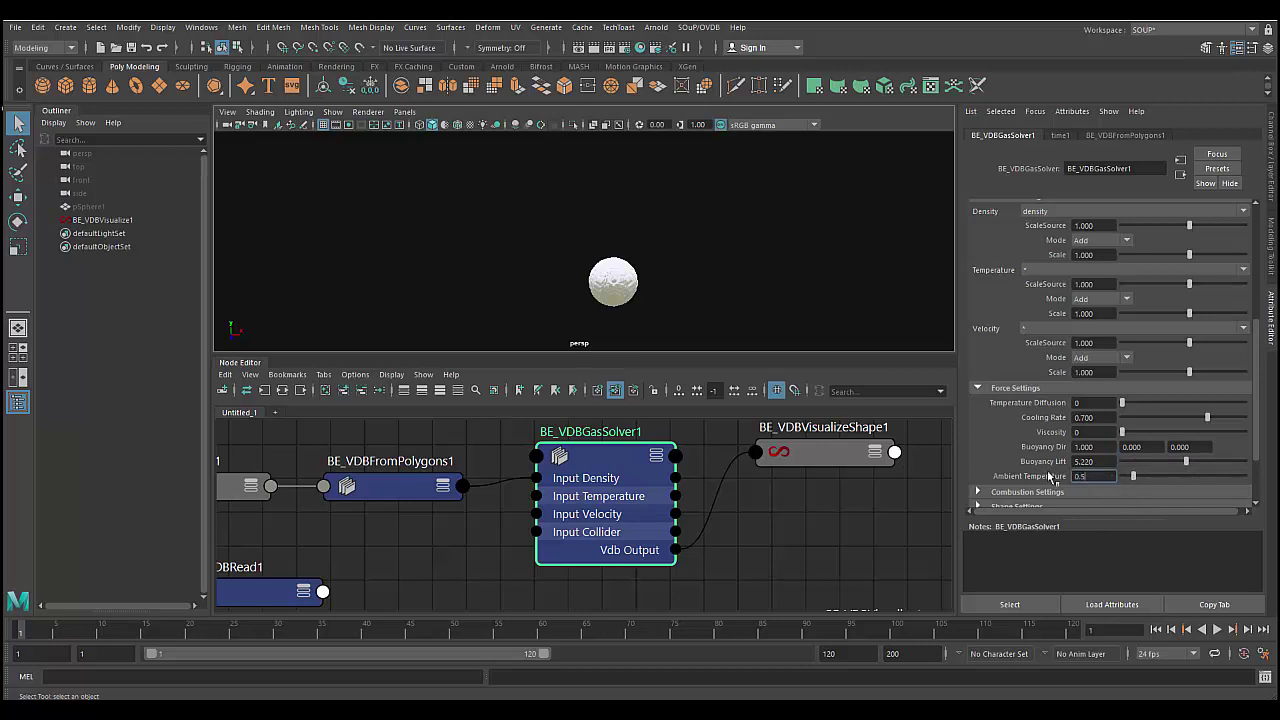
{"action": "key", "text": "Return"}
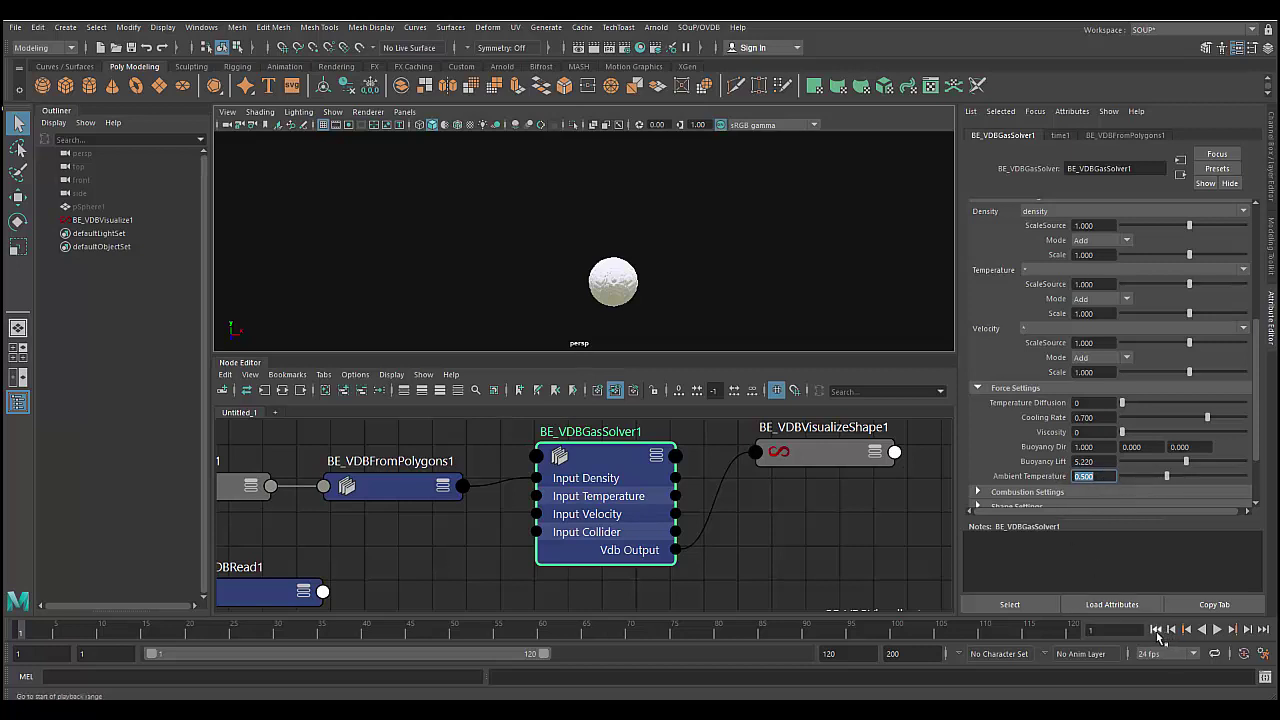
{"action": "left_click", "coordinate": [1217, 629]}
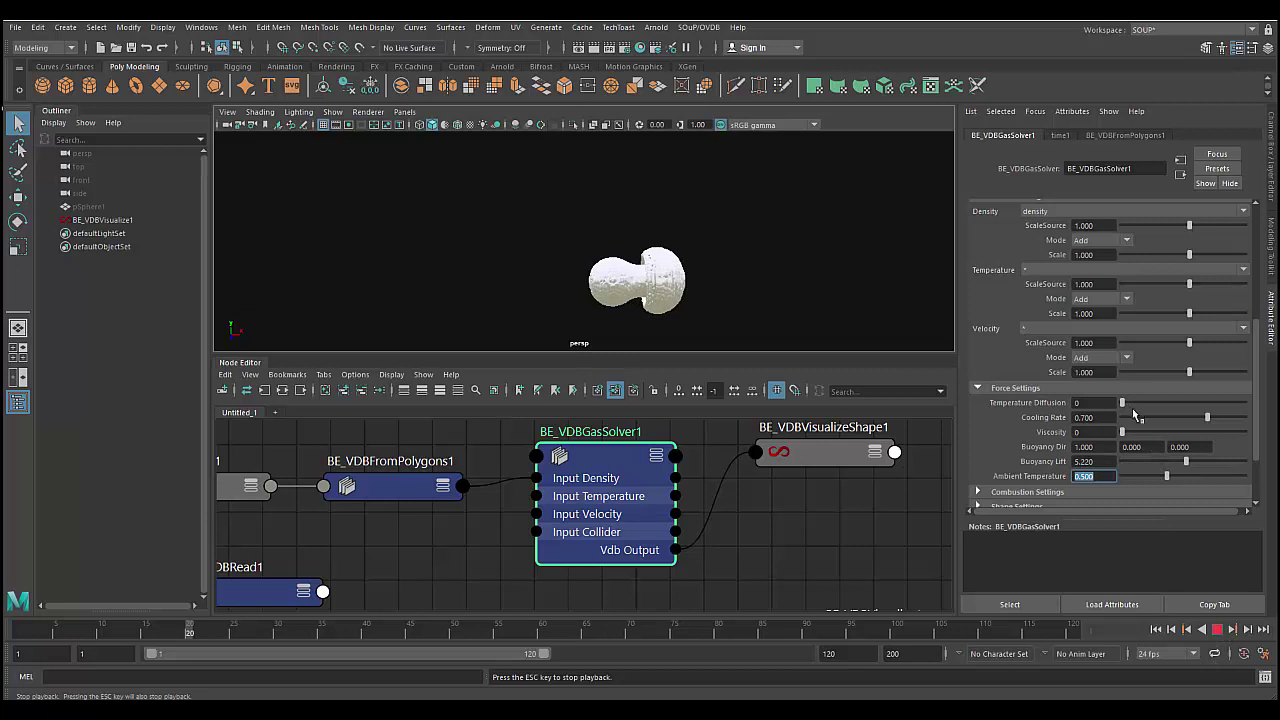
Stop playback at frame 20 and enable combustion in the solver's Shape Settings
{"action": "key", "text": "Escape"}
{"action": "scroll", "coordinate": [1131, 410], "scroll_direction": "down", "scroll_amount": 3}
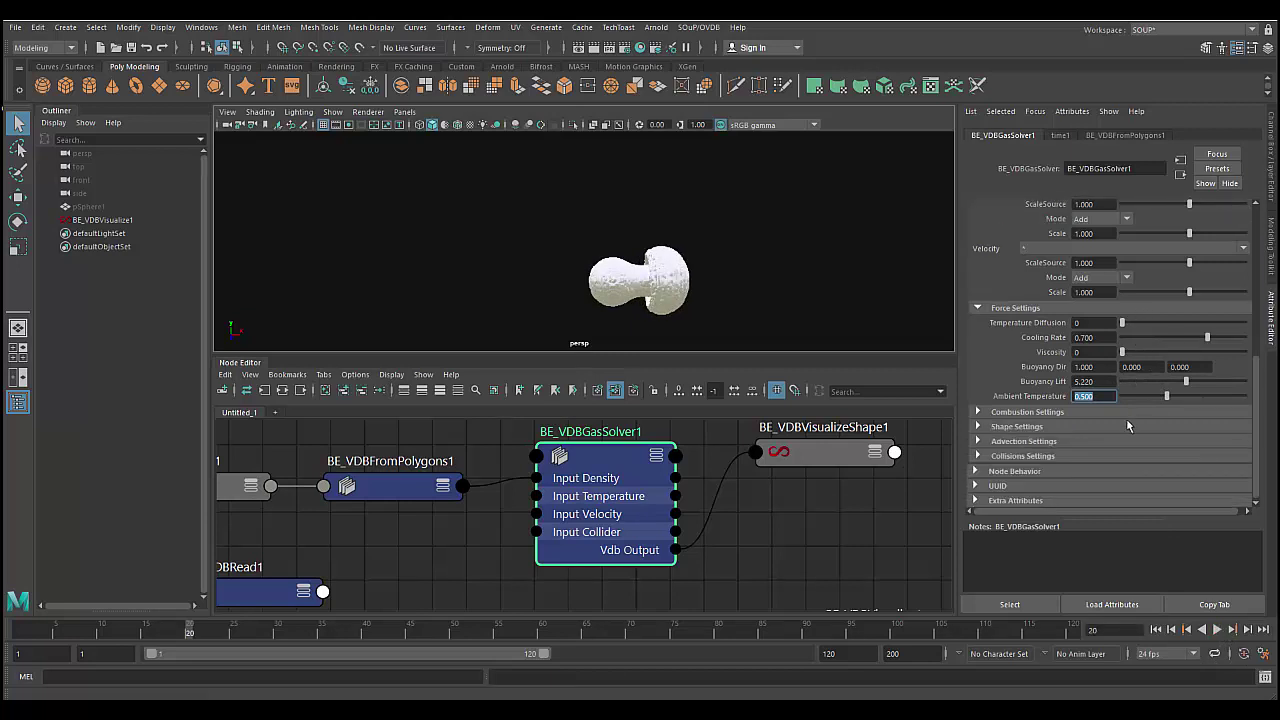
{"action": "left_click", "coordinate": [1063, 428]}
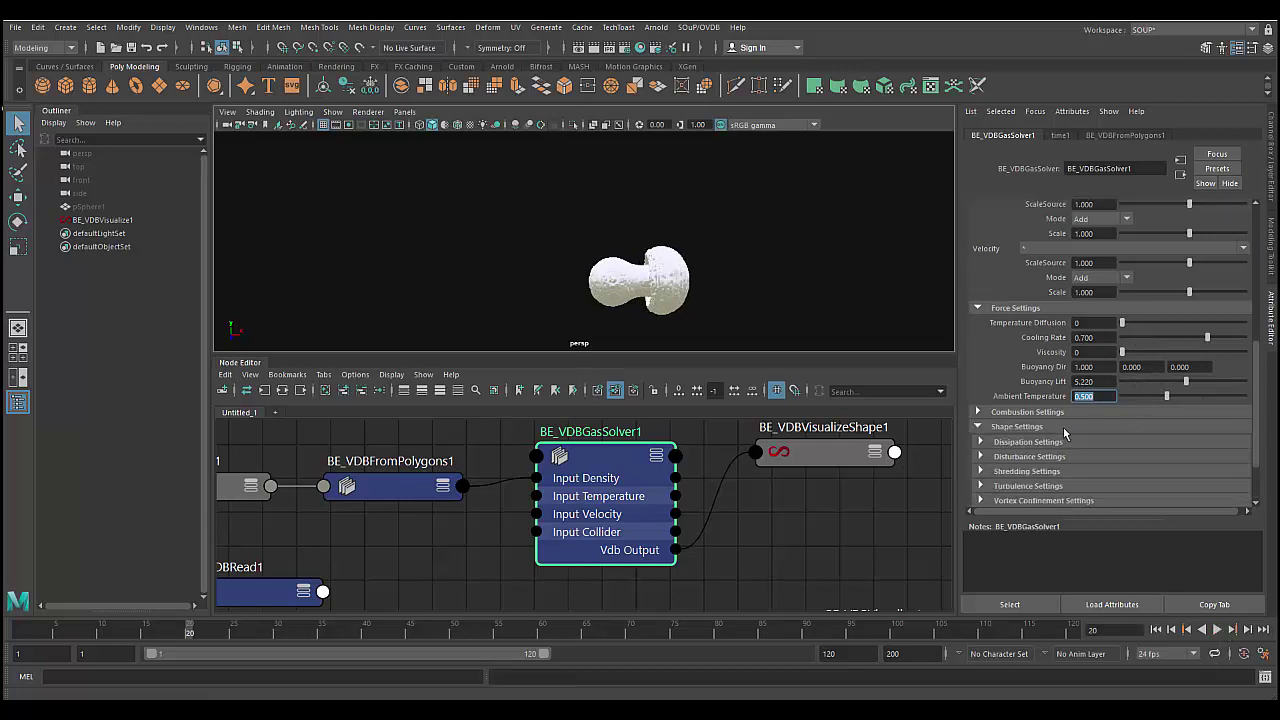
{"action": "left_click", "coordinate": [1048, 412]}
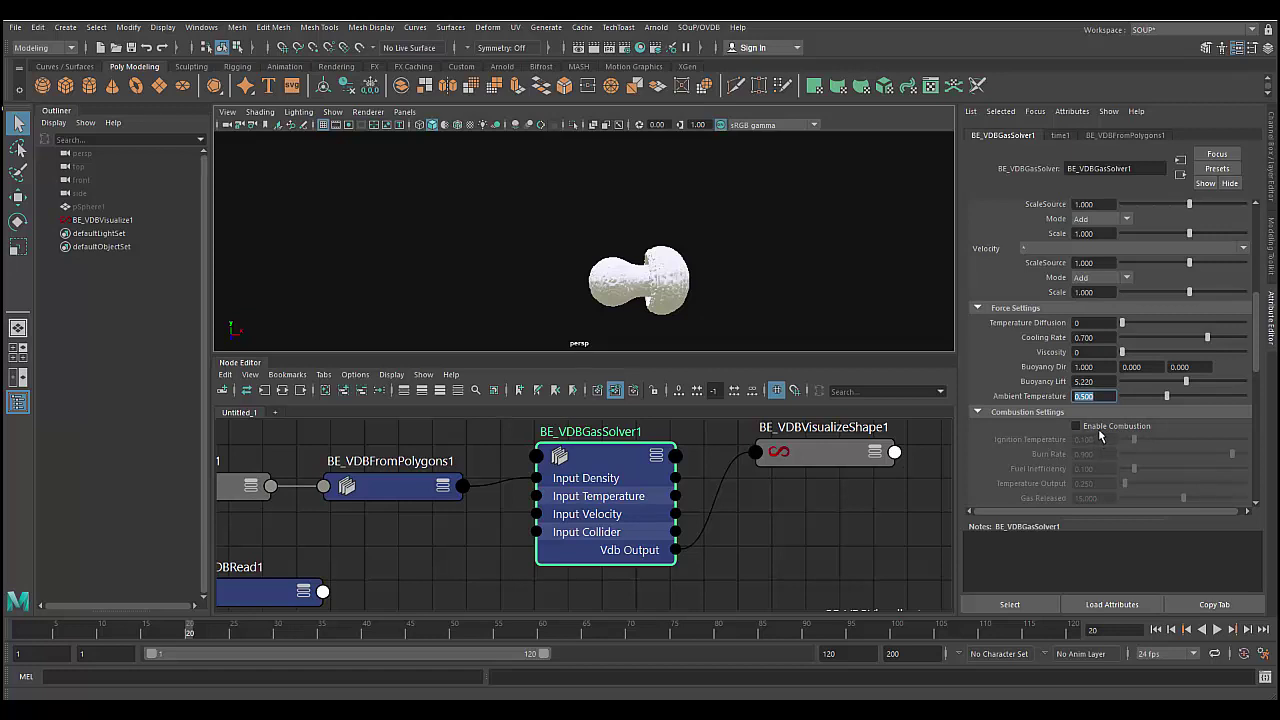
{"action": "left_click", "coordinate": [1102, 431]}
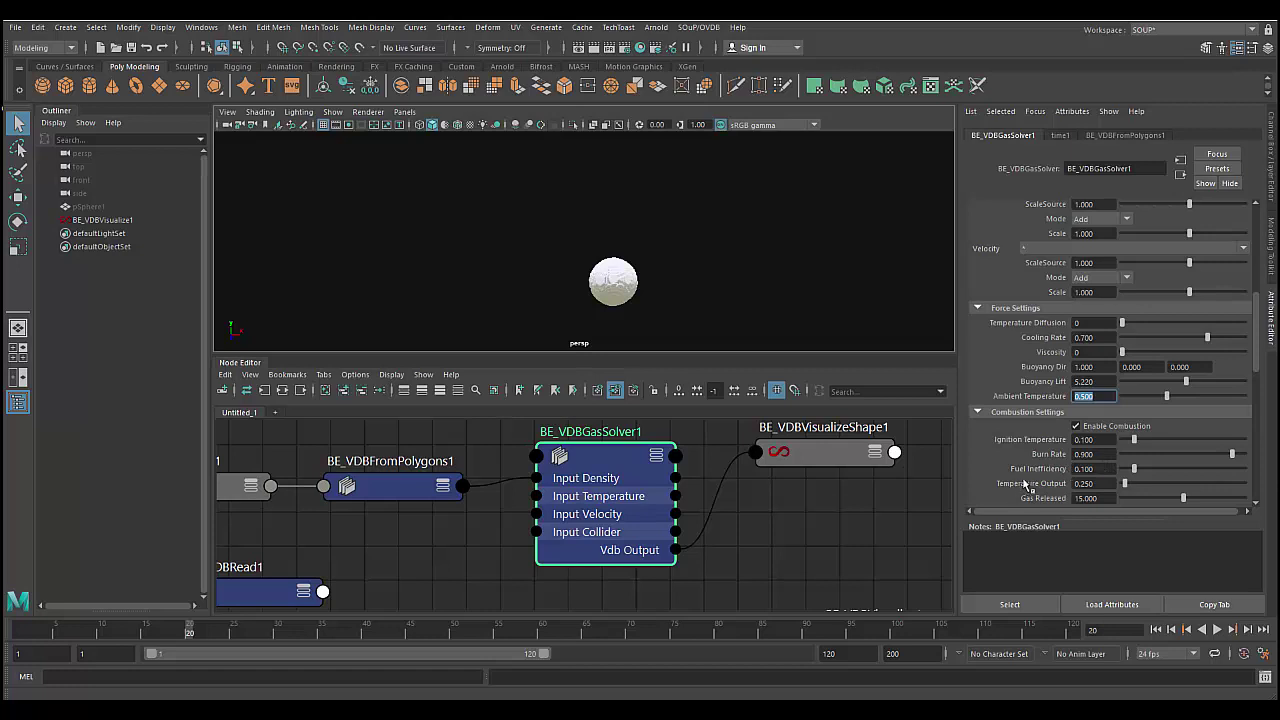
Review the combustion and smoke settings and collapse the Cooling Field Ramp
{"action": "scroll", "coordinate": [1060, 490], "scroll_direction": "down", "scroll_amount": 2}
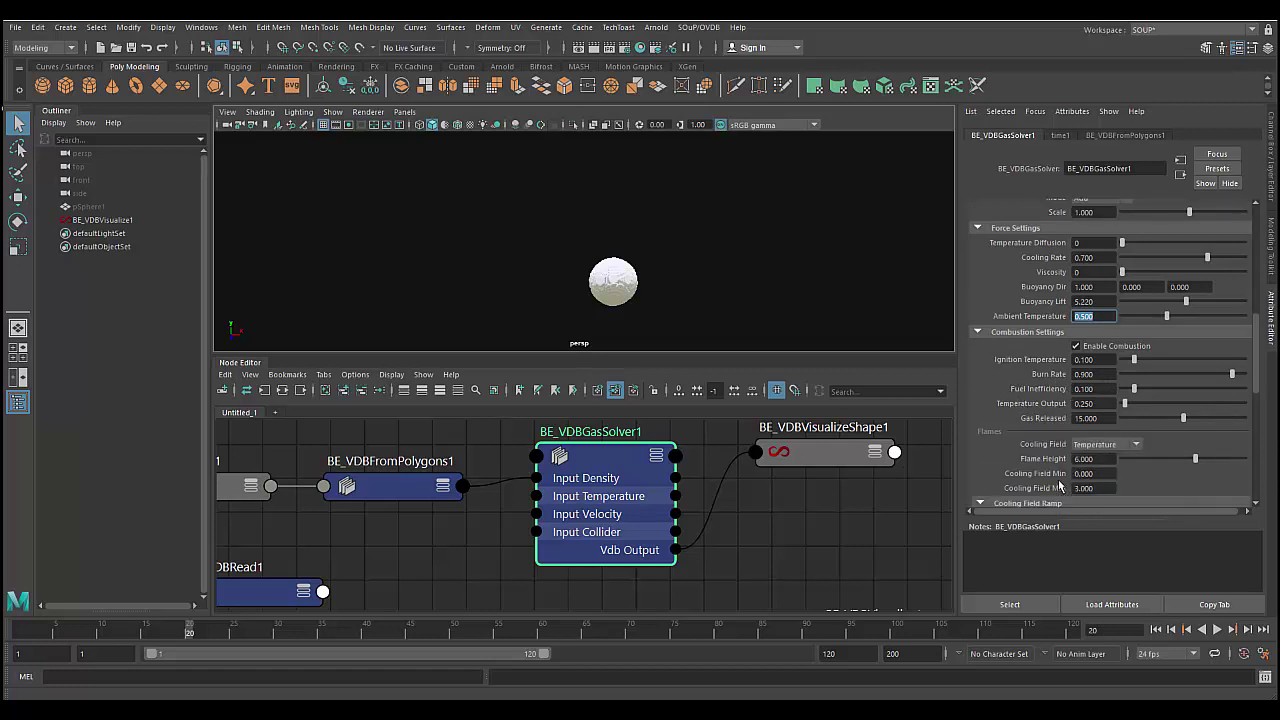
{"action": "scroll", "coordinate": [1060, 486], "scroll_direction": "down", "scroll_amount": 3}
{"action": "scroll", "coordinate": [1058, 479], "scroll_direction": "down", "scroll_amount": 1}
{"action": "scroll", "coordinate": [1054, 462], "scroll_direction": "down", "scroll_amount": 1}
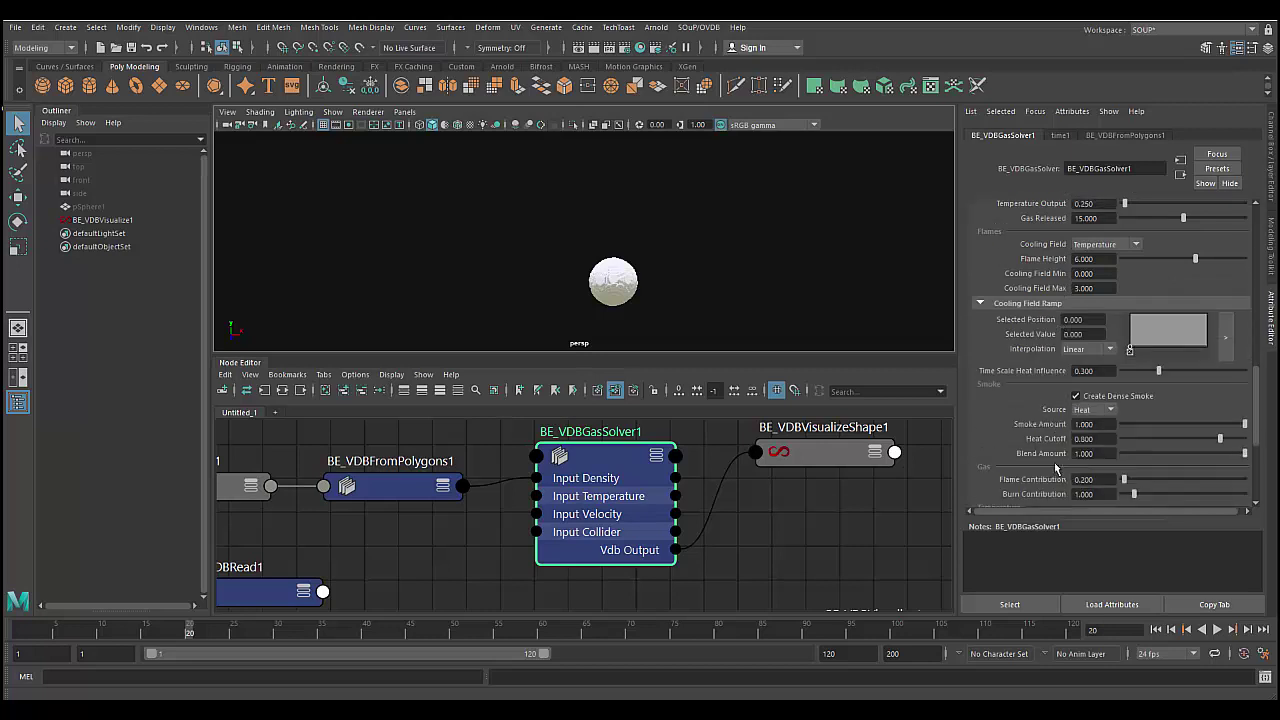
{"action": "scroll", "coordinate": [1054, 462], "scroll_direction": "up", "scroll_amount": 2}
{"action": "scroll", "coordinate": [1054, 462], "scroll_direction": "up", "scroll_amount": 1}
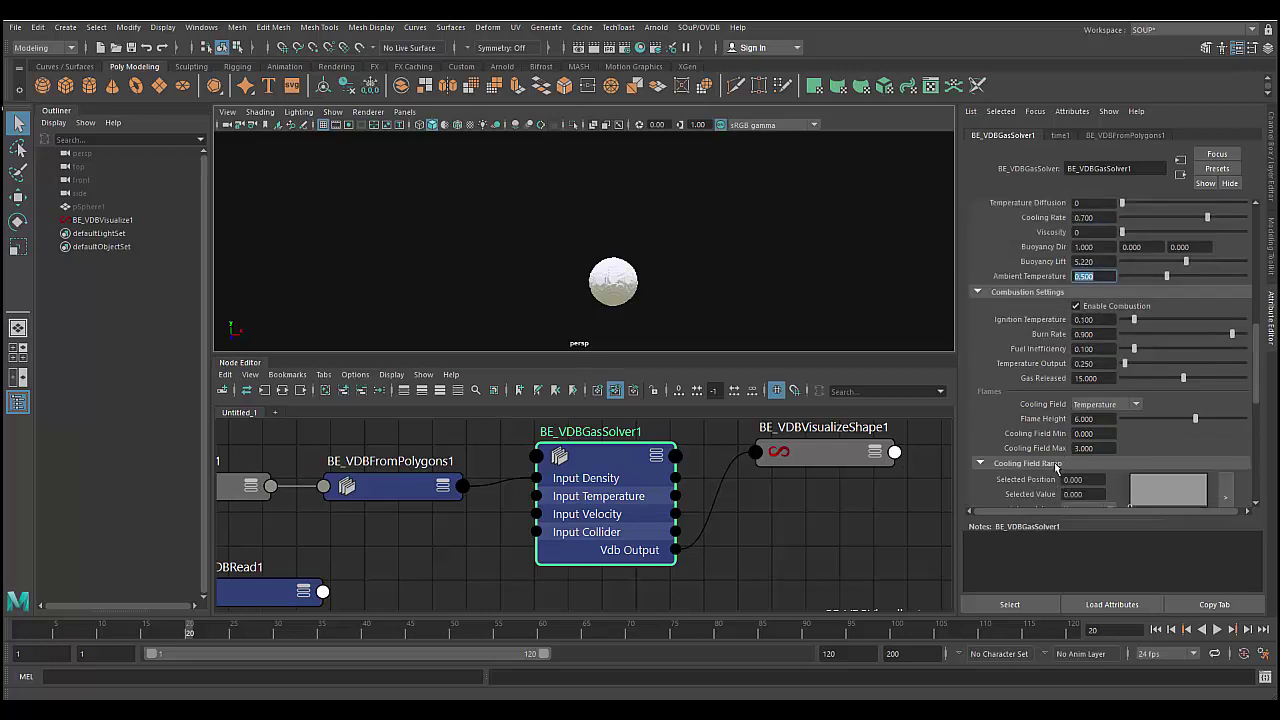
{"action": "scroll", "coordinate": [1054, 462], "scroll_direction": "up", "scroll_amount": 2}
{"action": "scroll", "coordinate": [1054, 460], "scroll_direction": "down", "scroll_amount": 1}
{"action": "scroll", "coordinate": [1053, 457], "scroll_direction": "down", "scroll_amount": 2}
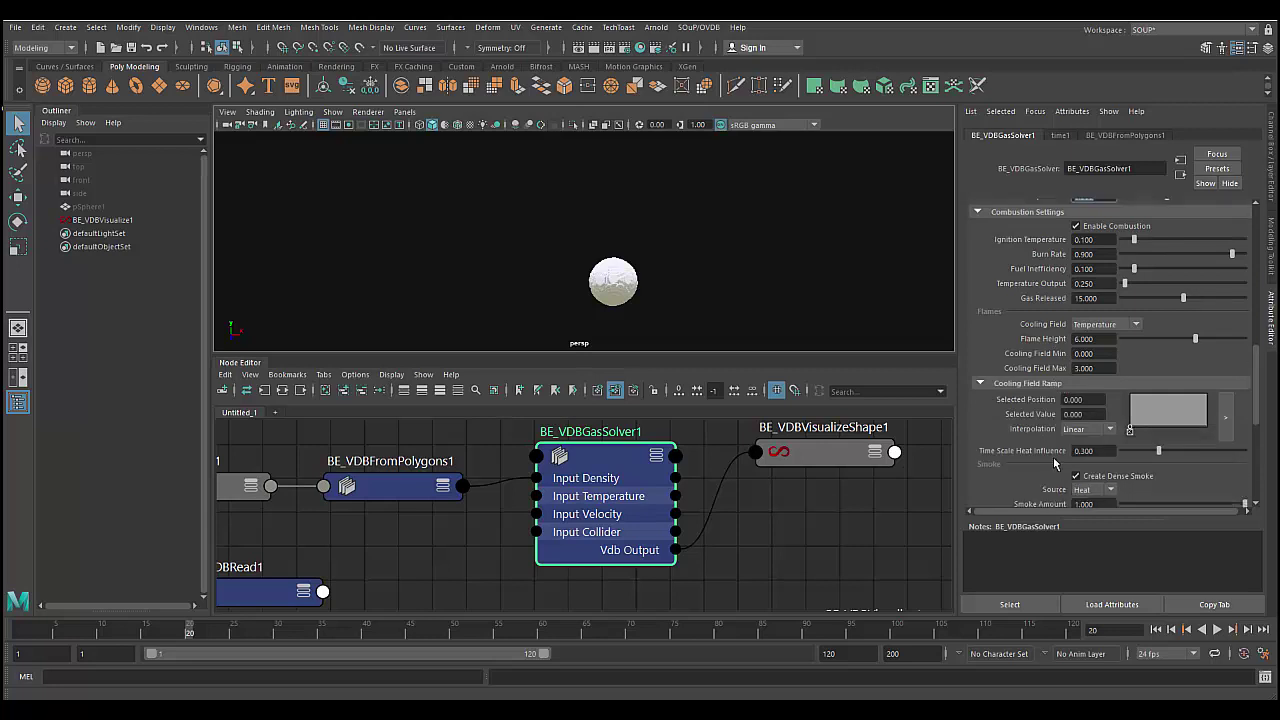
{"action": "left_click", "coordinate": [1040, 386]}
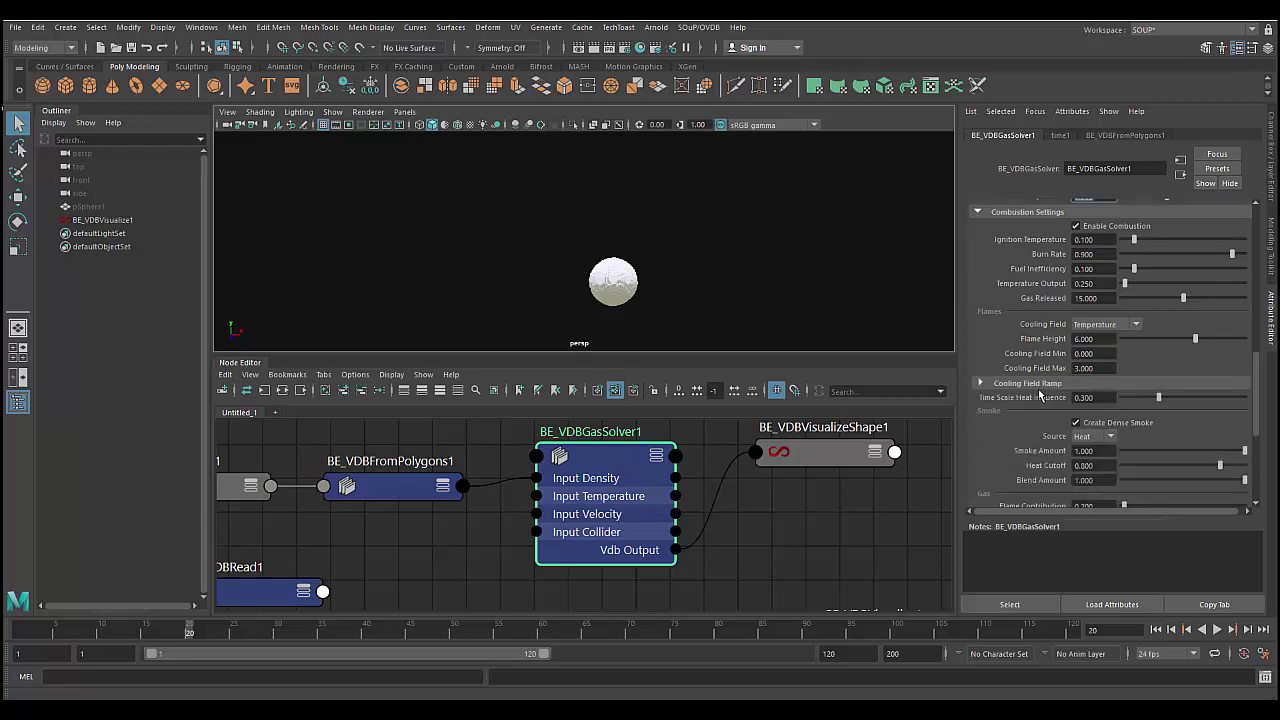
{"action": "scroll", "coordinate": [1022, 458], "scroll_direction": "down", "scroll_amount": 2}
{"action": "scroll", "coordinate": [1022, 458], "scroll_direction": "down", "scroll_amount": 2}
{"action": "scroll", "coordinate": [1024, 454], "scroll_direction": "down", "scroll_amount": 1}
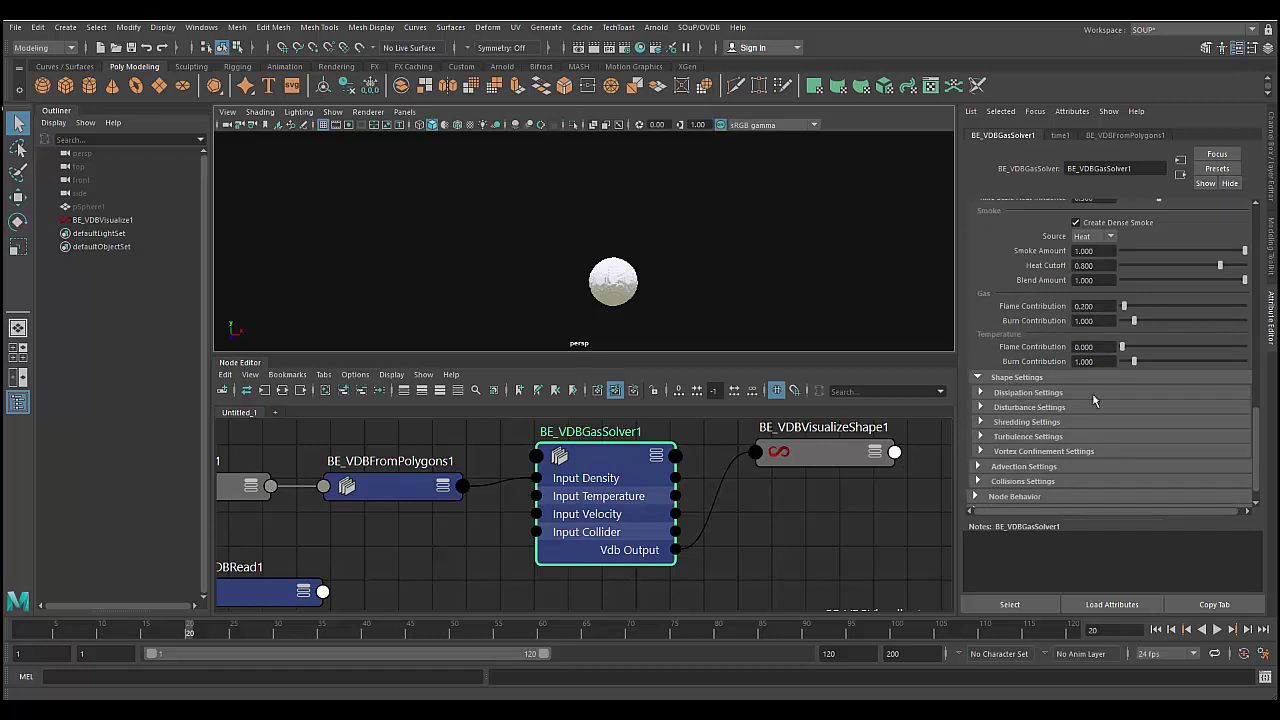
Enable turbulence with scale 3.621 and swirl size 3.218, then replay from frame 1
{"action": "left_click", "coordinate": [1030, 437]}
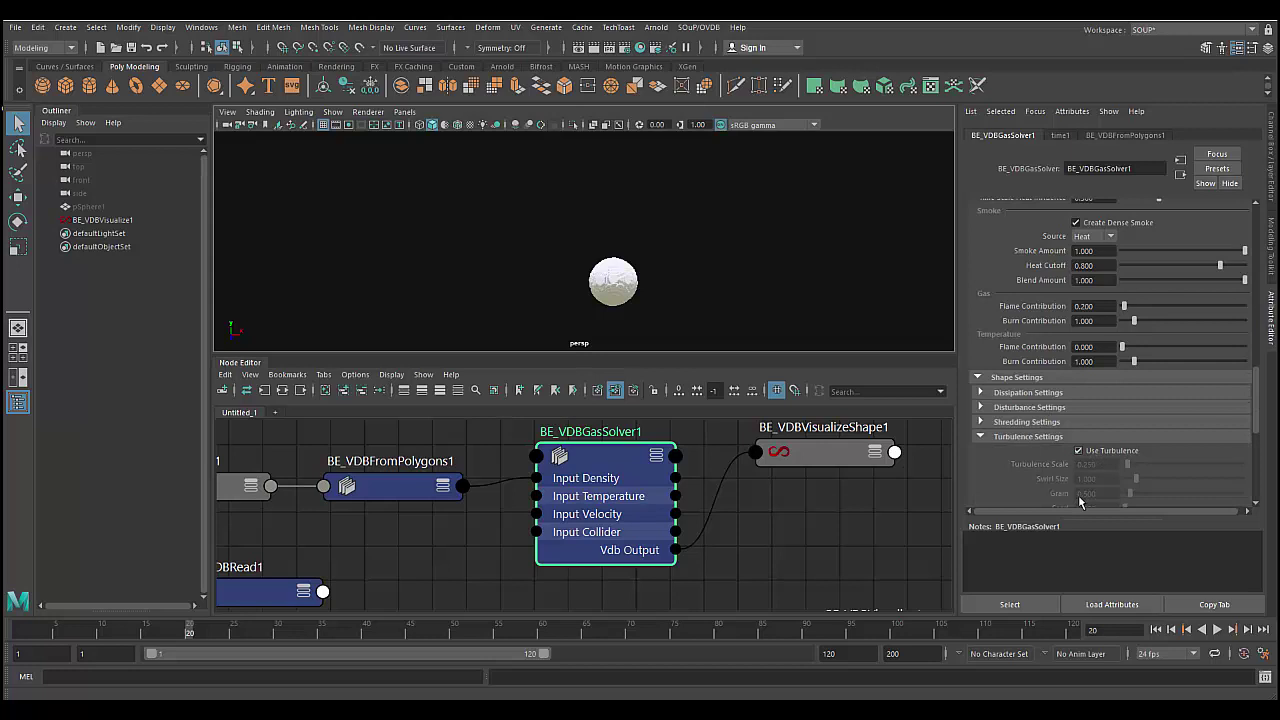
{"action": "left_click", "coordinate": [1078, 451]}
{"action": "scroll", "coordinate": [1080, 468], "scroll_direction": "down", "scroll_amount": 2}
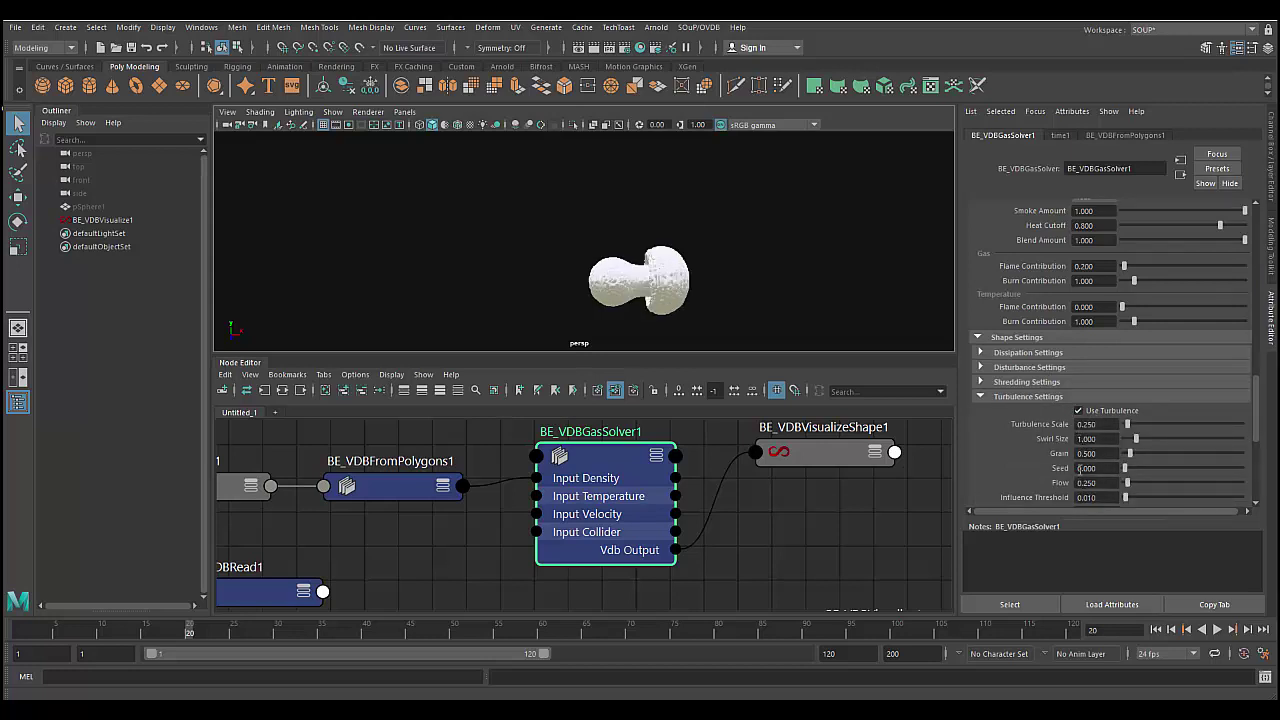
{"action": "left_click", "coordinate": [1176, 423]}
{"action": "left_click_drag", "start_coordinate": [1148, 423], "coordinate": [1166, 423]}
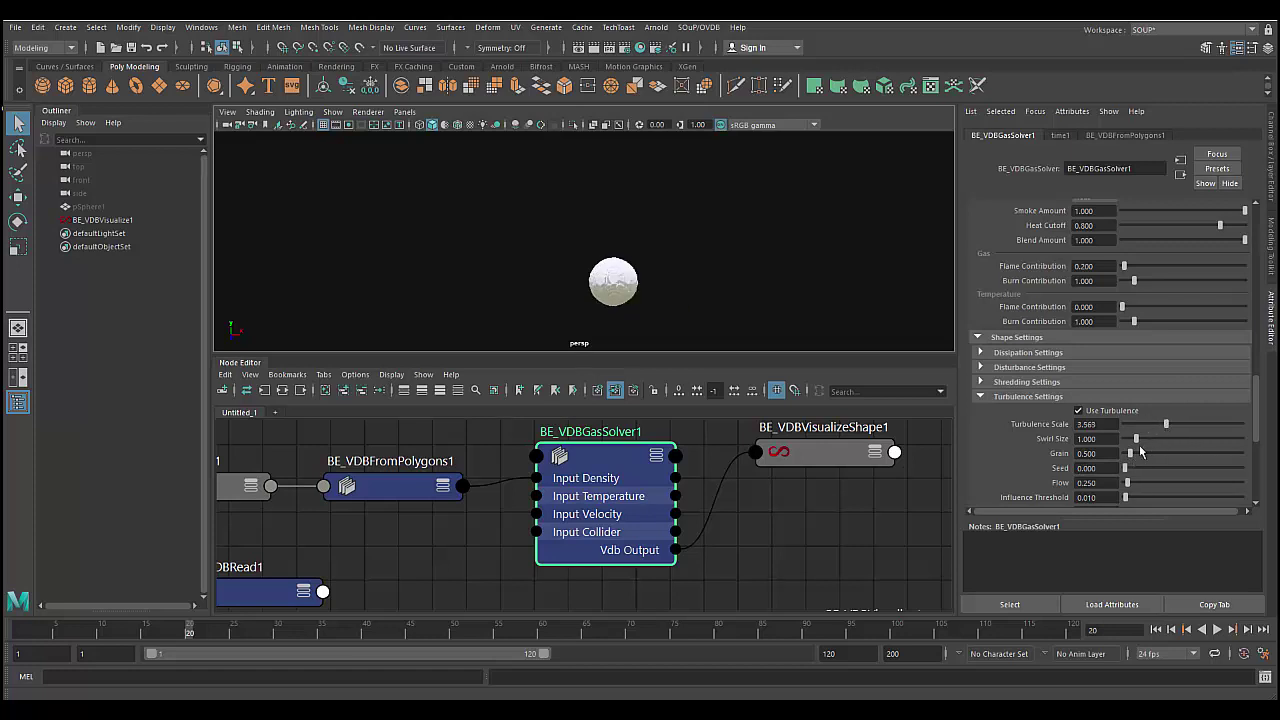
{"action": "left_click_drag", "start_coordinate": [1136, 438], "coordinate": [1163, 439]}
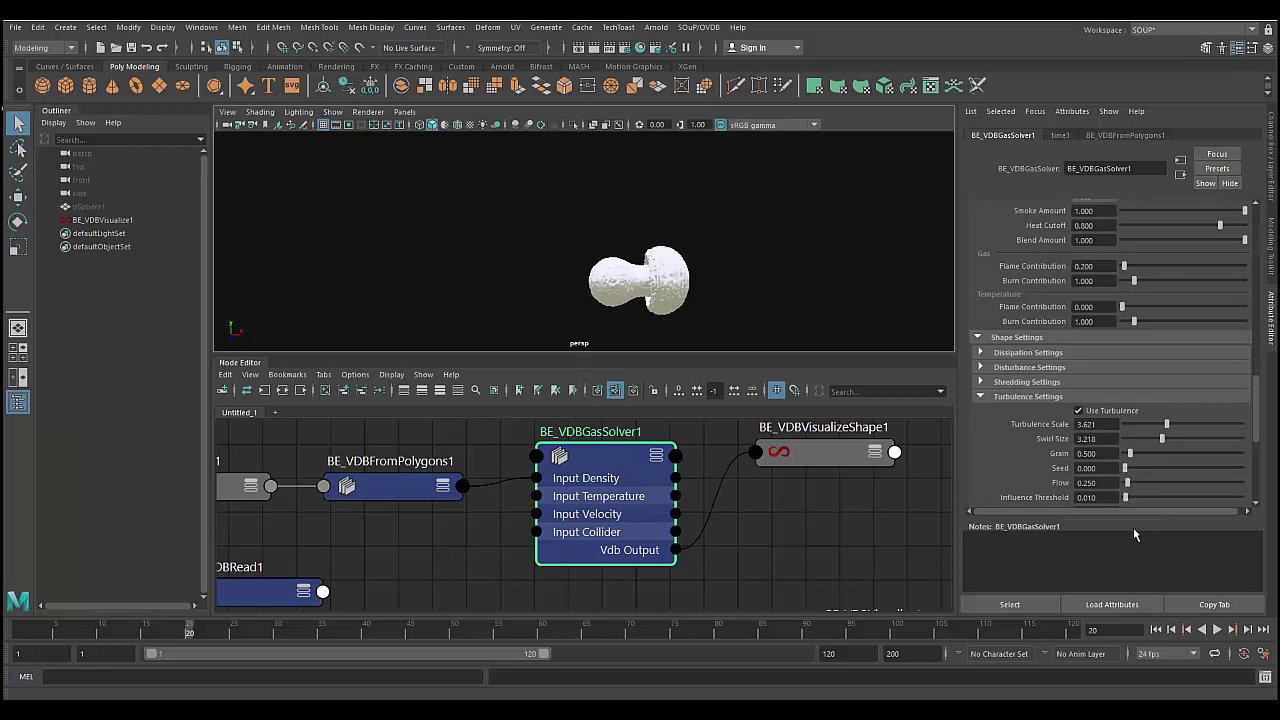
{"action": "left_click", "coordinate": [1156, 629]}
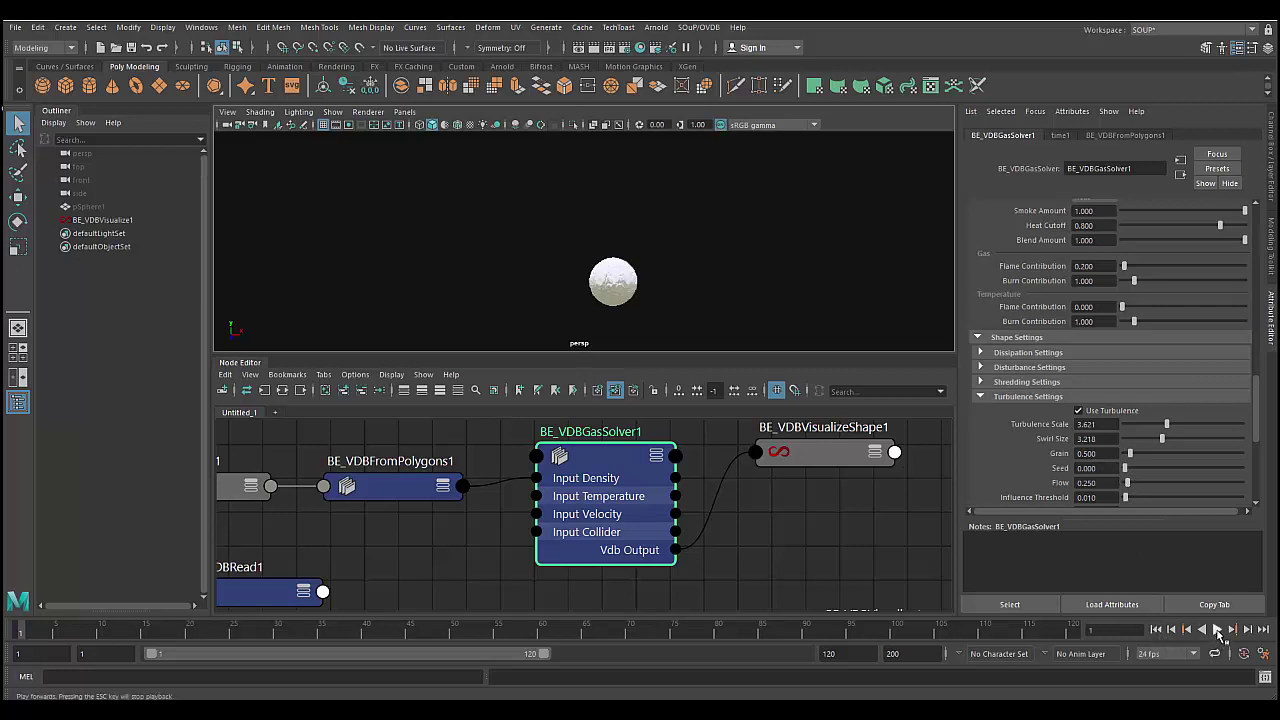
{"action": "left_click", "coordinate": [1218, 630]}
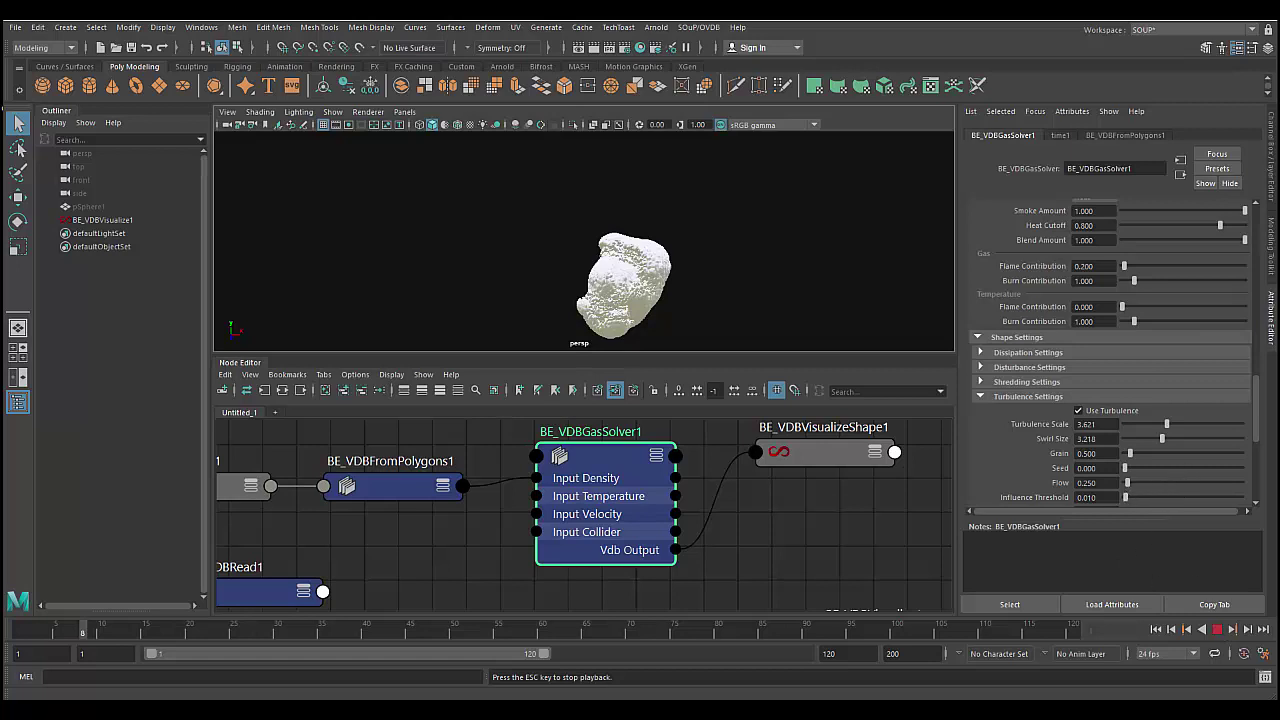
Set turbulence Grain to 3.333, let the cloud billow, then select BE_VDBFromPolygons1
{"action": "scroll", "coordinate": [1110, 380], "scroll_direction": "down", "scroll_amount": 3}
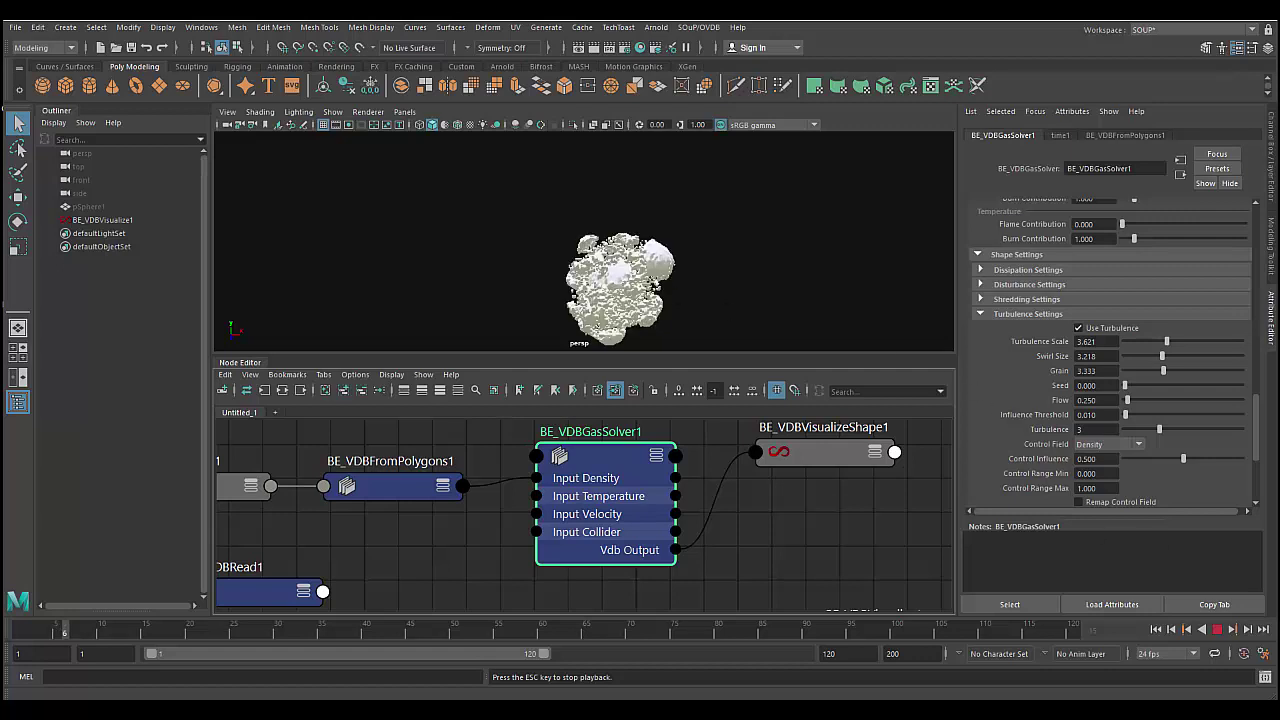
{"action": "left_click", "coordinate": [390, 486]}
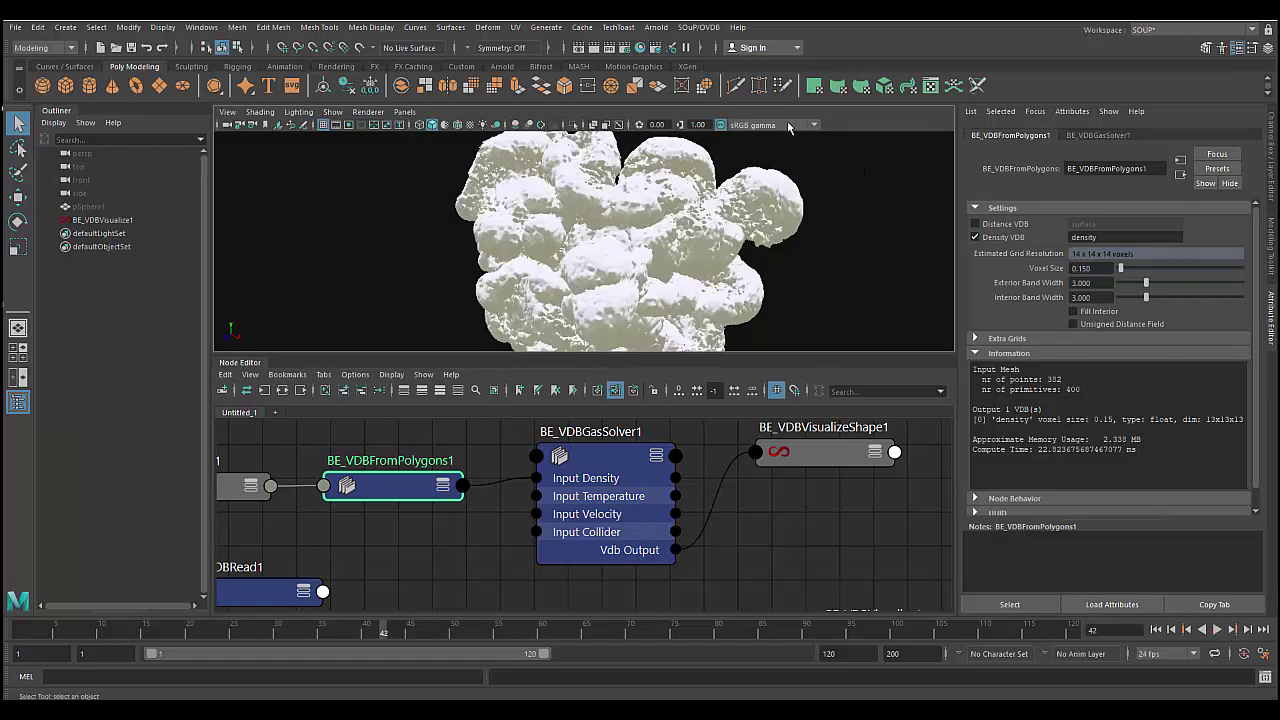
Create a BE_VDBToMayaFluid converter node and place it below the gas solver
{"action": "left_click", "coordinate": [704, 28]}
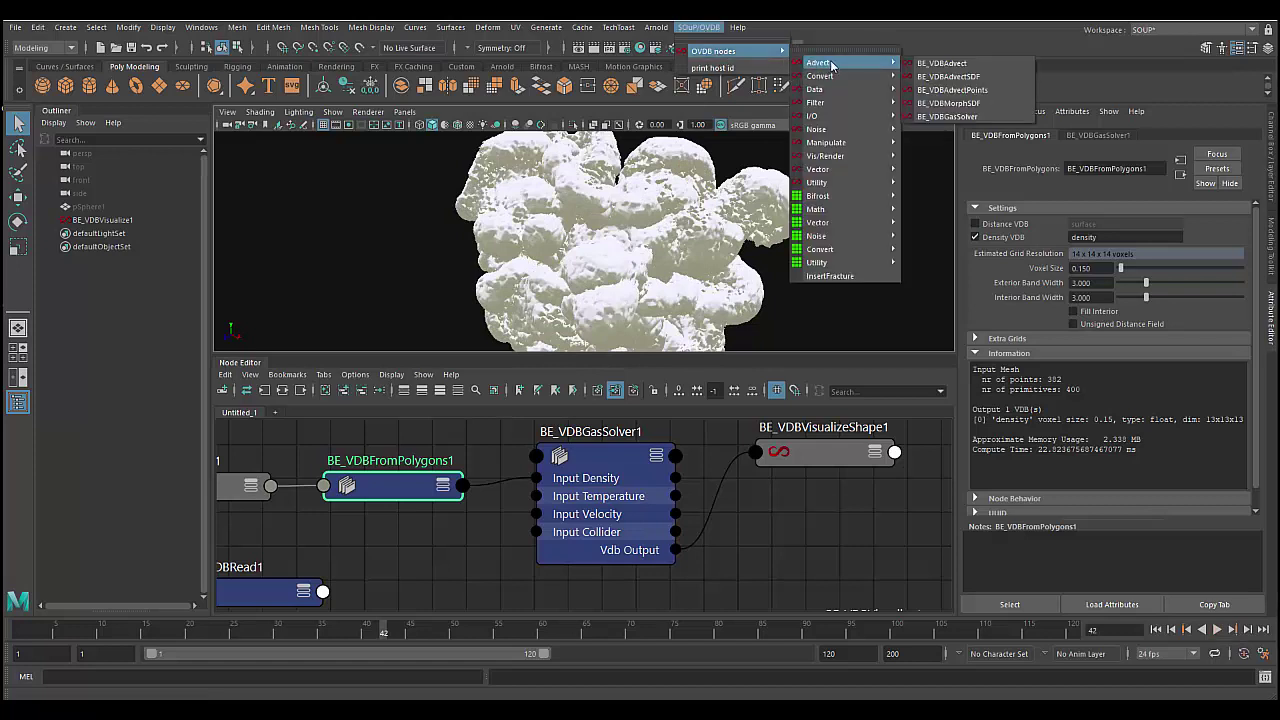
{"action": "mouse_move", "coordinate": [820, 76]}
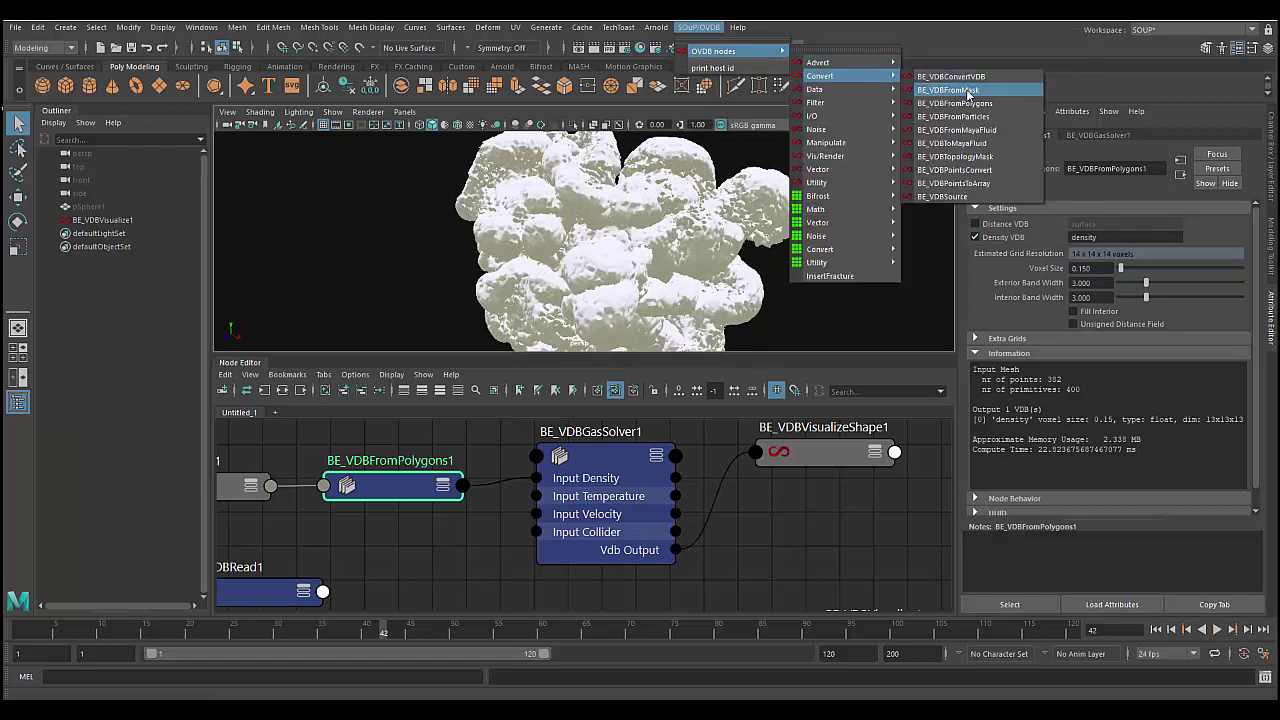
{"action": "left_click", "coordinate": [963, 146]}
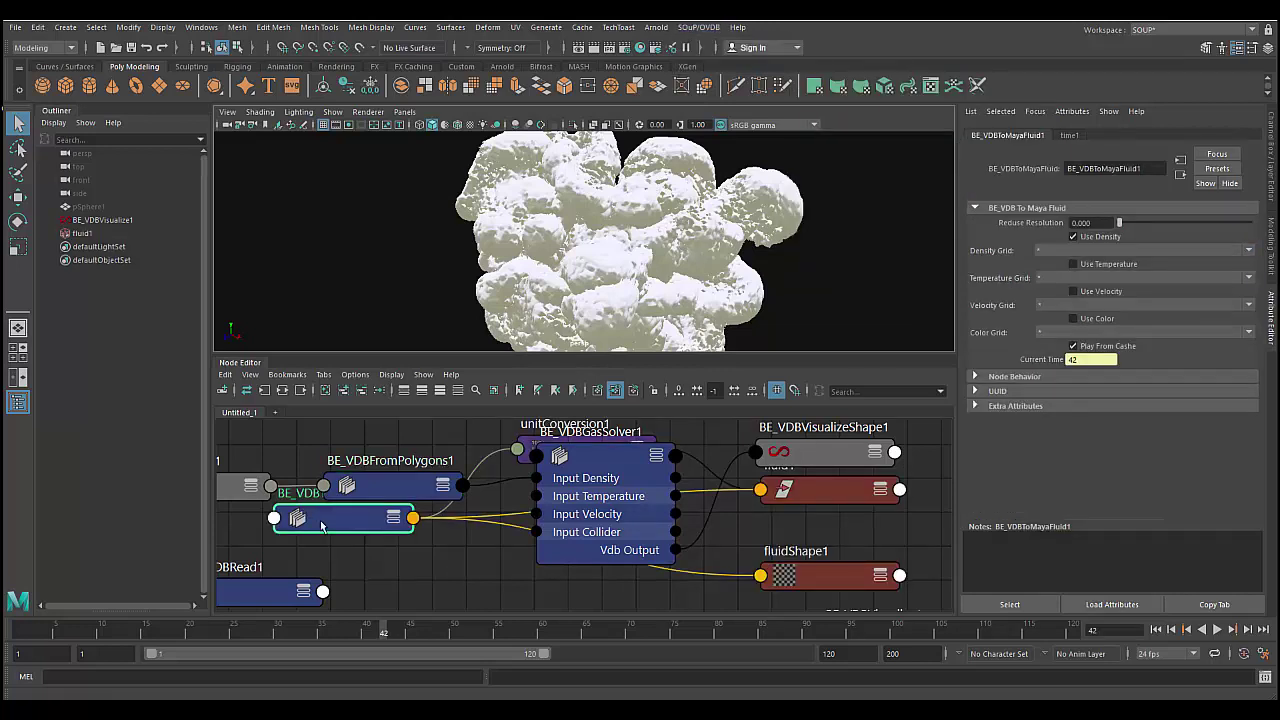
{"action": "left_click_drag", "start_coordinate": [321, 525], "coordinate": [452, 585]}
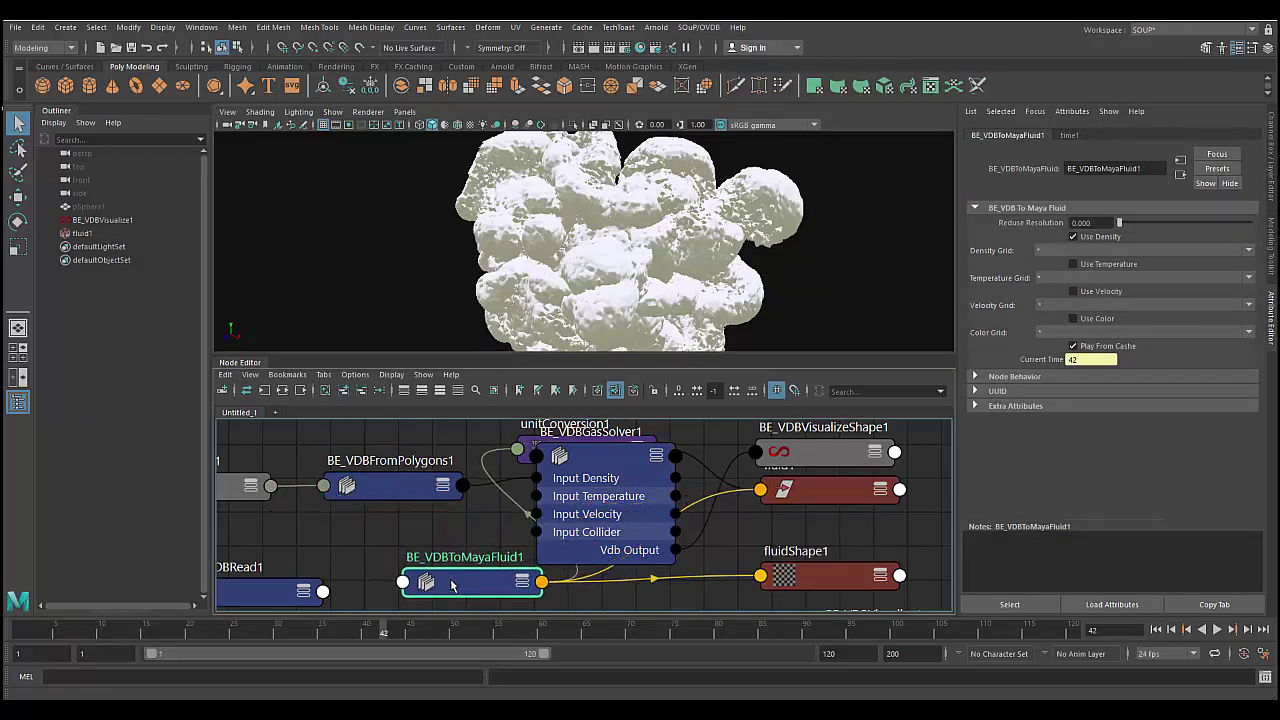
Arrange the solver, converter, fluid shape, unit conversion and visualize nodes into a tidy layout
{"action": "mouse_move", "coordinate": [534, 444]}
{"action": "left_mouse_down"}
{"action": "mouse_move", "coordinate": [537, 456]}
{"action": "mouse_move", "coordinate": [511, 465]}
{"action": "mouse_move", "coordinate": [690, 556]}
{"action": "mouse_move", "coordinate": [694, 542]}
{"action": "left_mouse_up"}
{"action": "left_click_drag", "start_coordinate": [851, 584], "coordinate": [985, 597]}
{"action": "left_click_drag", "start_coordinate": [476, 588], "coordinate": [764, 610]}
{"action": "left_click_drag", "start_coordinate": [700, 545], "coordinate": [823, 535]}
{"action": "left_click_drag", "start_coordinate": [905, 505], "coordinate": [1013, 497]}
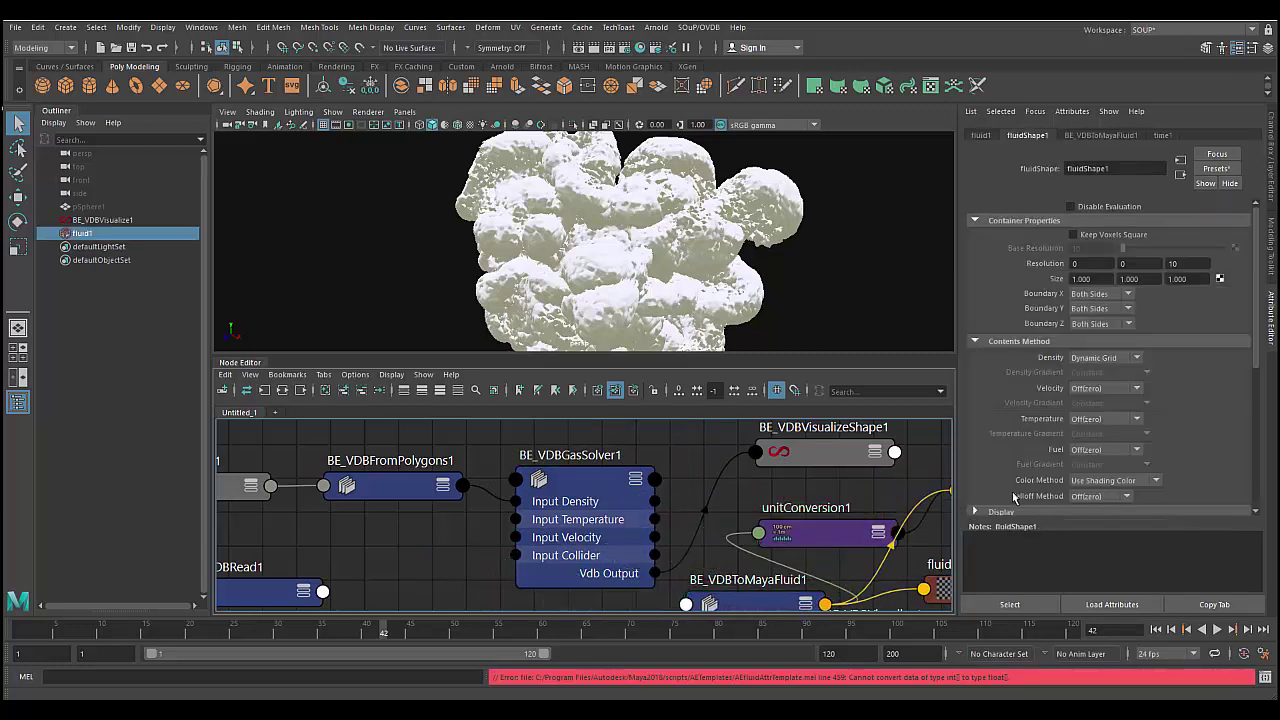
{"action": "left_click_drag", "start_coordinate": [840, 538], "coordinate": [912, 499]}
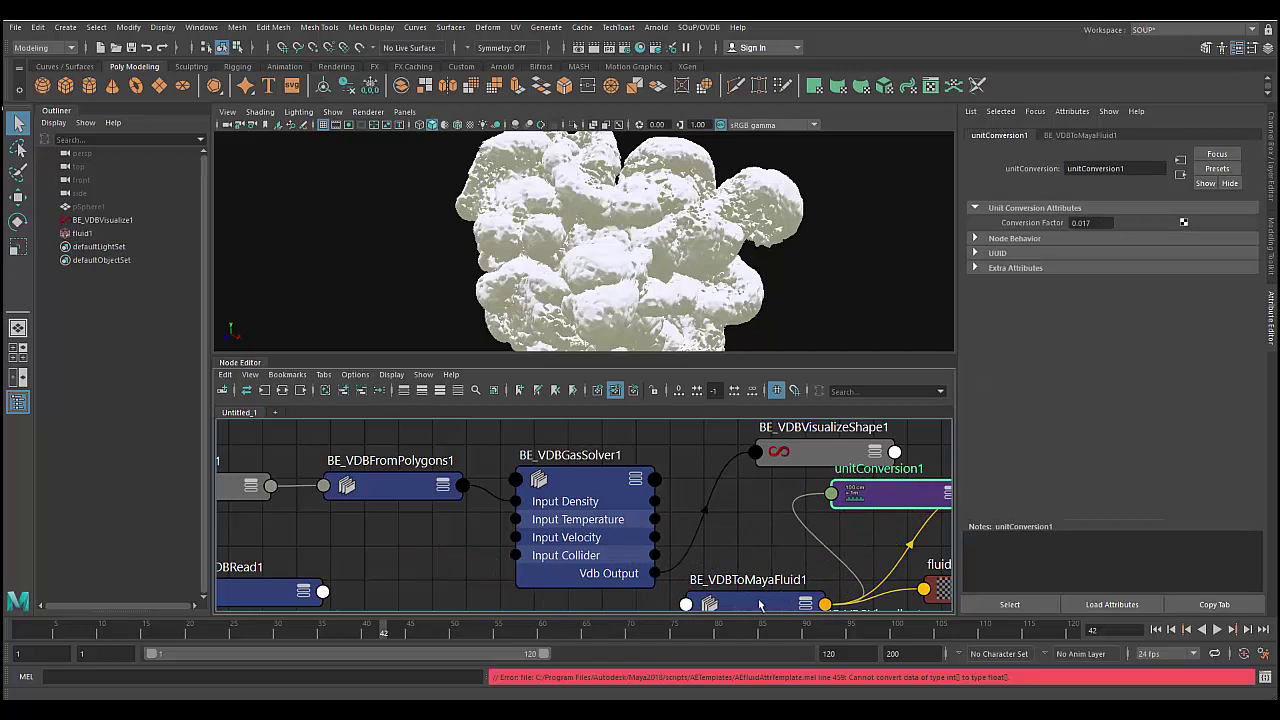
{"action": "left_click_drag", "start_coordinate": [759, 604], "coordinate": [808, 556]}
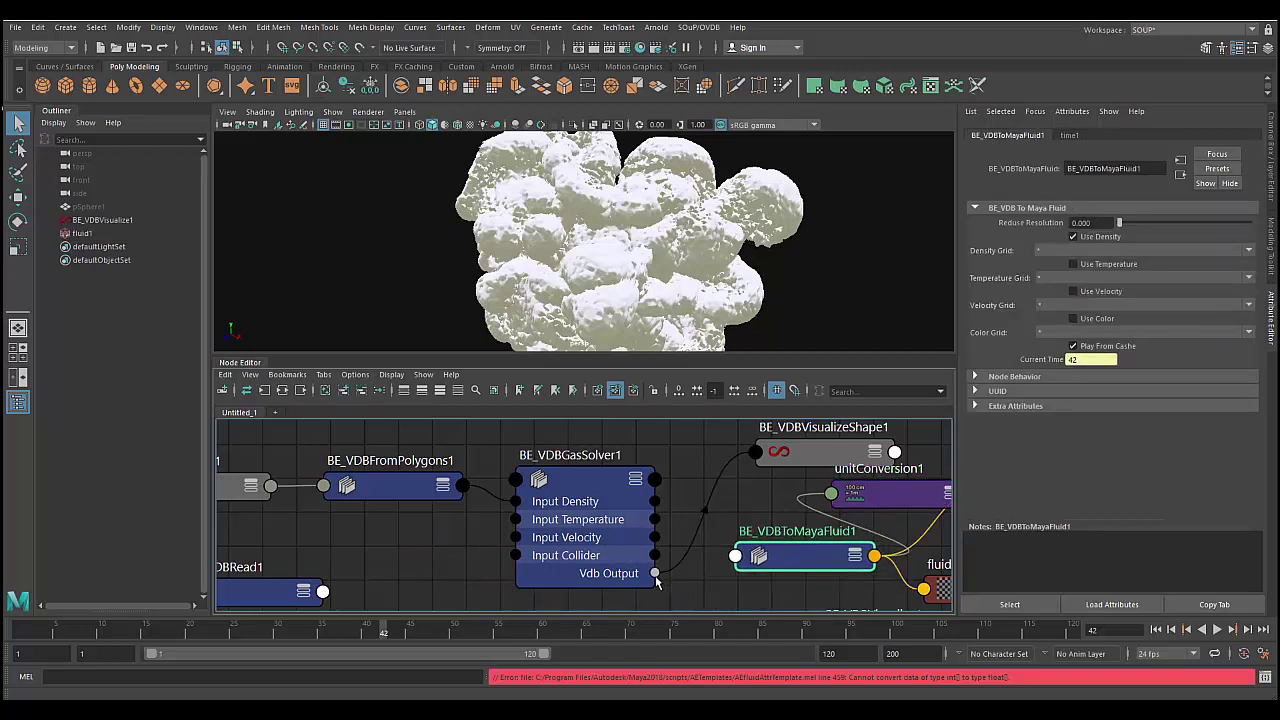
{"action": "left_click_drag", "start_coordinate": [823, 456], "coordinate": [805, 457]}
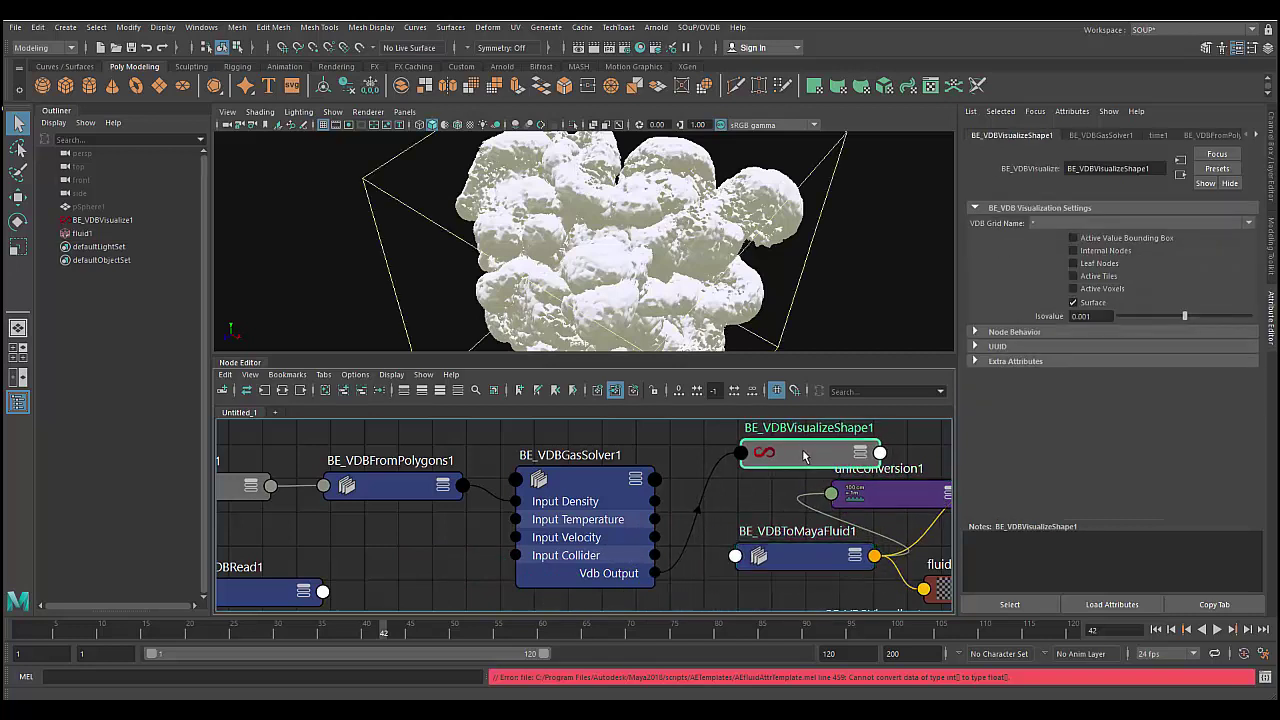
{"action": "left_click_drag", "start_coordinate": [781, 568], "coordinate": [776, 569]}
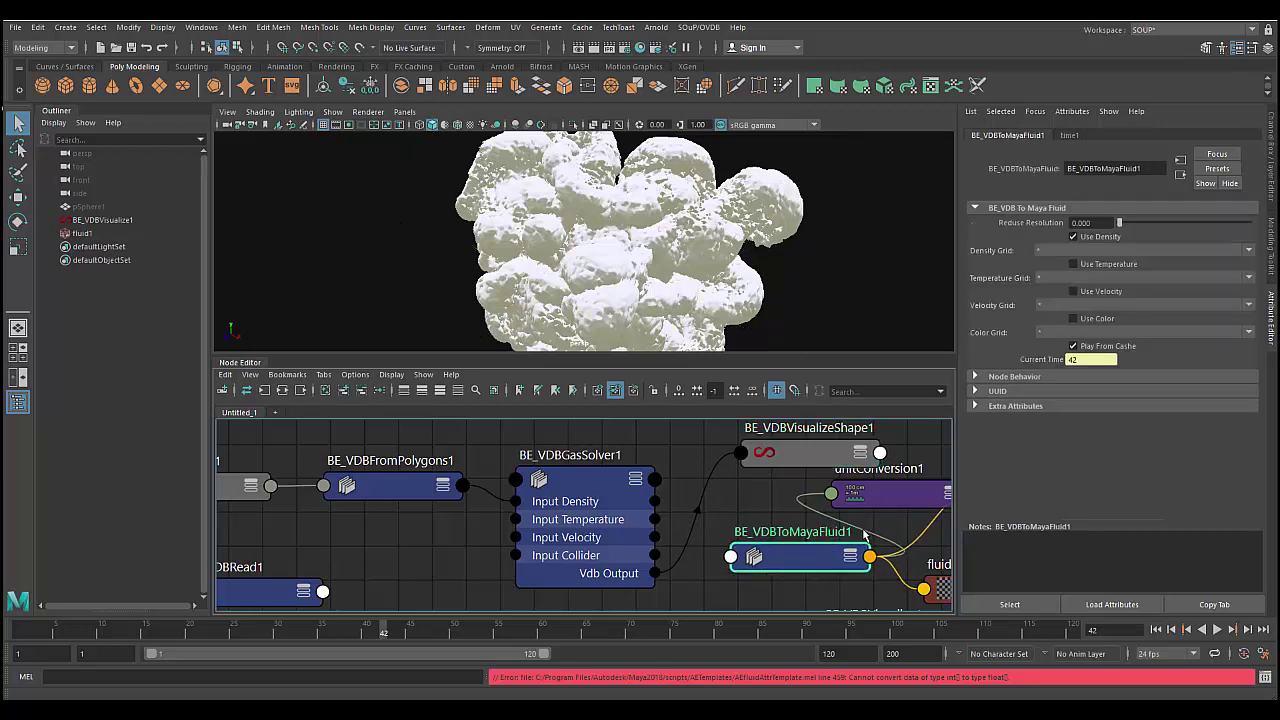
Select the fluidShape1 node to show its attributes and reposition it
{"action": "middle_click_drag", "start_coordinate": [865, 590], "coordinate": [740, 560]}
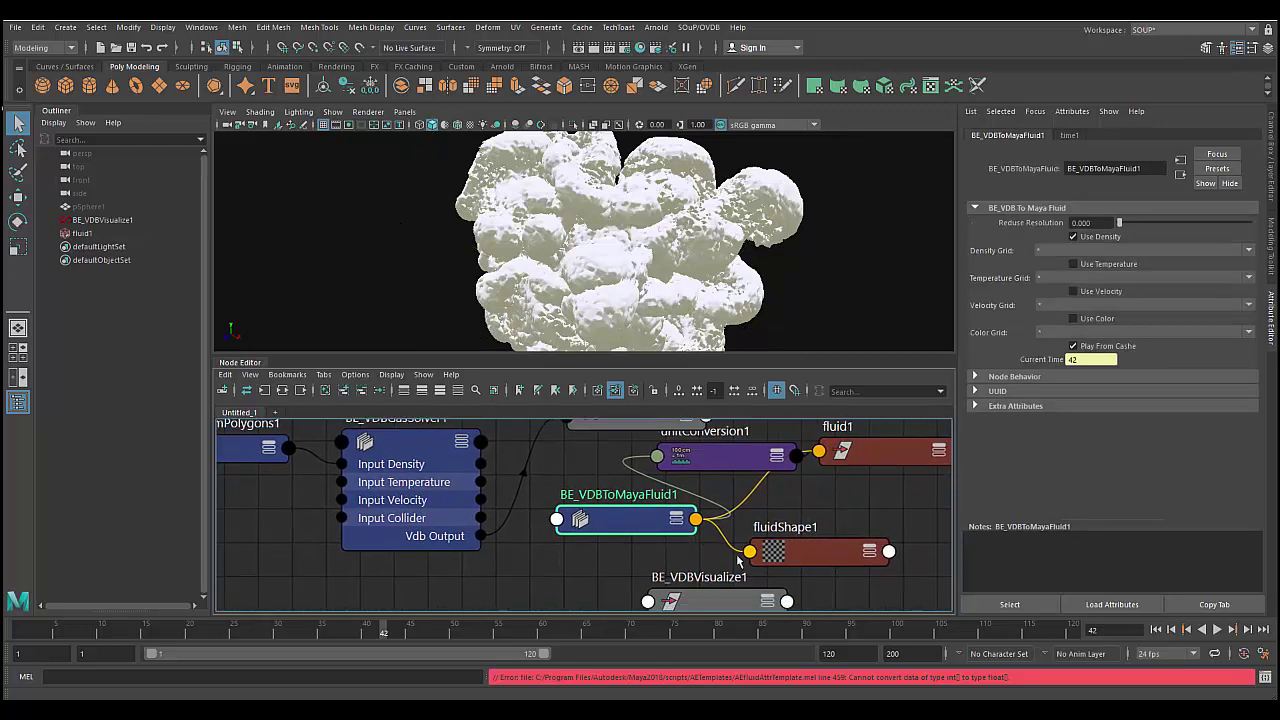
{"action": "left_click", "coordinate": [808, 557]}
{"action": "scroll", "coordinate": [1077, 388], "scroll_direction": "down", "scroll_amount": 5}
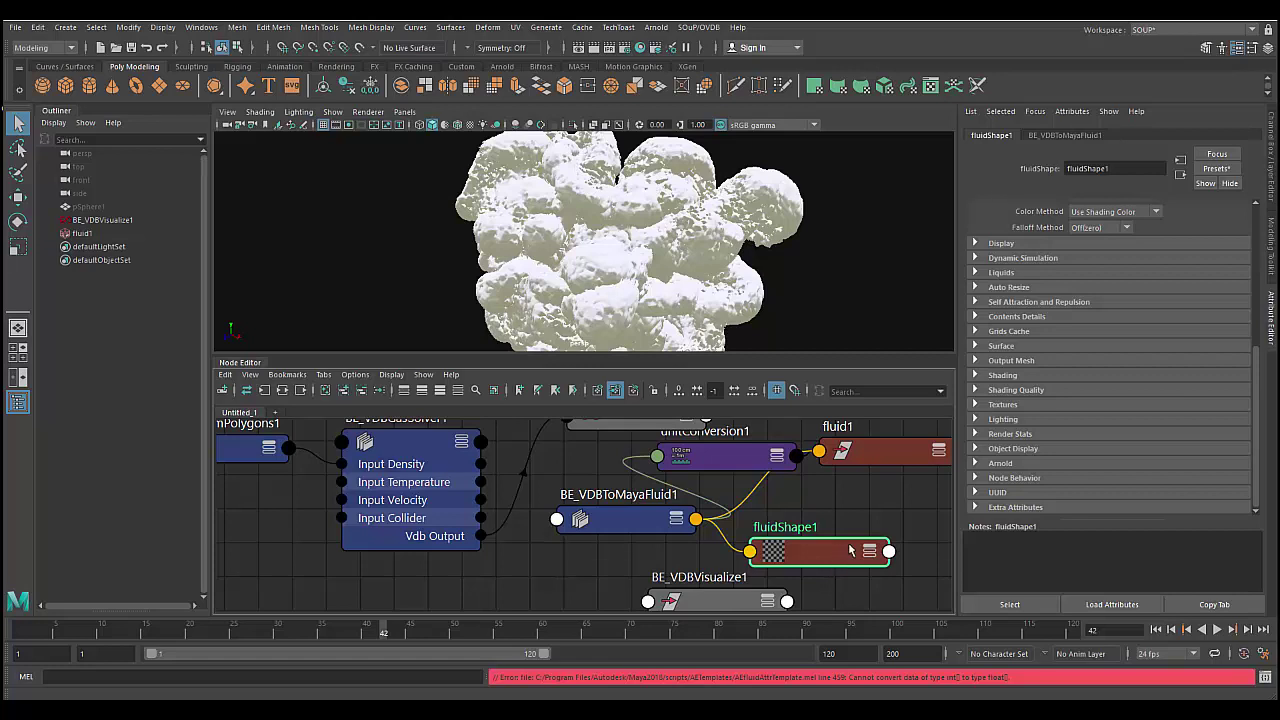
{"action": "left_click_drag", "start_coordinate": [834, 567], "coordinate": [857, 547]}
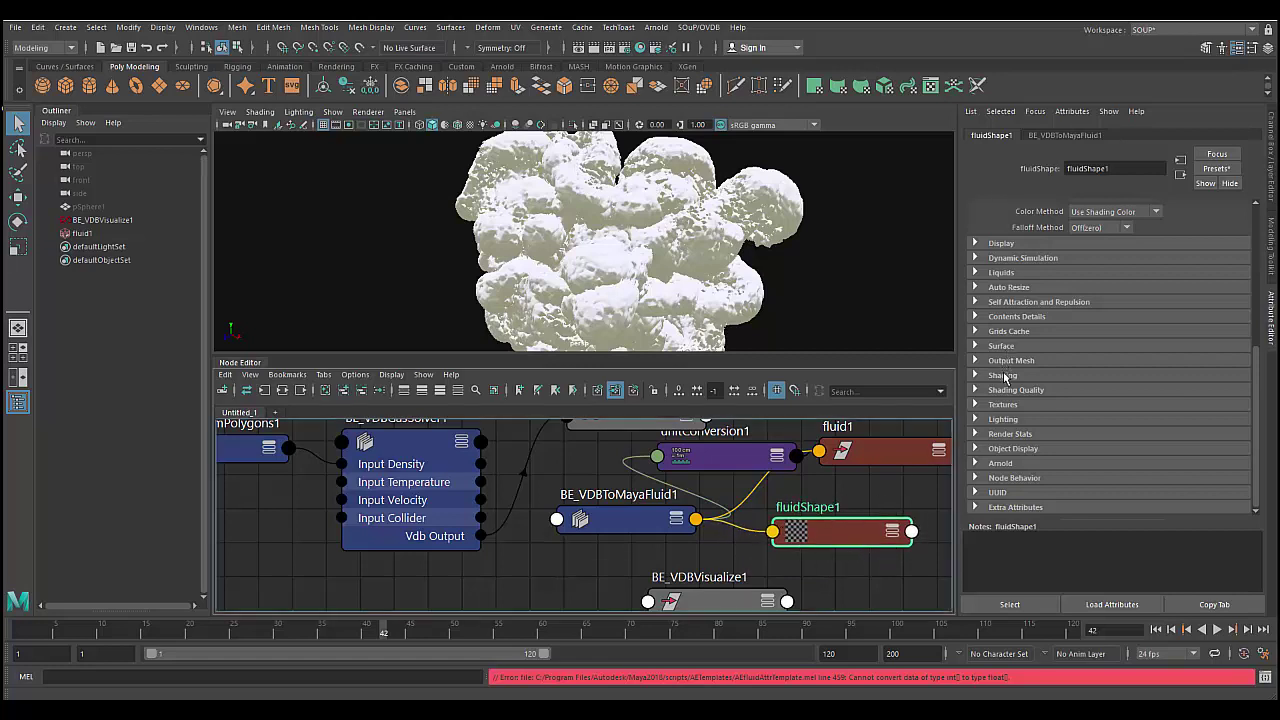
Expand fluidShape1's Shading section and review its Color, Incandescence and Opacity ramps
{"action": "left_click", "coordinate": [989, 376]}
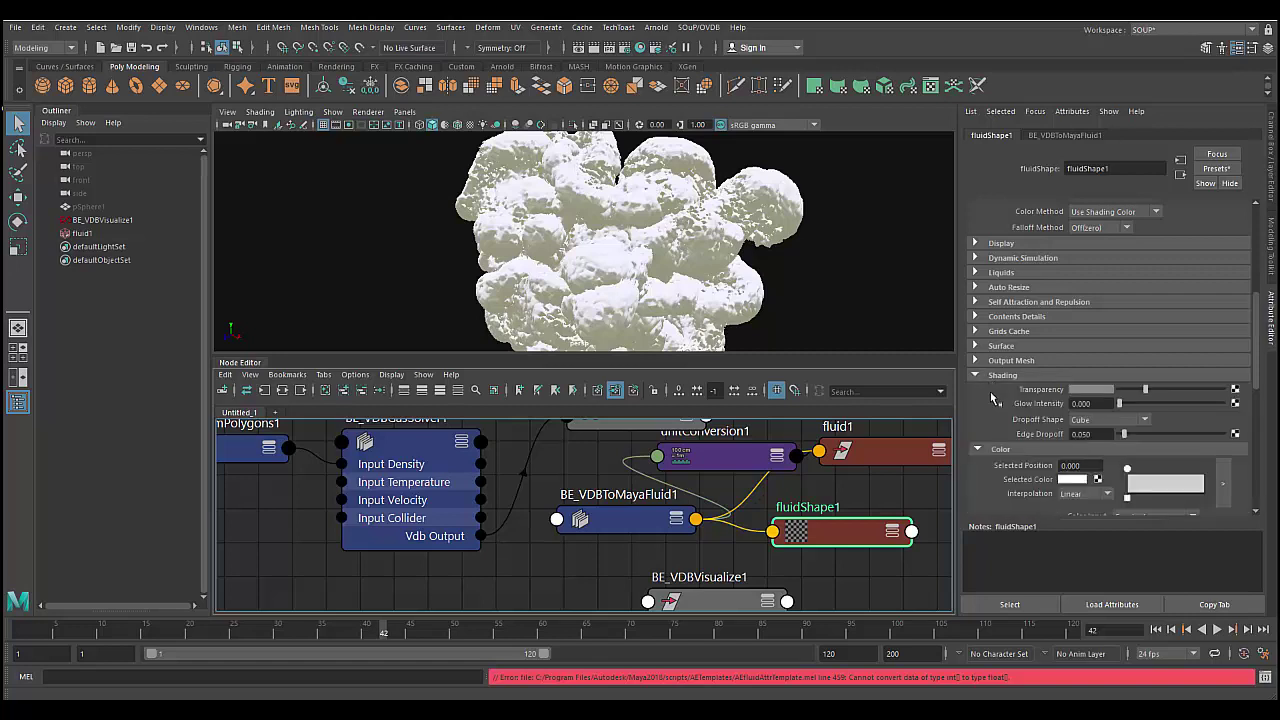
{"action": "scroll", "coordinate": [1058, 450], "scroll_direction": "down", "scroll_amount": 2}
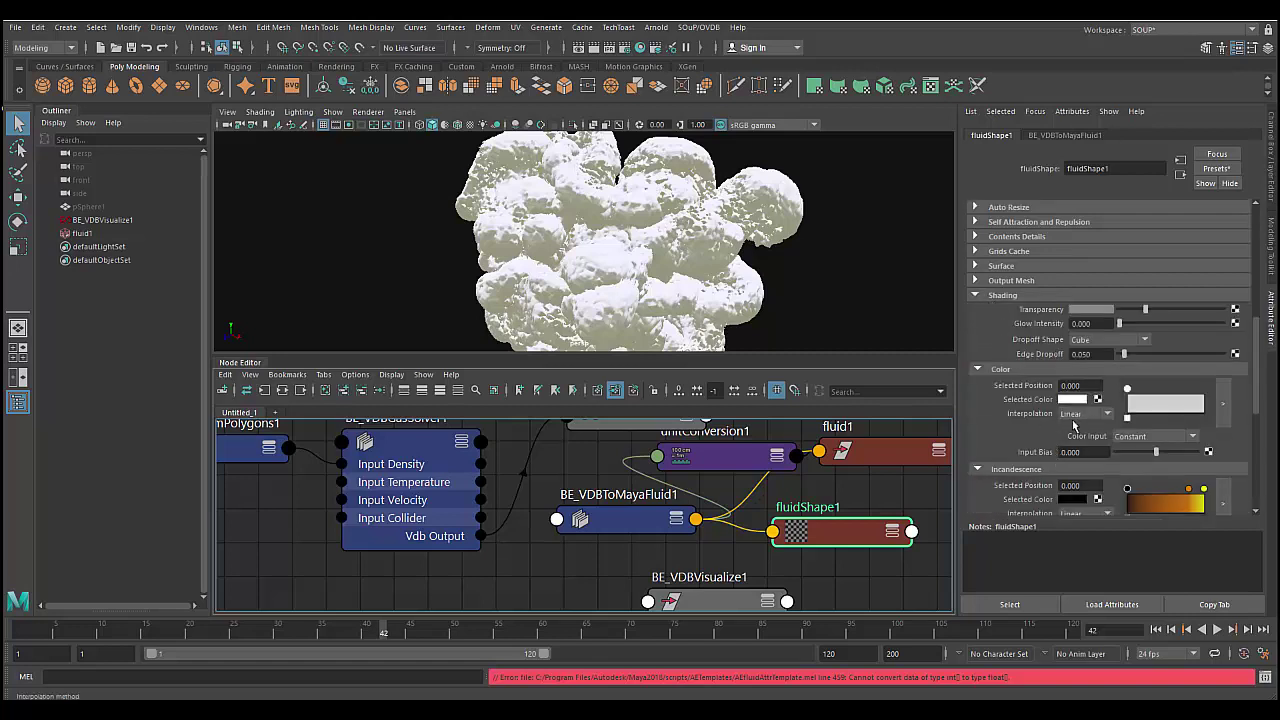
{"action": "scroll", "coordinate": [1067, 452], "scroll_direction": "down", "scroll_amount": 1}
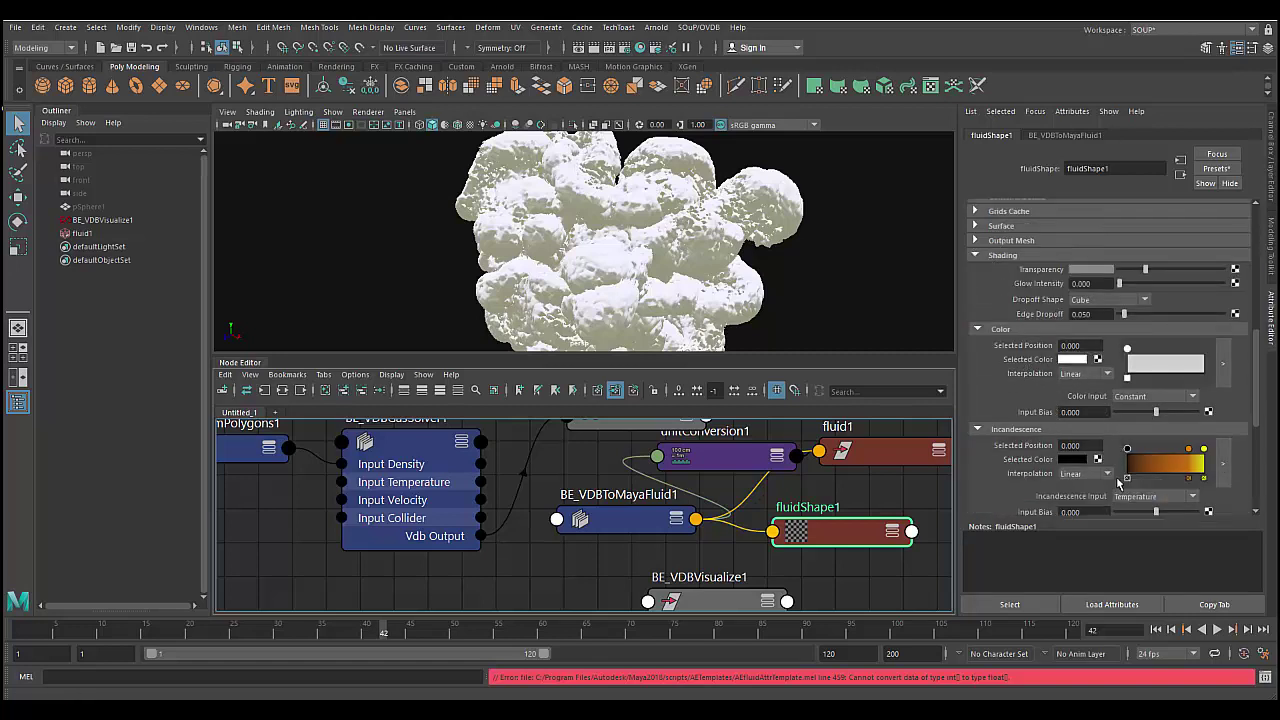
{"action": "scroll", "coordinate": [1067, 455], "scroll_direction": "down", "scroll_amount": 2}
{"action": "scroll", "coordinate": [1079, 470], "scroll_direction": "down", "scroll_amount": 2}
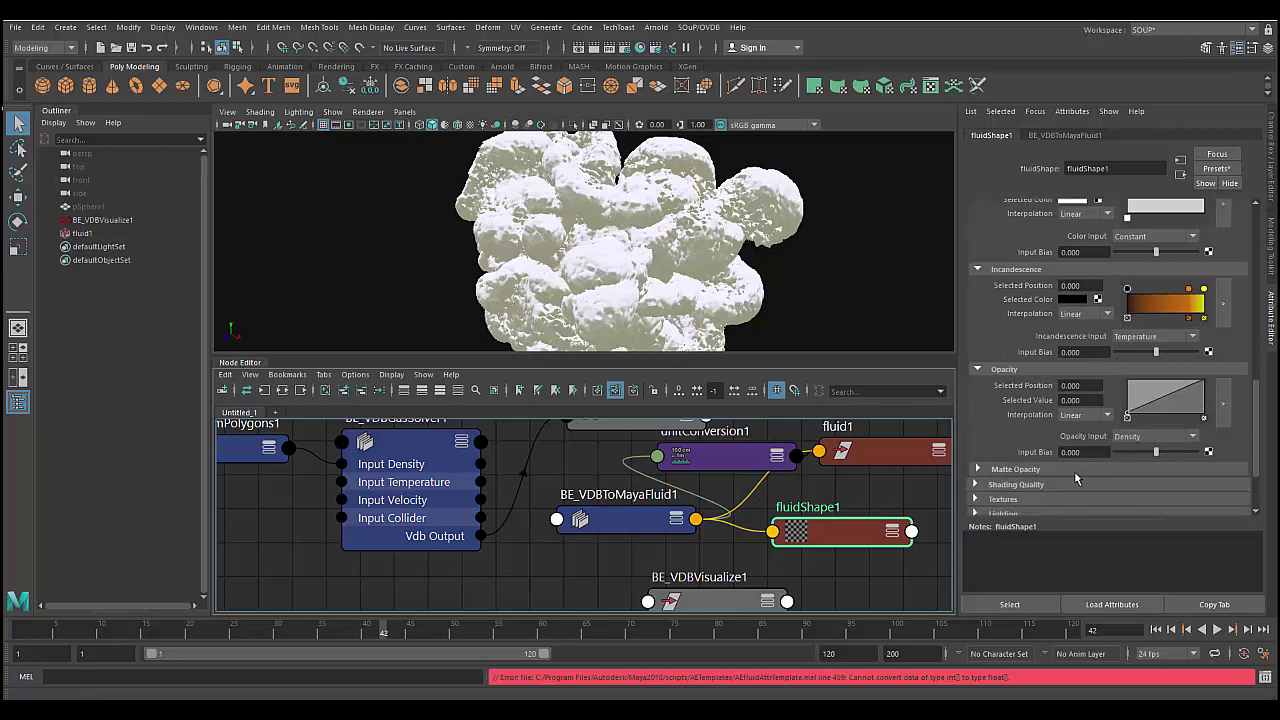
{"action": "scroll", "coordinate": [1079, 471], "scroll_direction": "up", "scroll_amount": 1}
{"action": "scroll", "coordinate": [1165, 400], "scroll_direction": "up", "scroll_amount": 2}
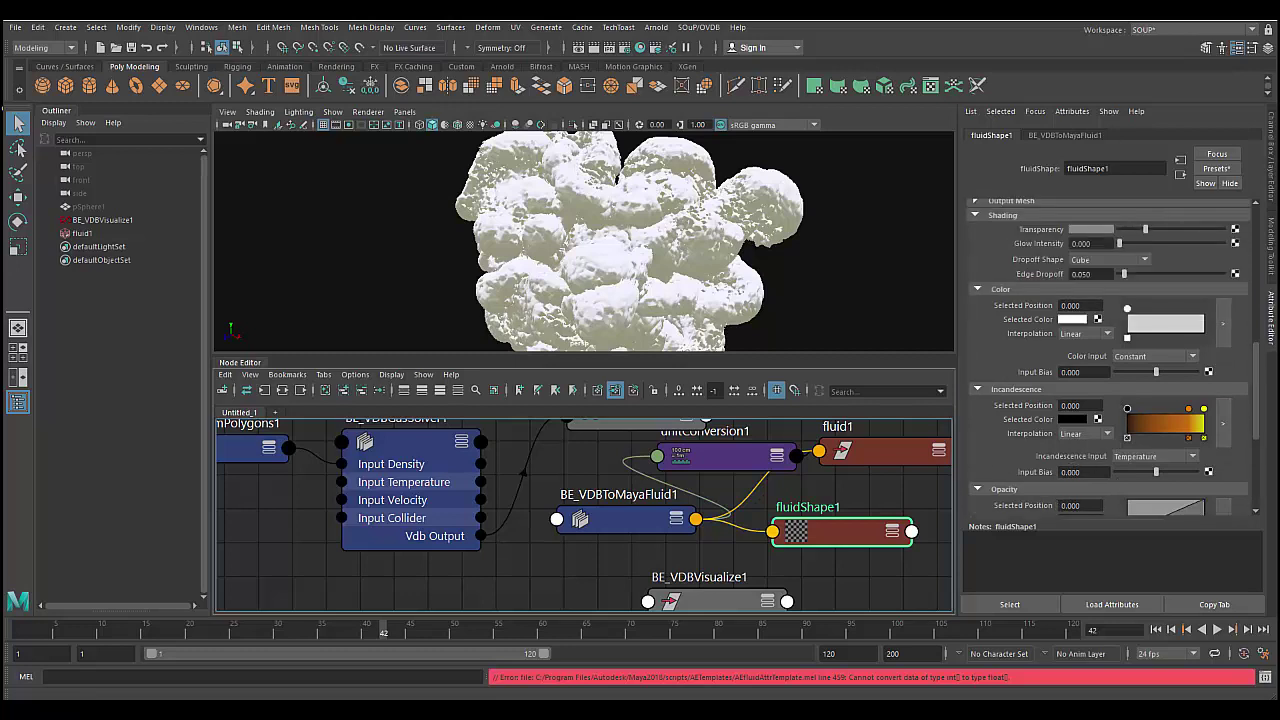